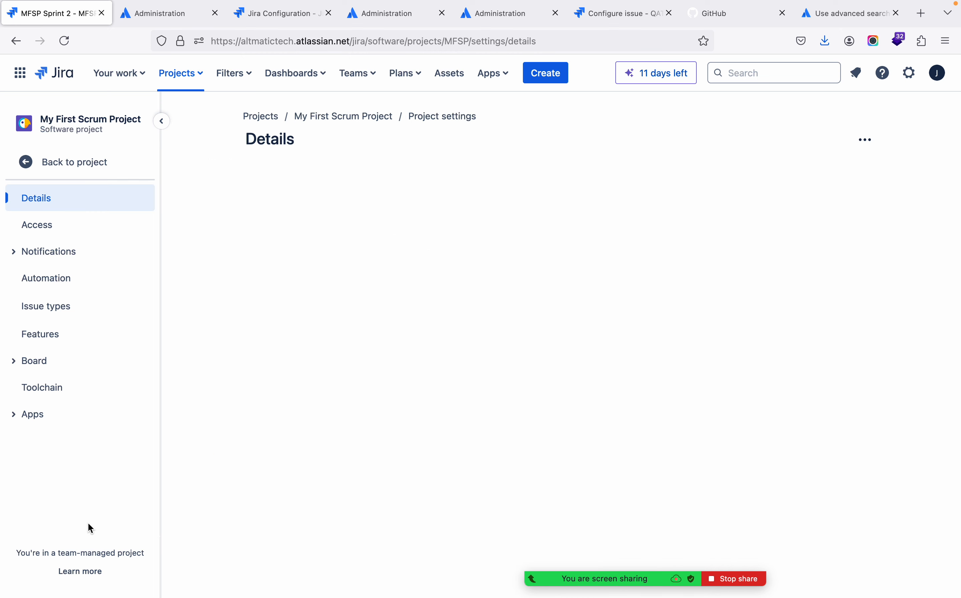
Open the project's automation templates and highlight the suggested rule that automatically assigns a transitioned issue
click(60, 286)
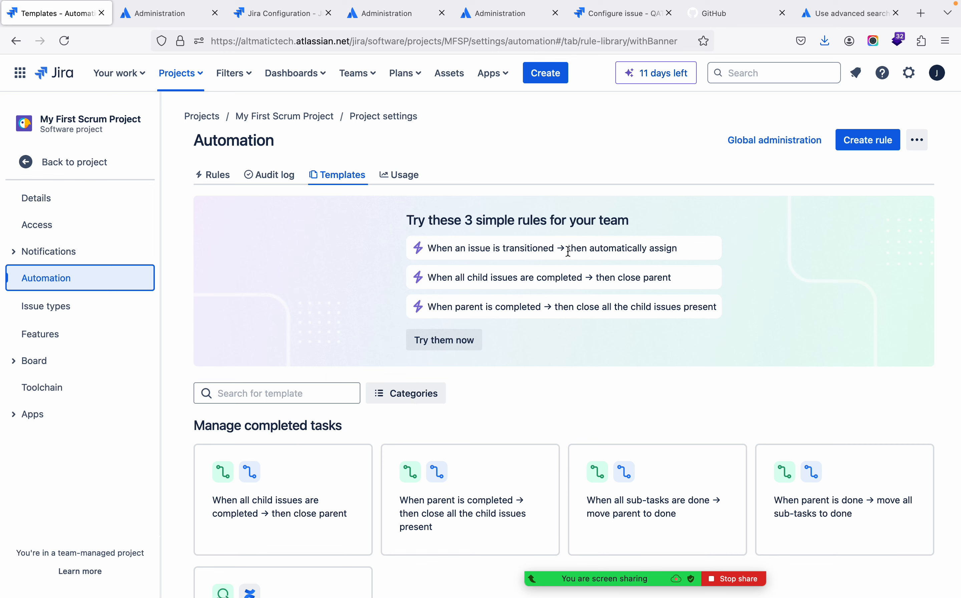
triple_click(664, 249)
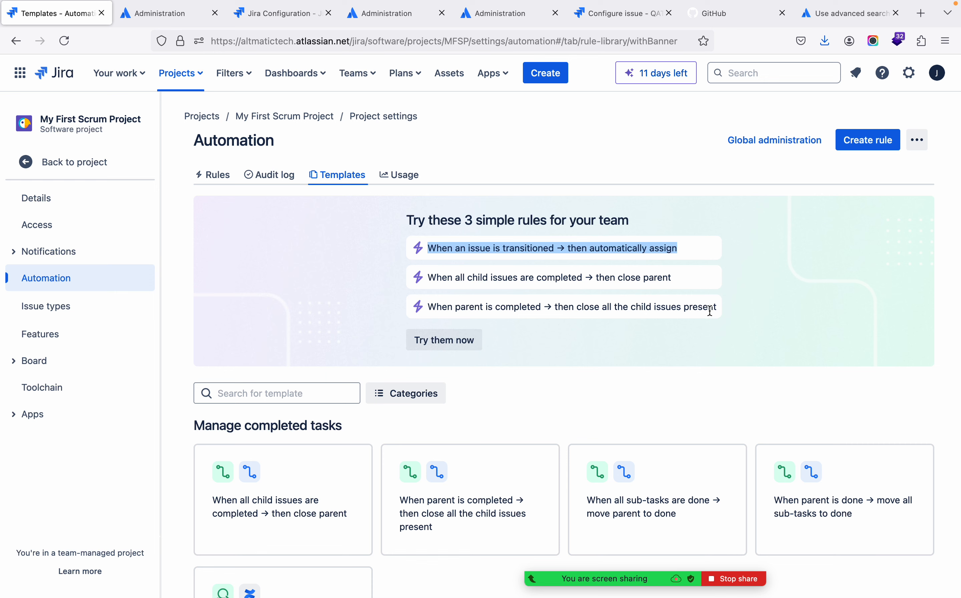
Open My First Scrum Project (MFSP) in a separate browser tab and show its backlog
right_click(180, 79)
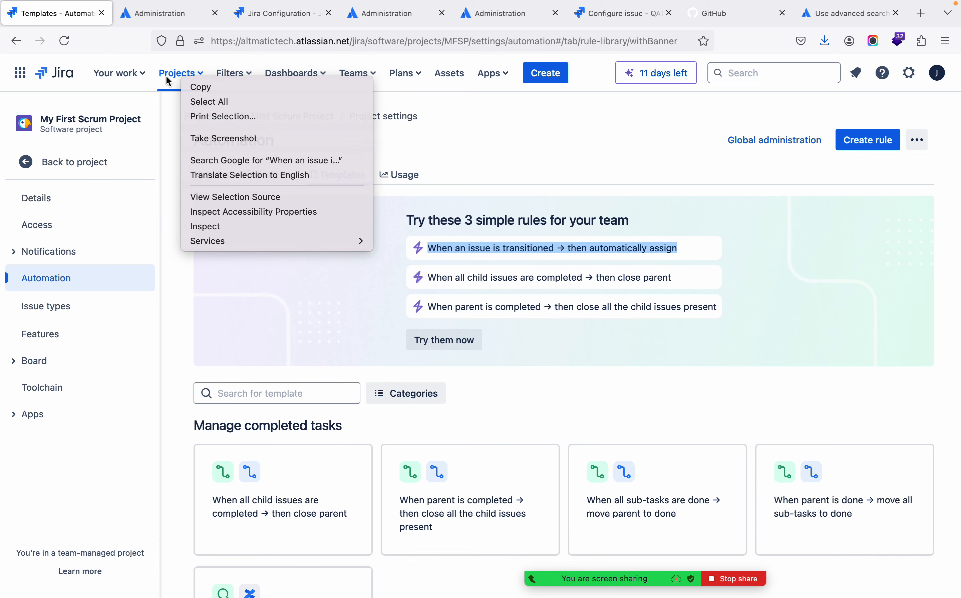
click(184, 76)
click(184, 76)
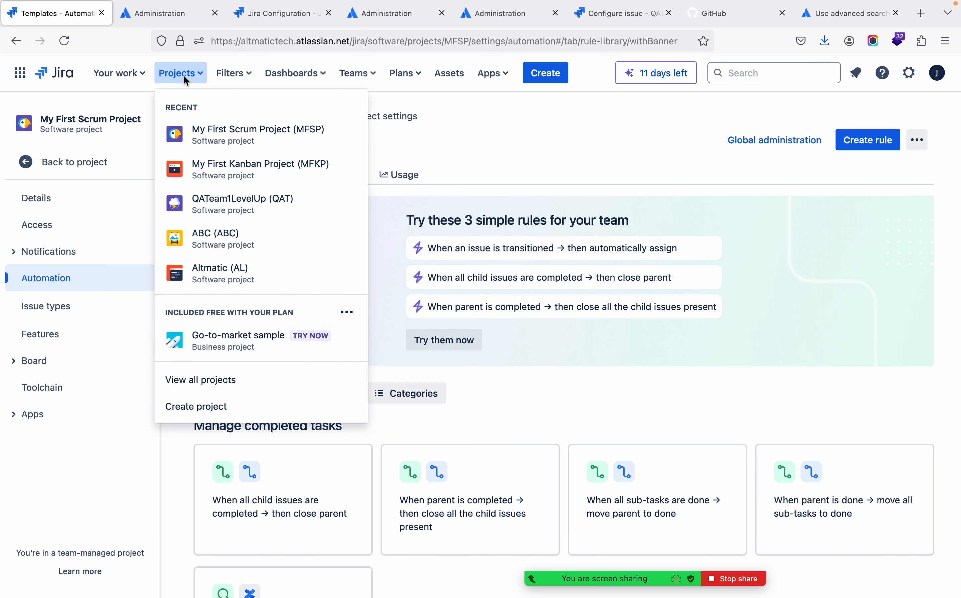
right_click(239, 136)
click(248, 136)
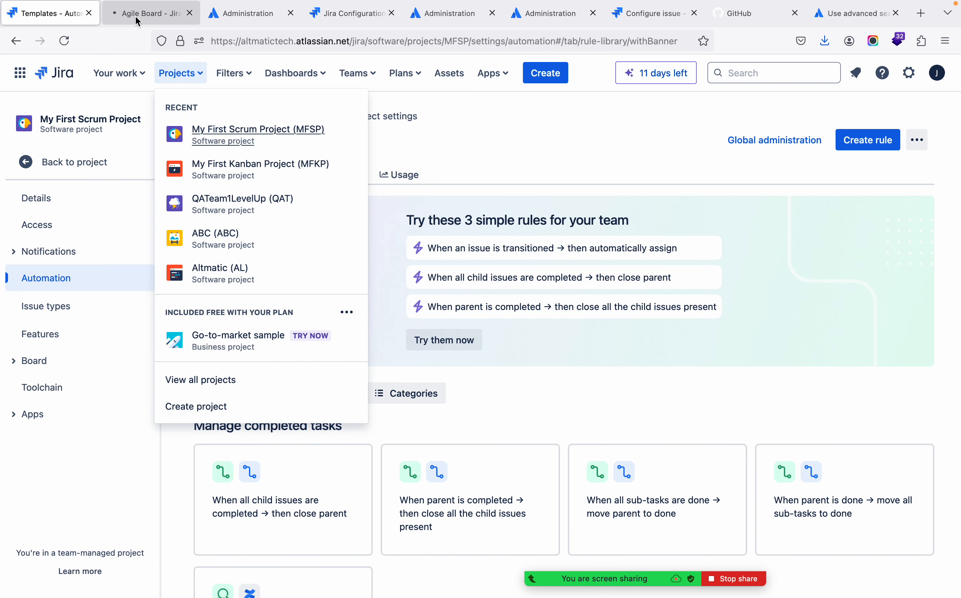
click(135, 16)
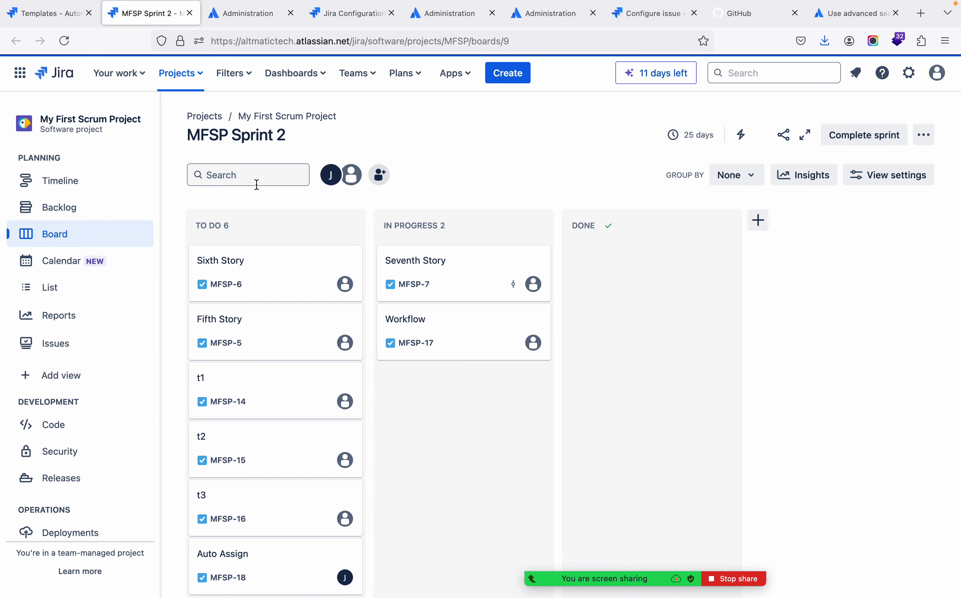
click(75, 218)
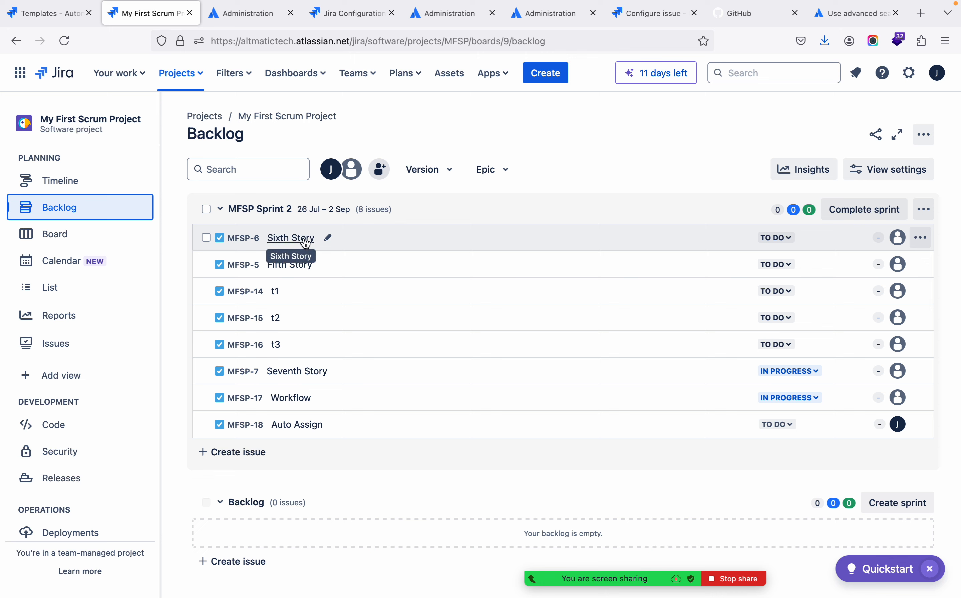
Add the subtasks Child Task1 and Child Task2 to the Sixth Story in MFSP Sprint 2
click(305, 241)
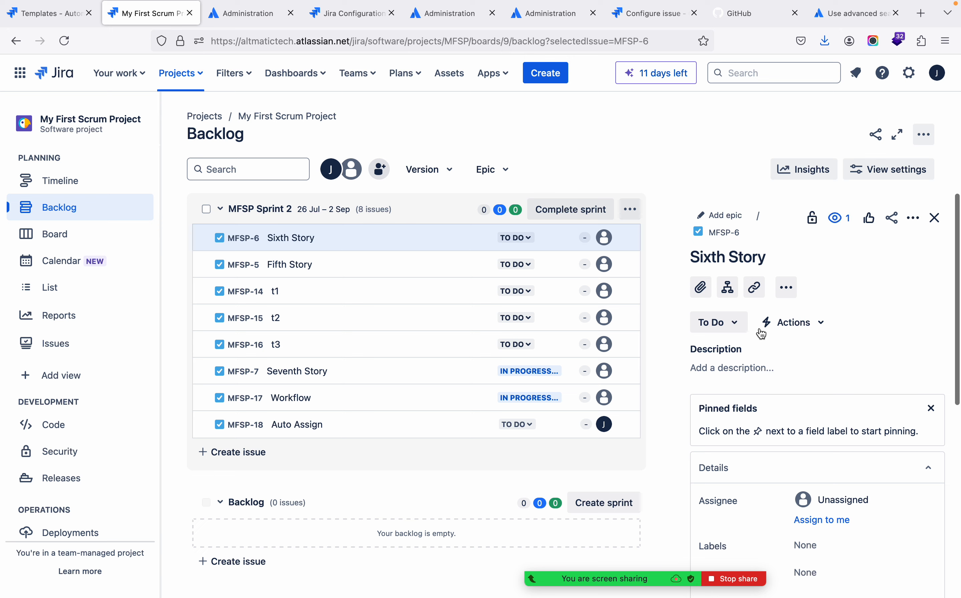
click(735, 294)
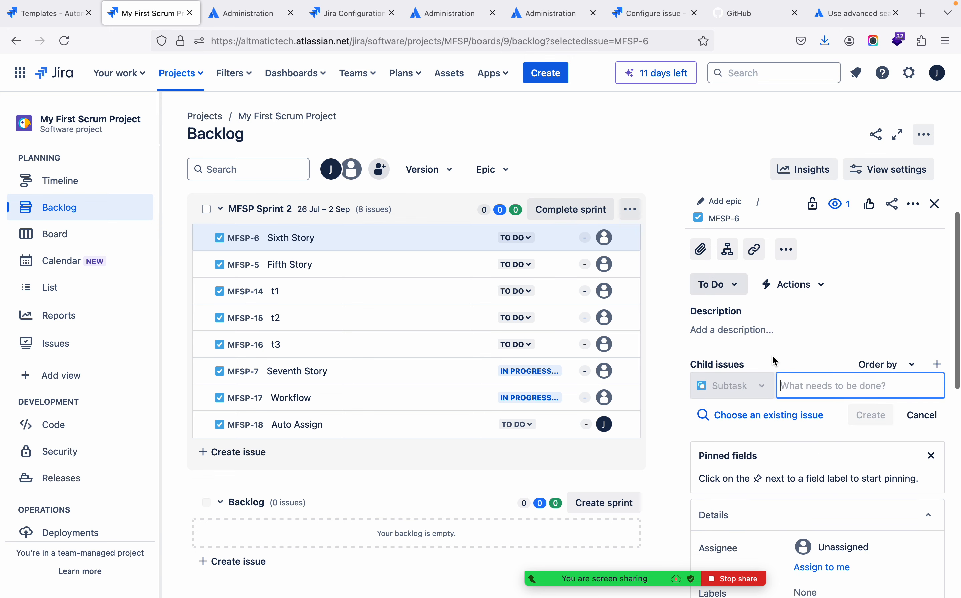
text(Child Task1)
key(Return)
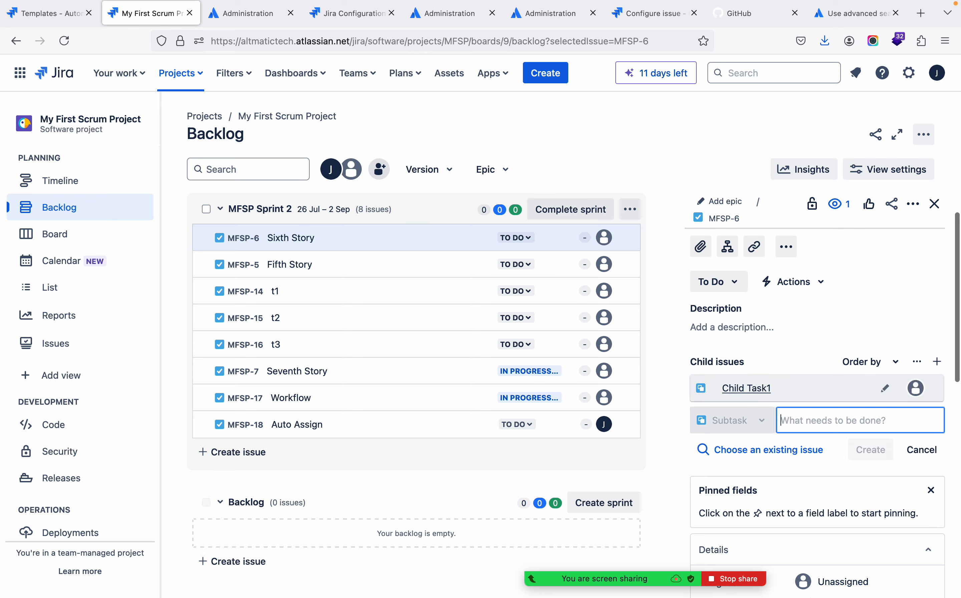
text(Child)
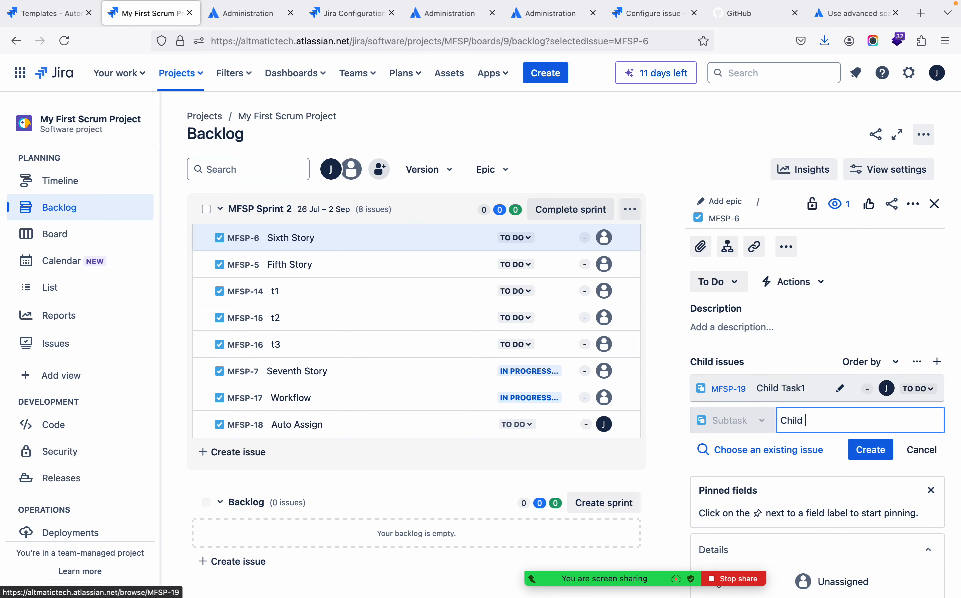
text( R)
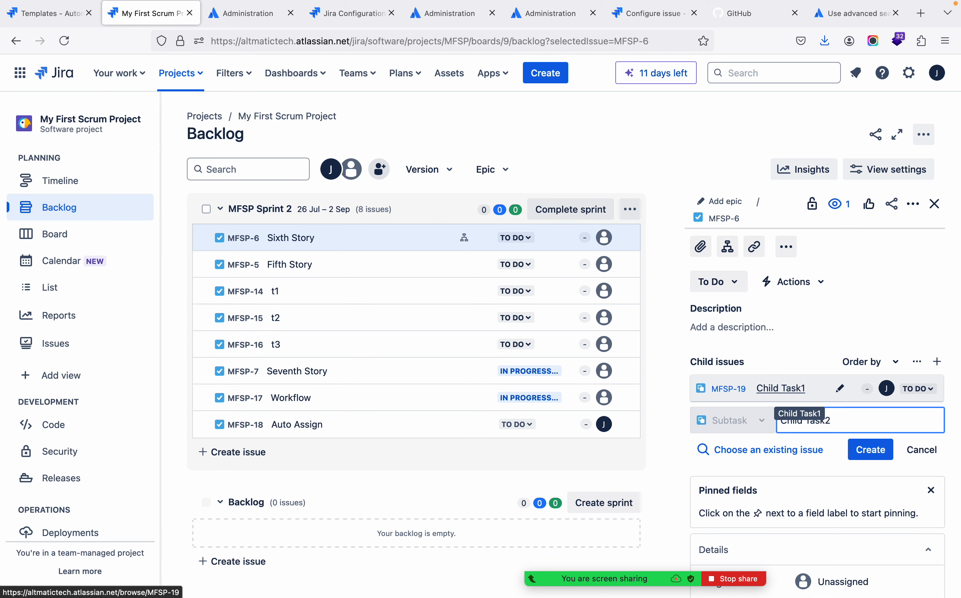
text(ask2)
key(Return)
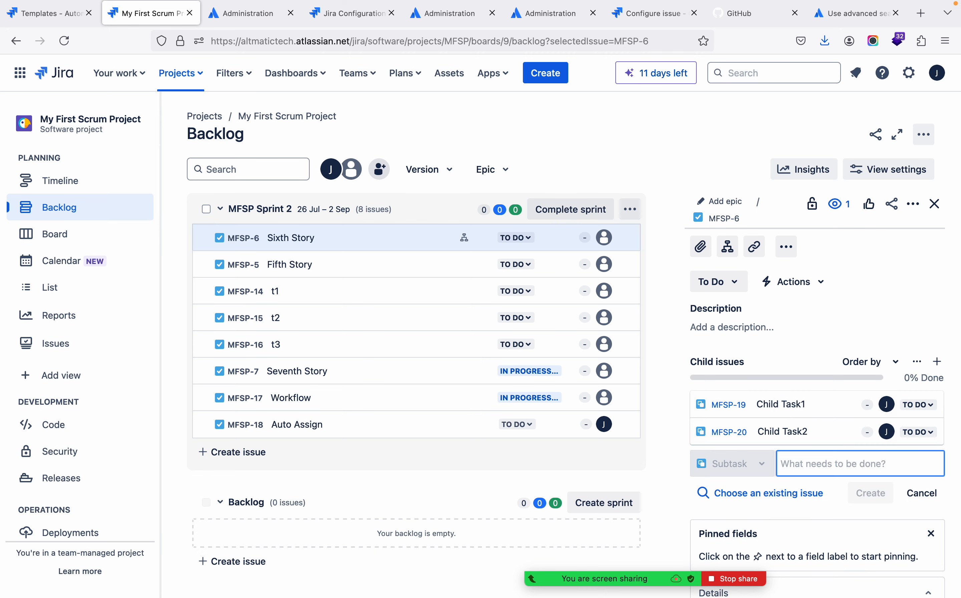
click(668, 372)
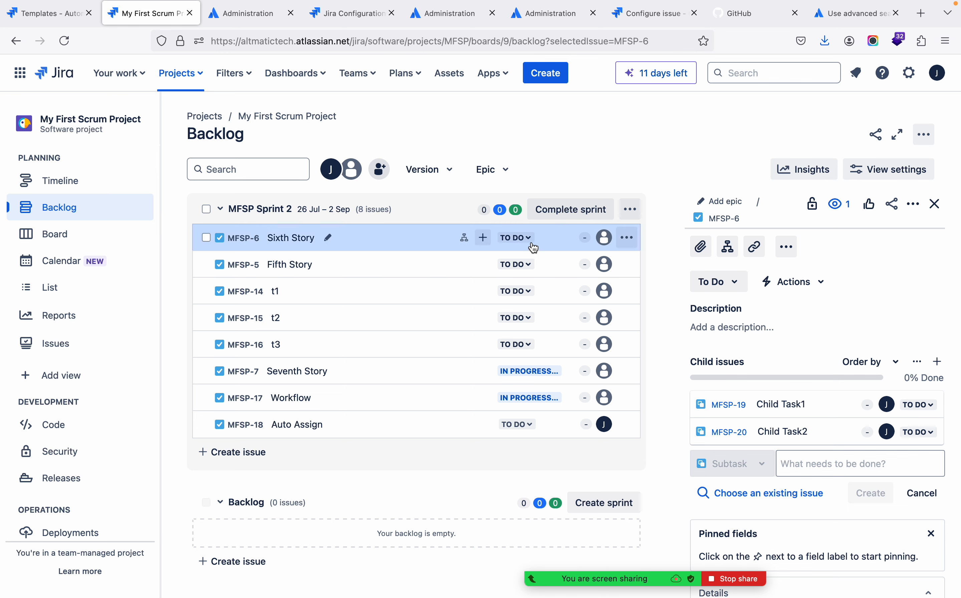
Set the Sixth Story's status to Done in the backlog
click(516, 238)
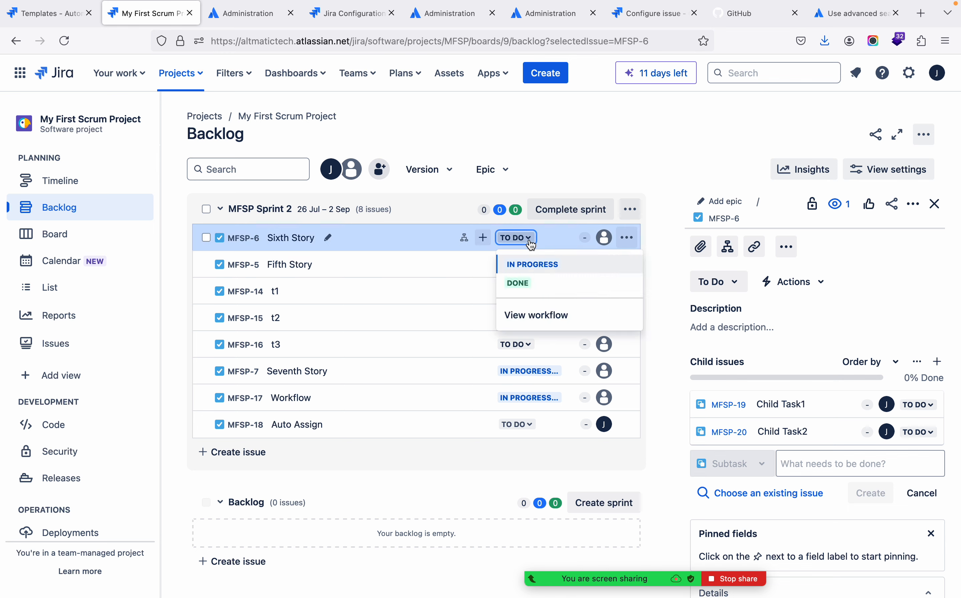
click(530, 284)
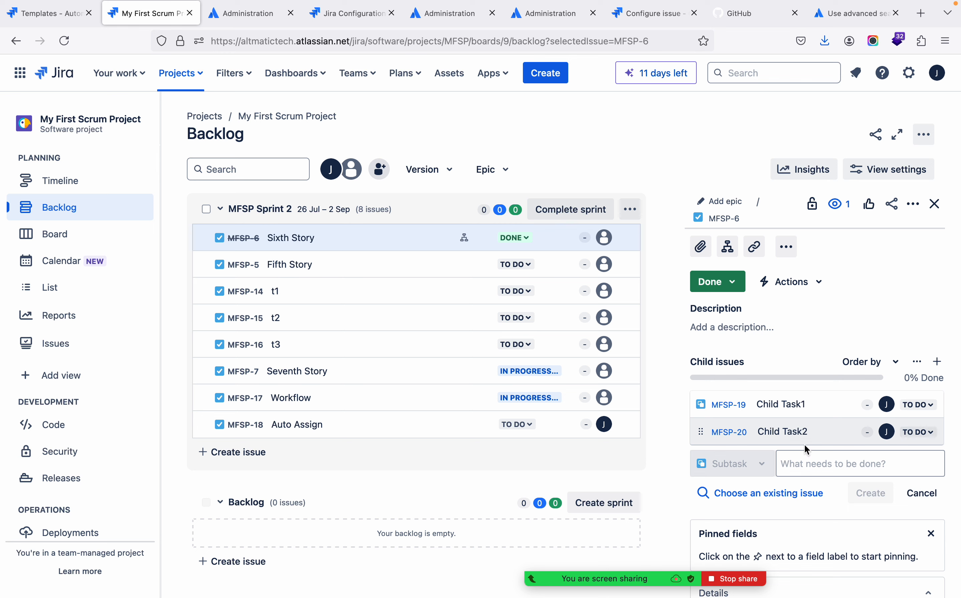
click(515, 238)
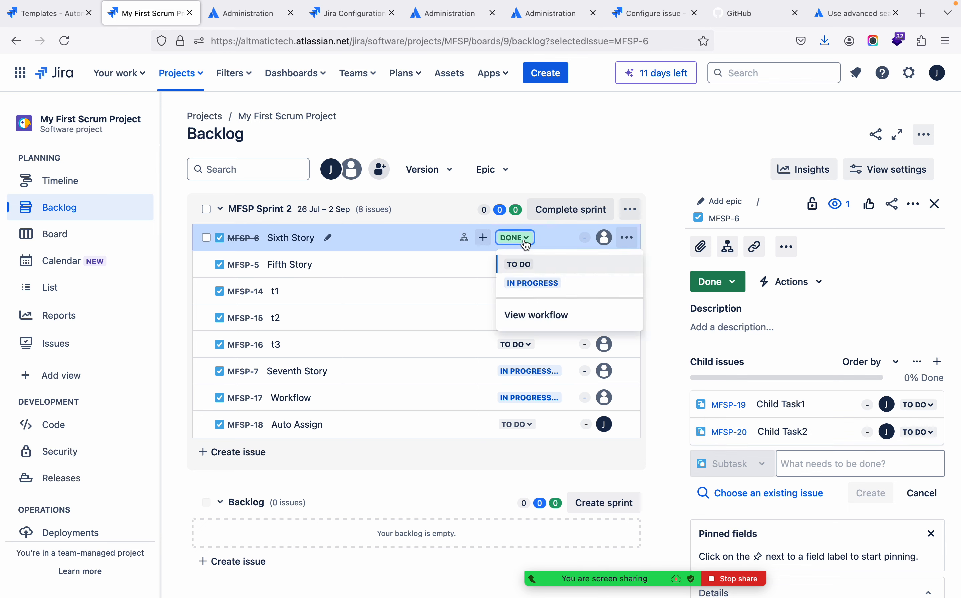
click(524, 242)
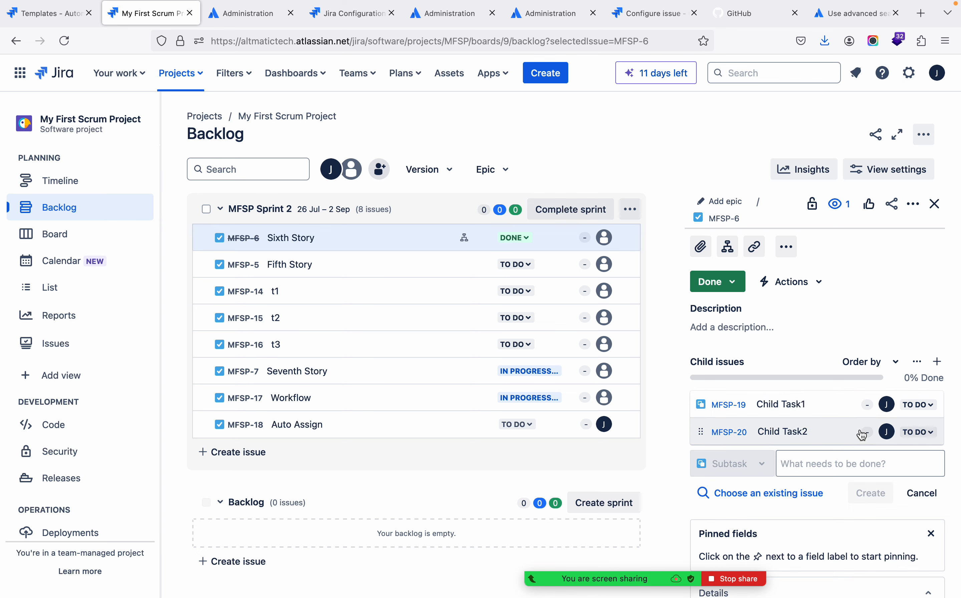
Return to the automation templates and open the rule template "When all child issues are completed → then close parent"
click(243, 14)
click(43, 12)
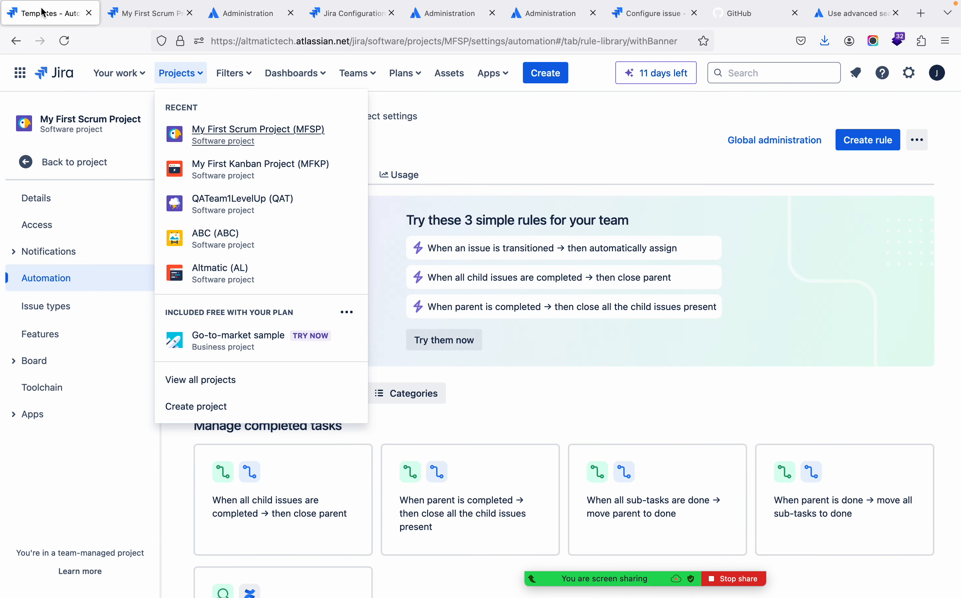
click(549, 356)
scroll(548, 356, down, 5)
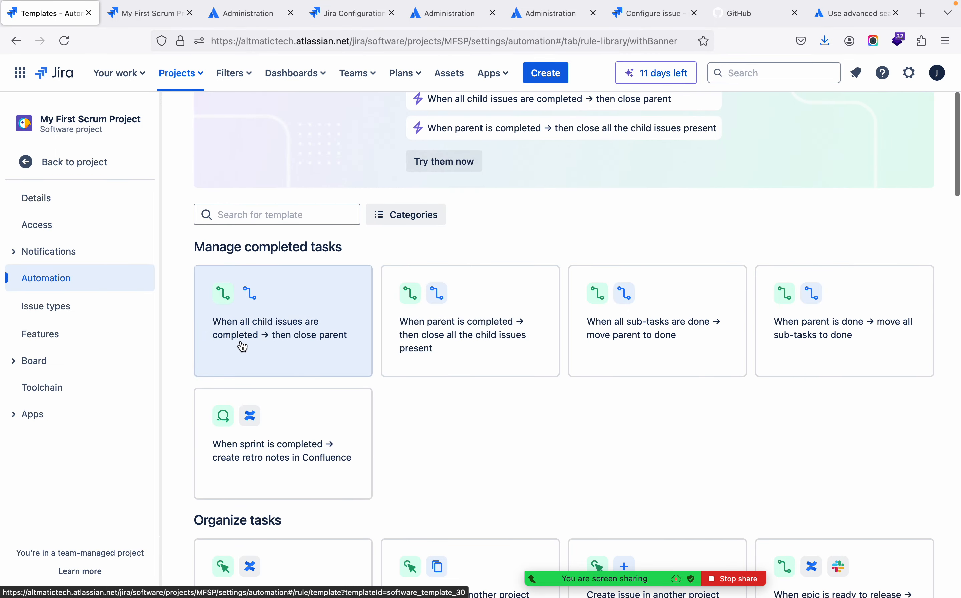
click(263, 336)
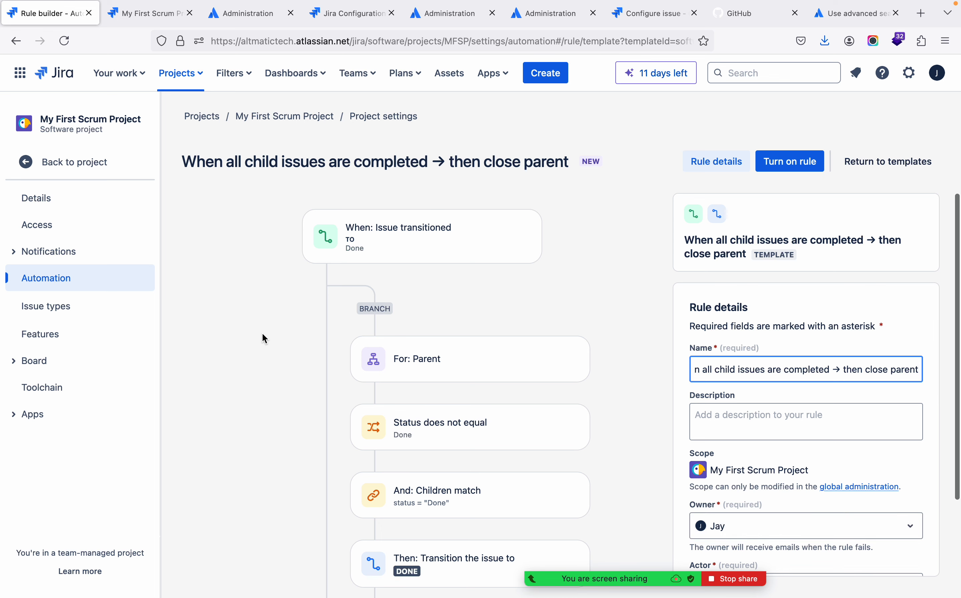
Review the rule's trigger, parent branch, conditions and transition action, and turn on the rule
scroll(262, 334, down, 3)
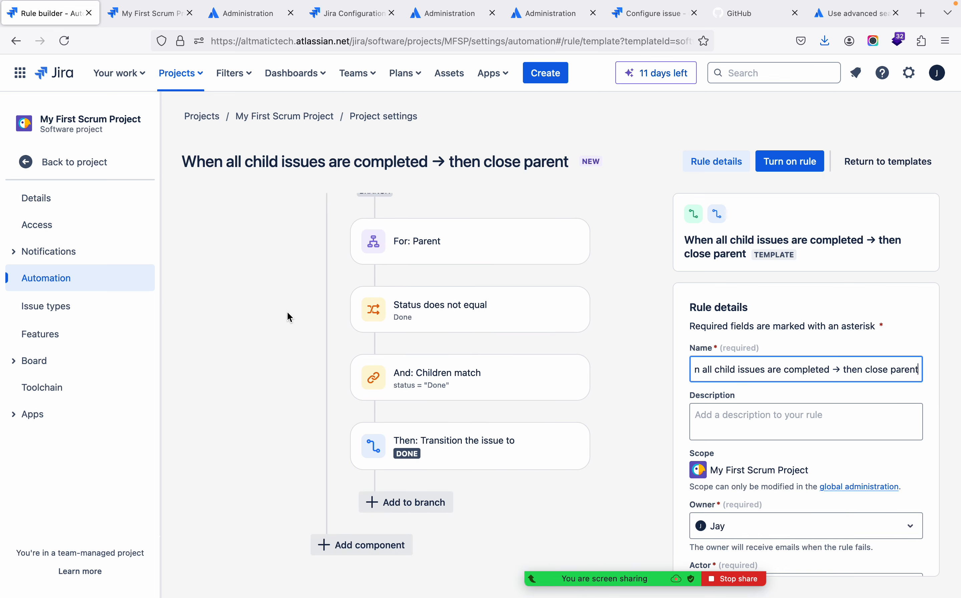
scroll(304, 296, up, 3)
scroll(303, 296, down, 3)
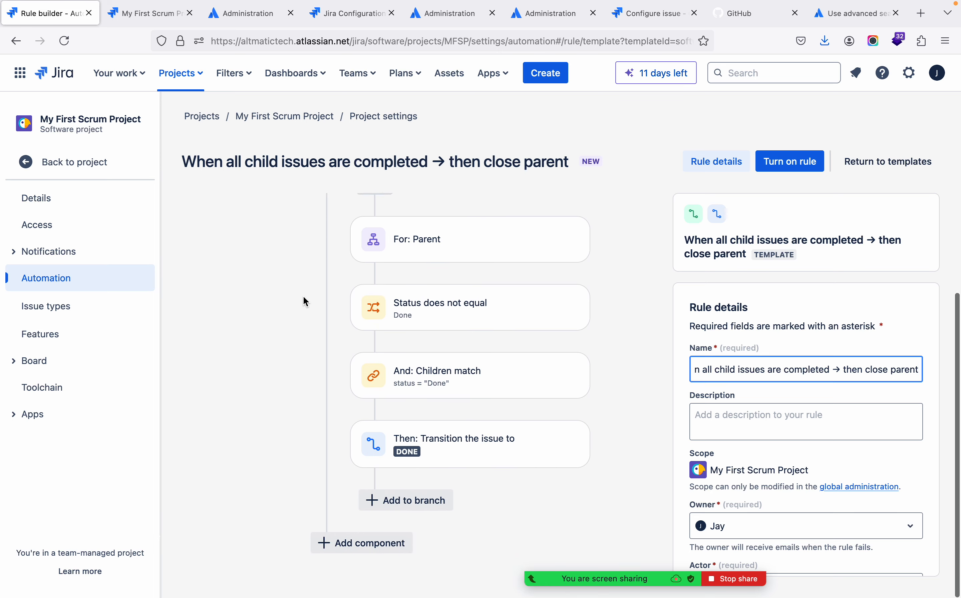
scroll(304, 300, up, 2)
mouse_move(438, 311)
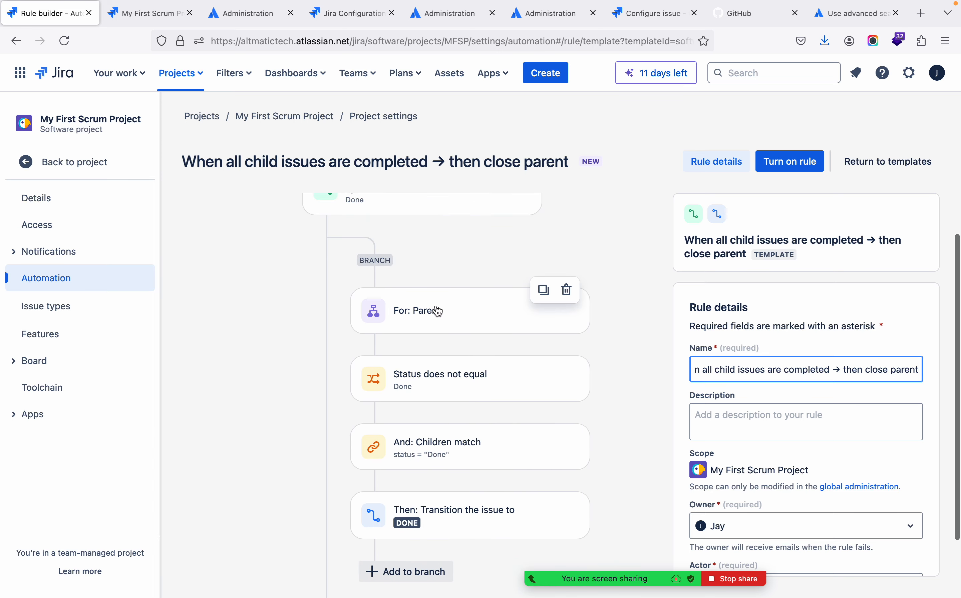
scroll(438, 315, up, 2)
mouse_move(434, 245)
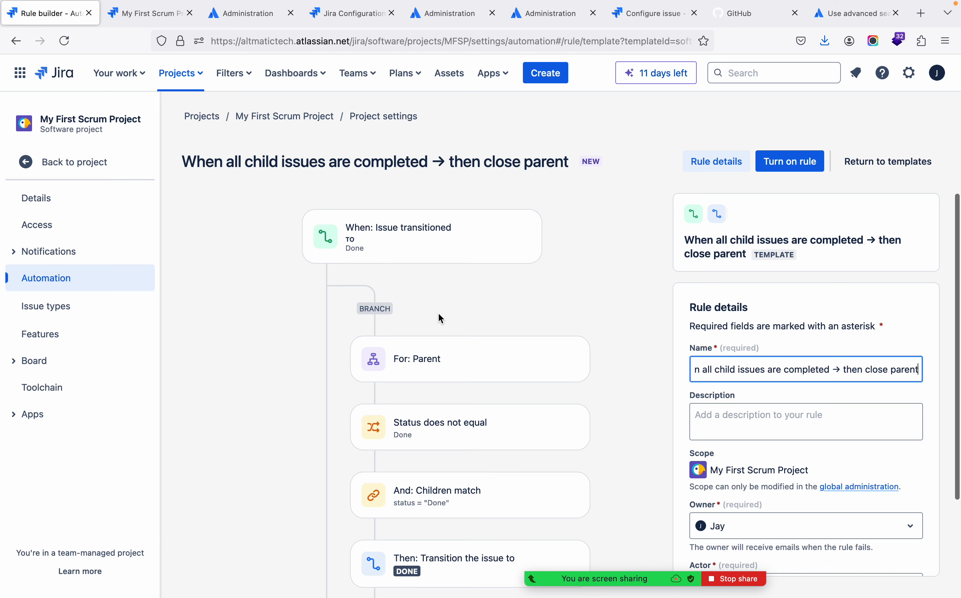
scroll(439, 314, down, 3)
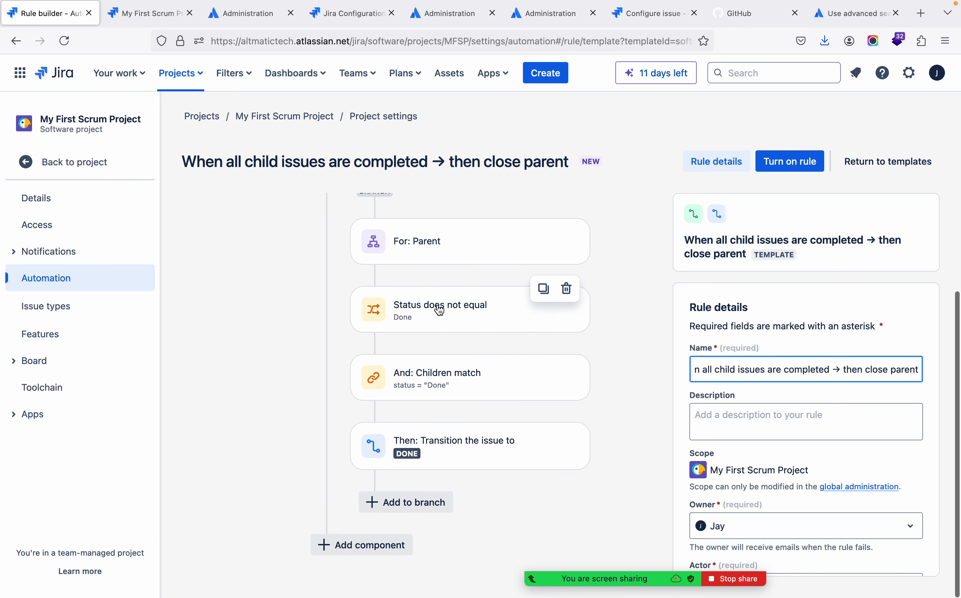
mouse_move(435, 385)
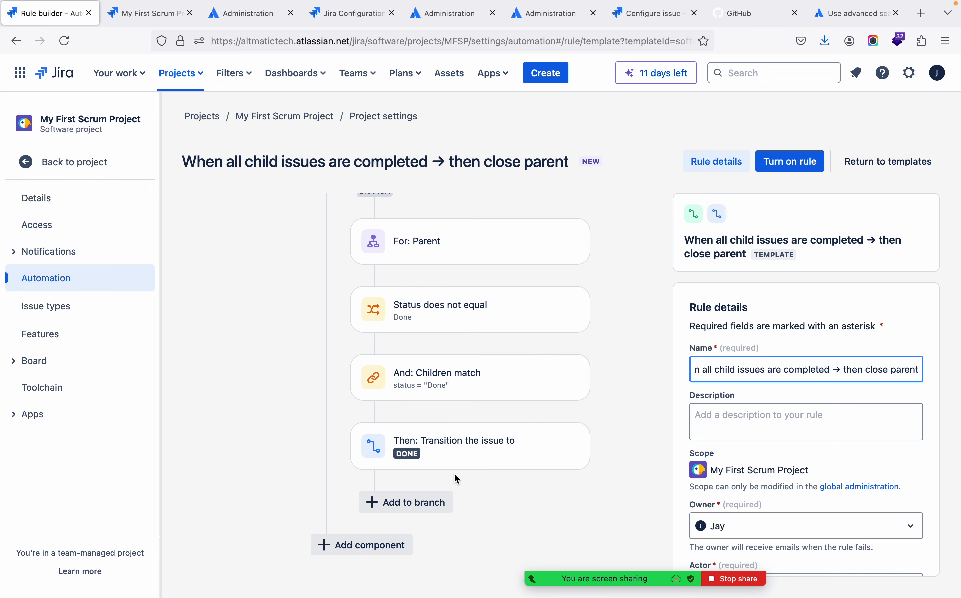
click(793, 166)
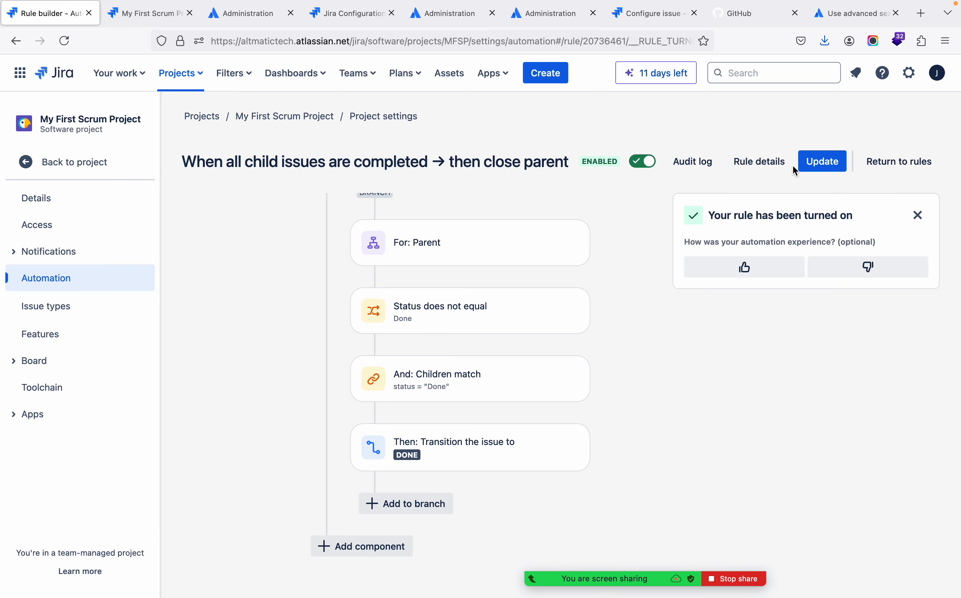
Add the subtasks Child 1 and Child 2 to the Fifth Story in the MFSP Sprint 2 backlog
click(128, 8)
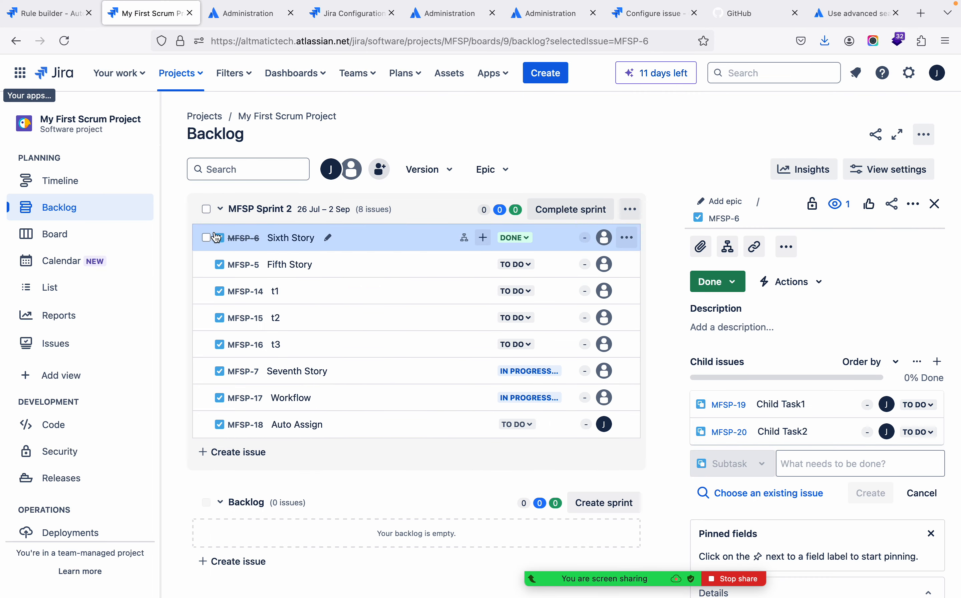
click(527, 239)
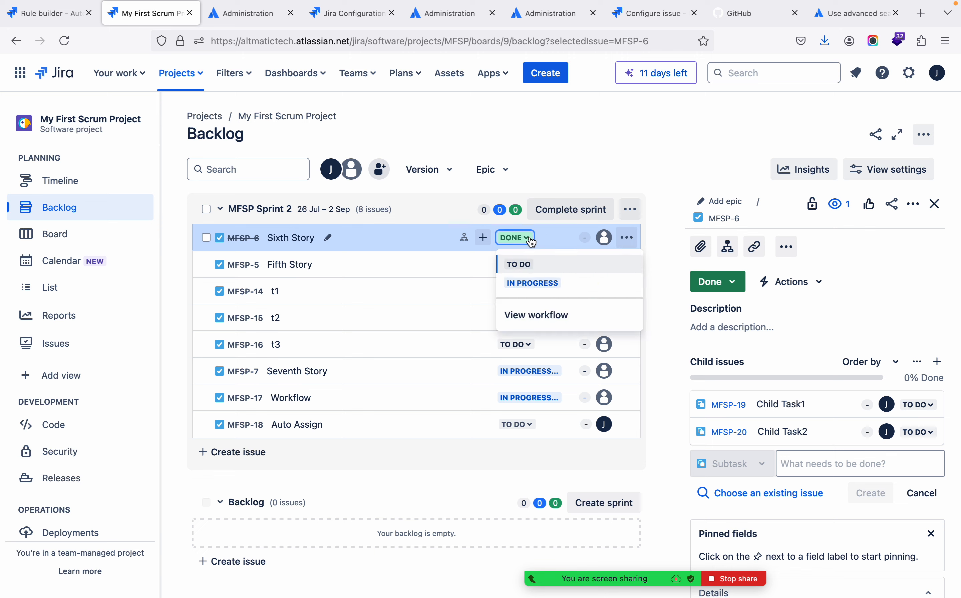
click(583, 172)
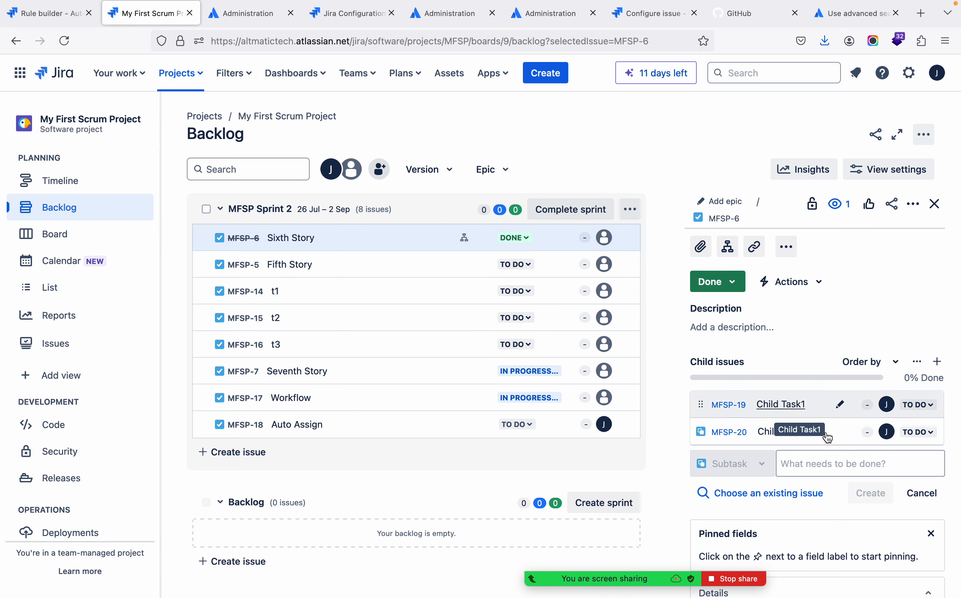
click(279, 272)
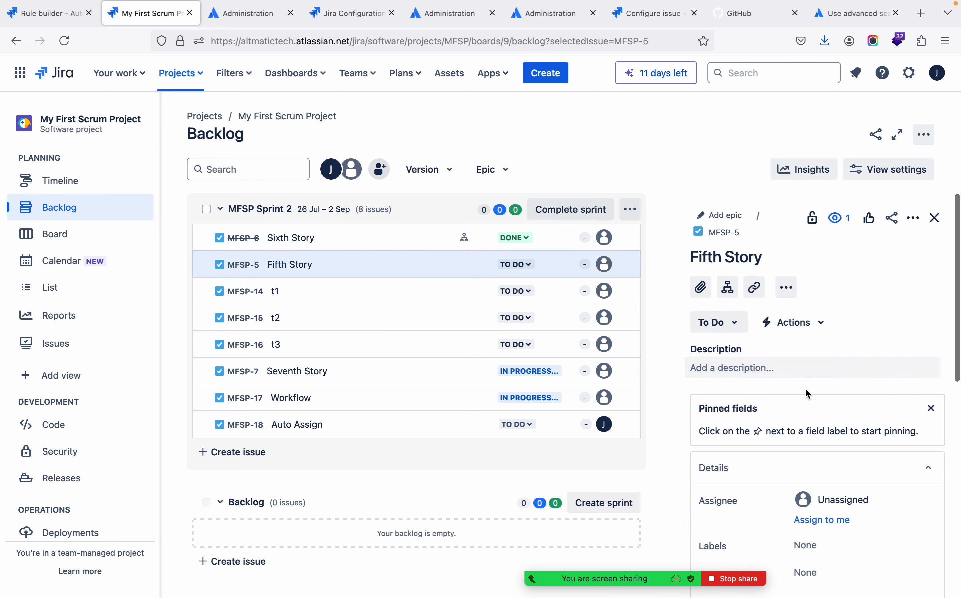
click(727, 287)
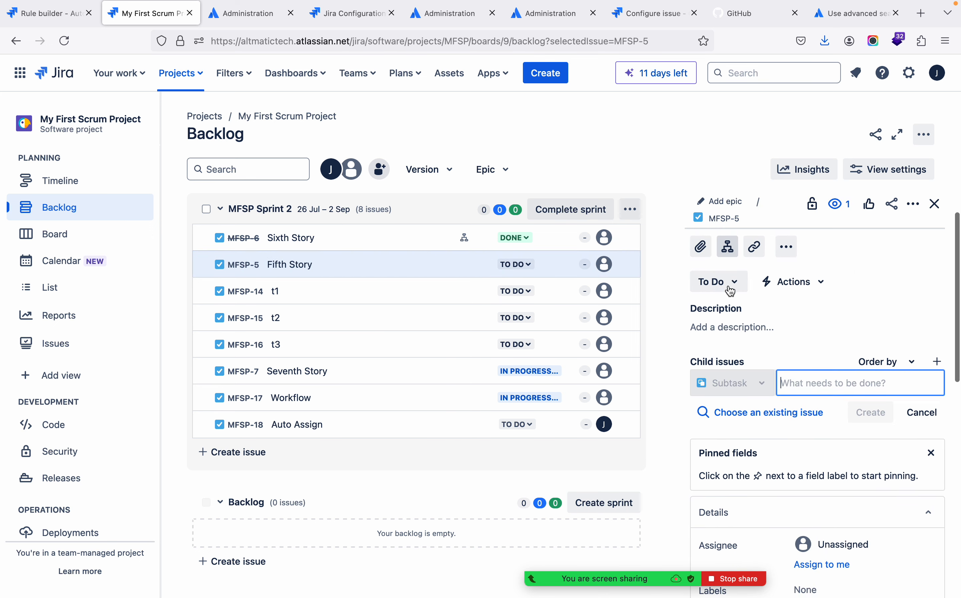
text(Child 1)
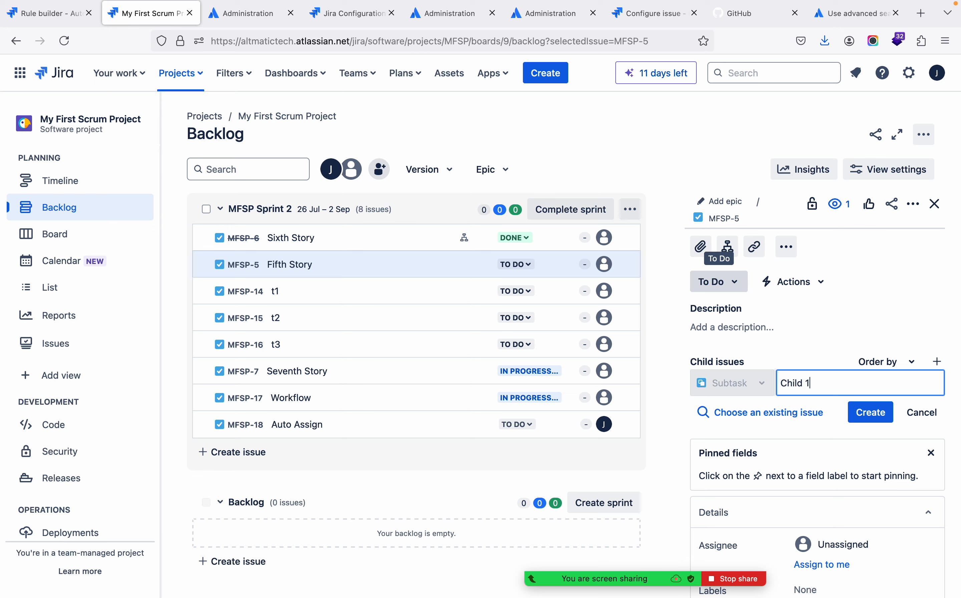
key(Return)
text(Chil)
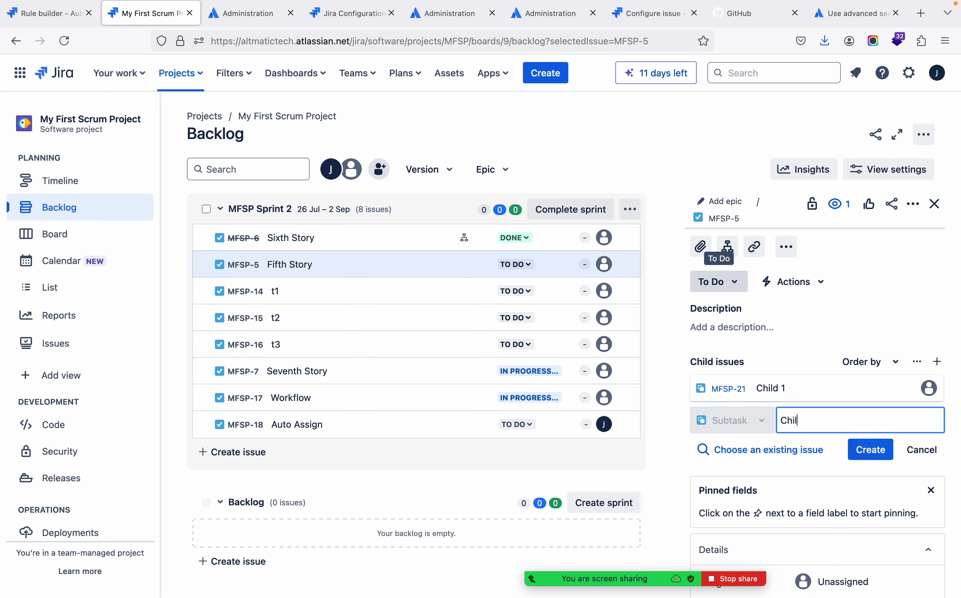
text(d 2)
key(Return)
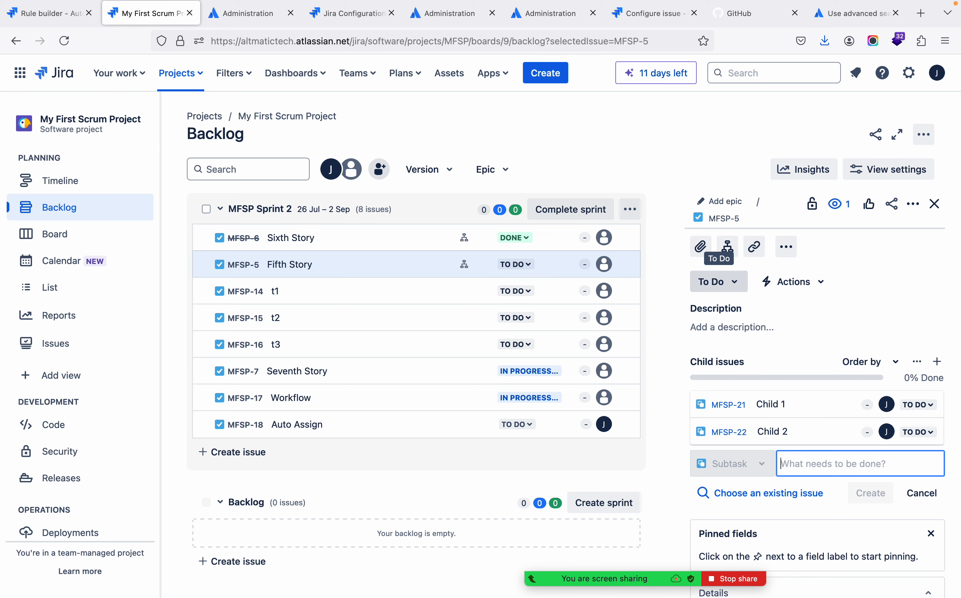
Set the Fifth Story's status to Done and check the child issues of the Fifth and Sixth Stories
click(529, 270)
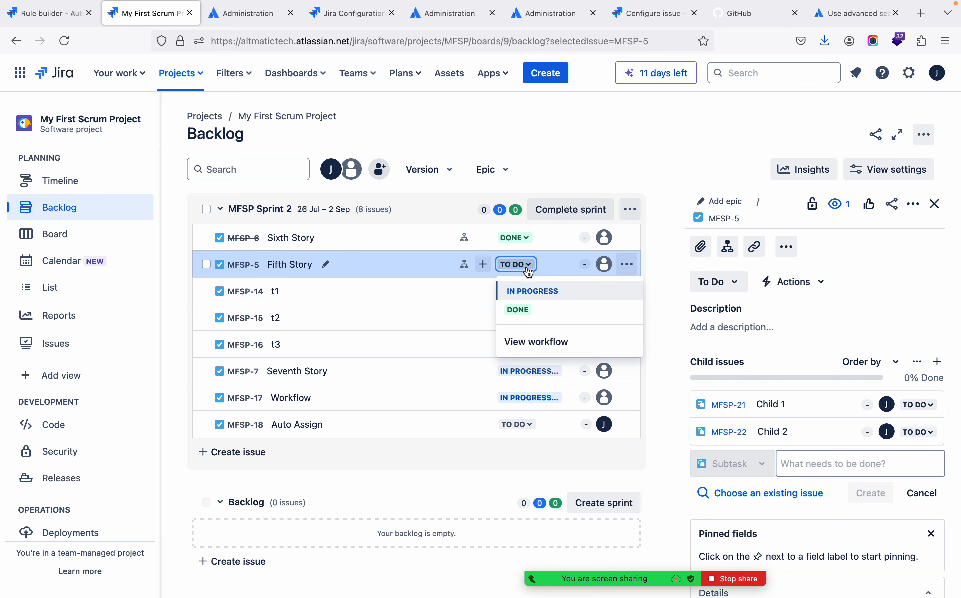
click(516, 311)
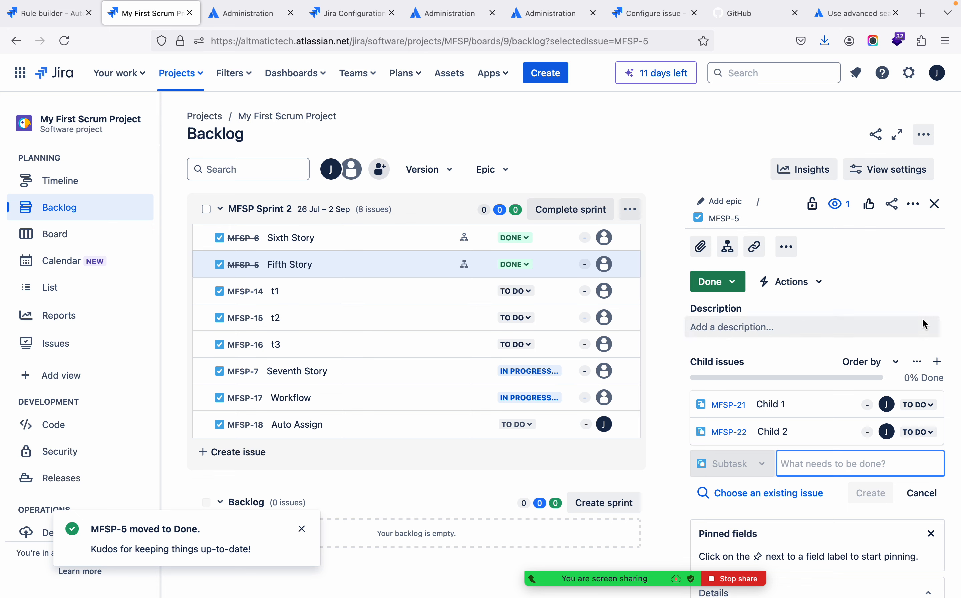
click(922, 321)
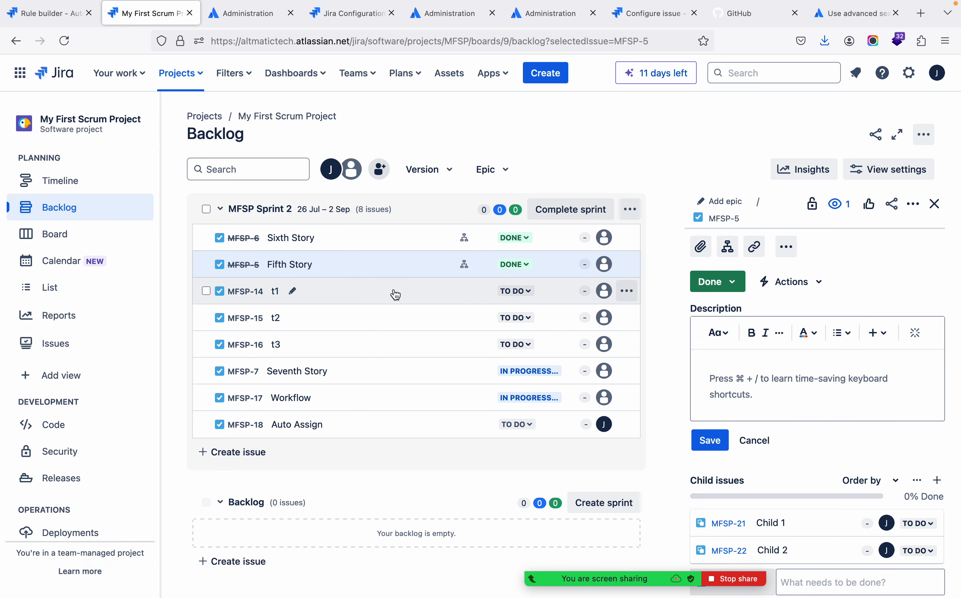
click(363, 269)
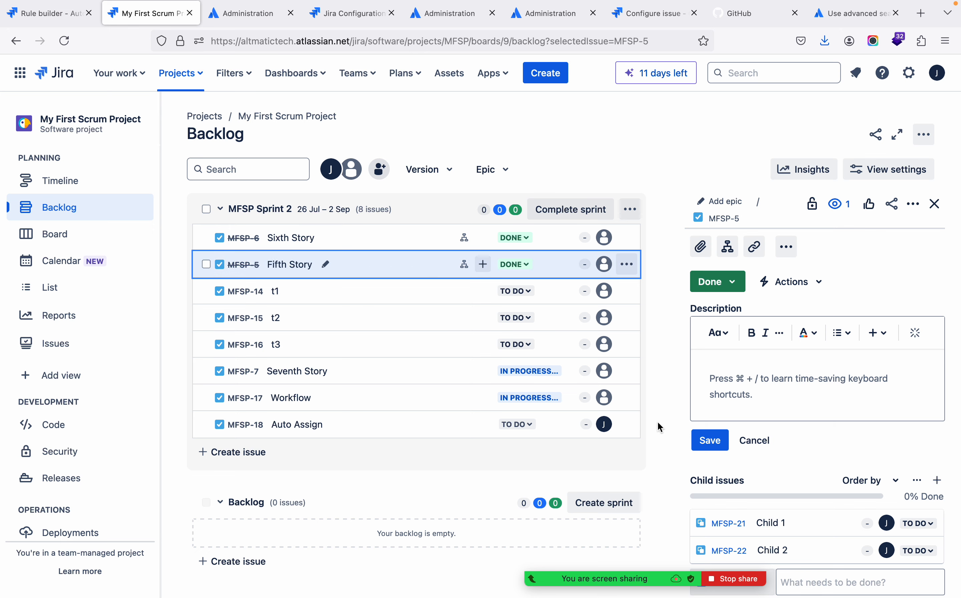
click(359, 246)
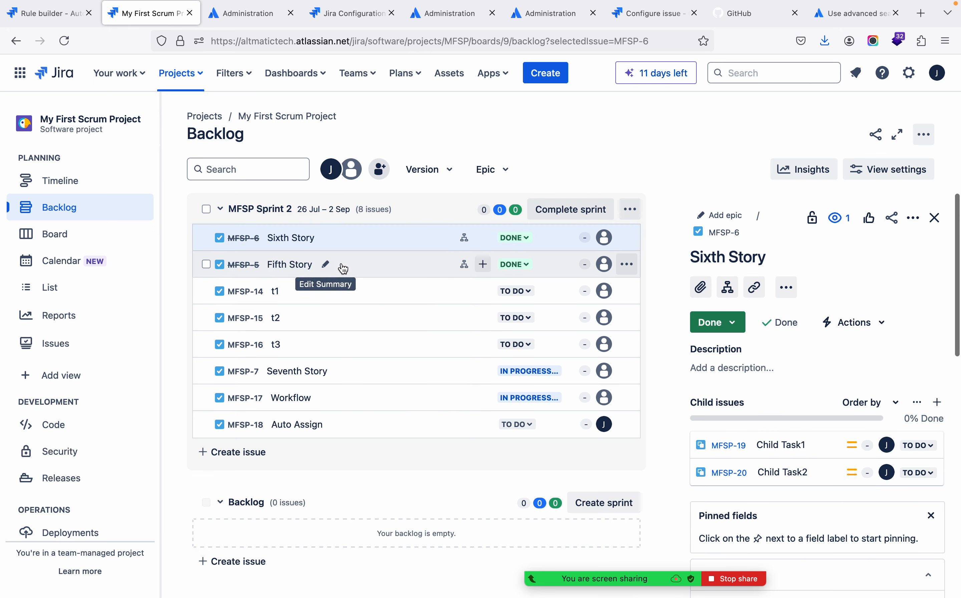
click(343, 269)
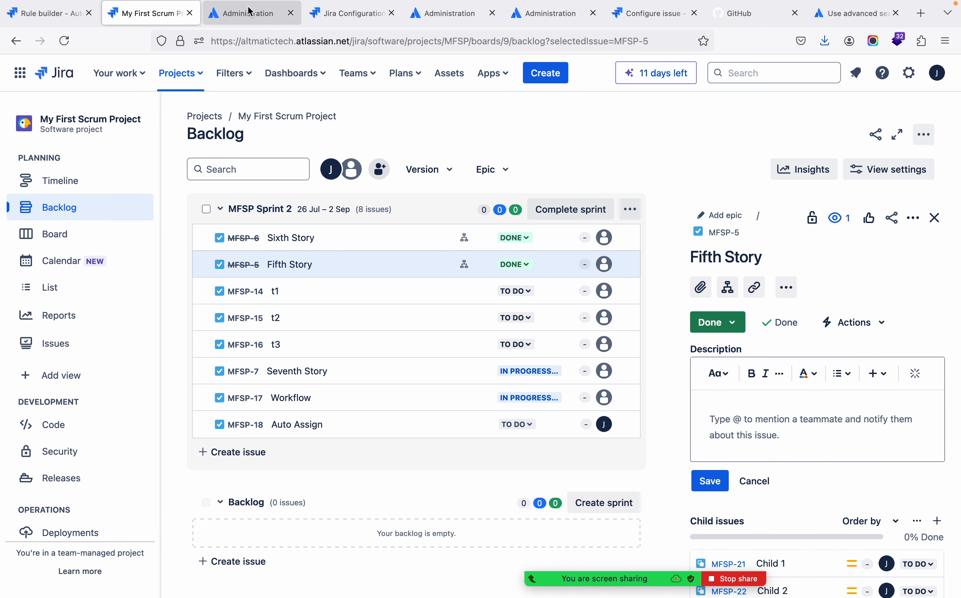
Review the trigger and branch of the enabled close-parent rule, and return to the project's sprint board
click(49, 10)
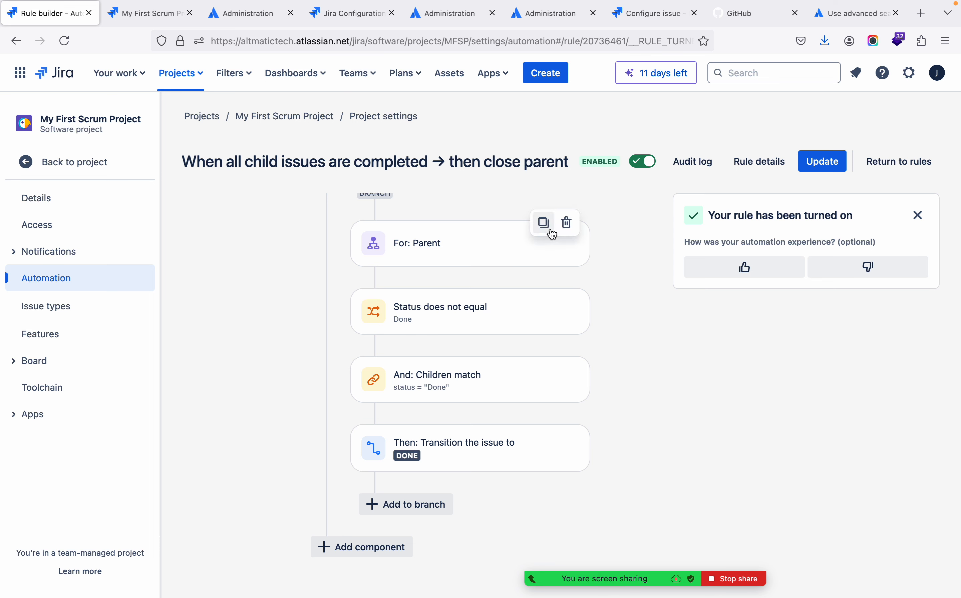
scroll(552, 228, up, 3)
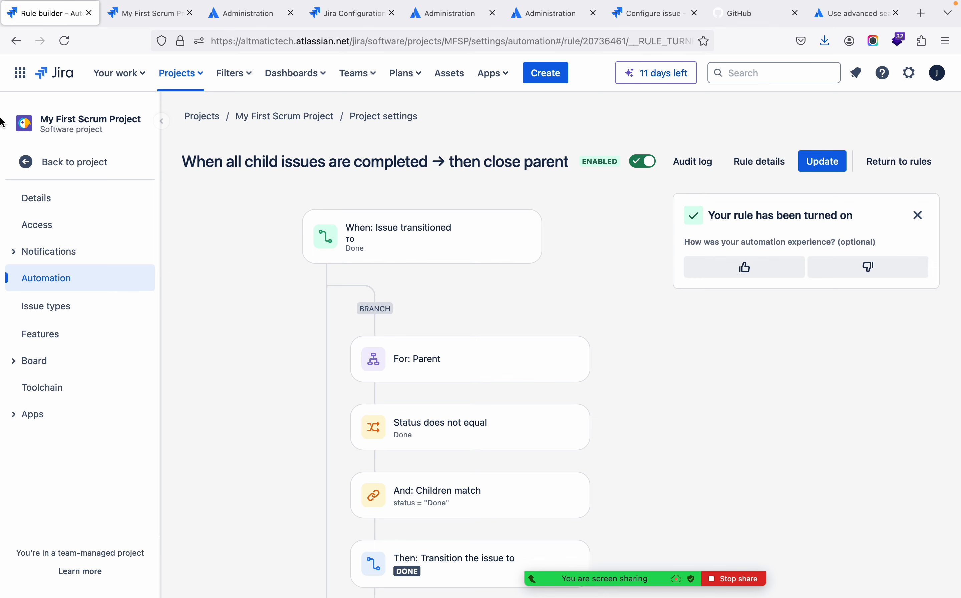
click(307, 119)
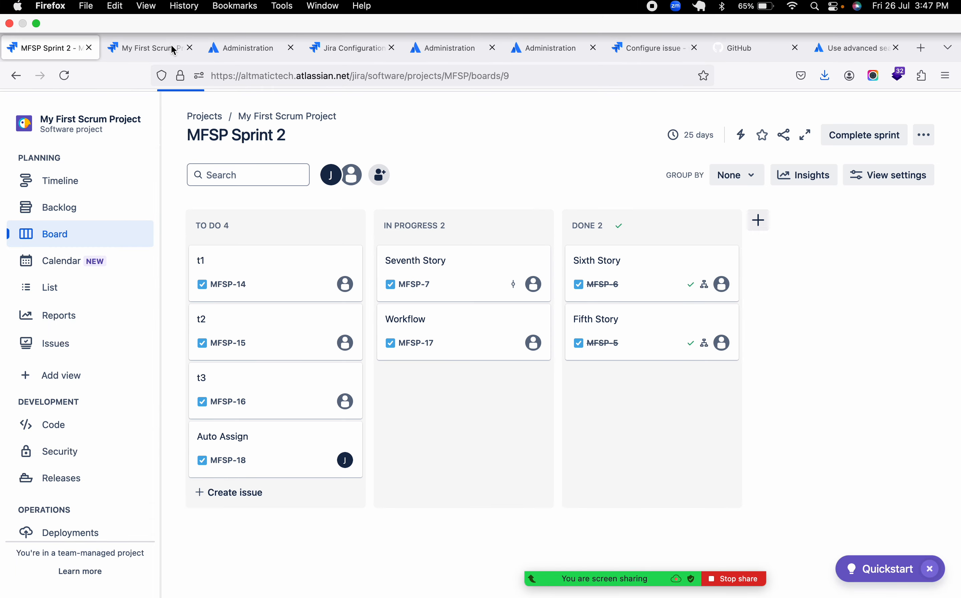
Set the Fifth Story's status back to To Do in the backlog
click(156, 47)
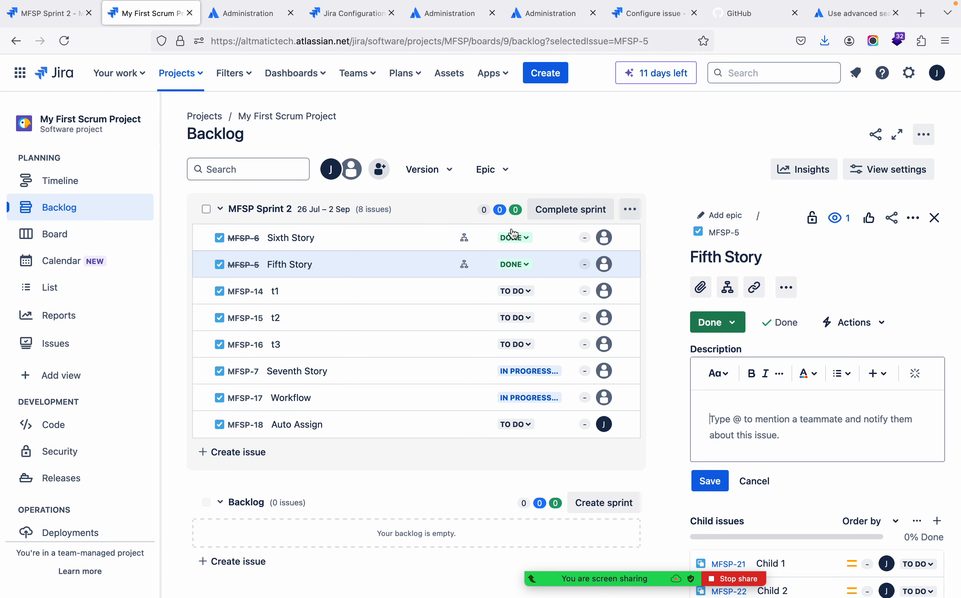
click(515, 264)
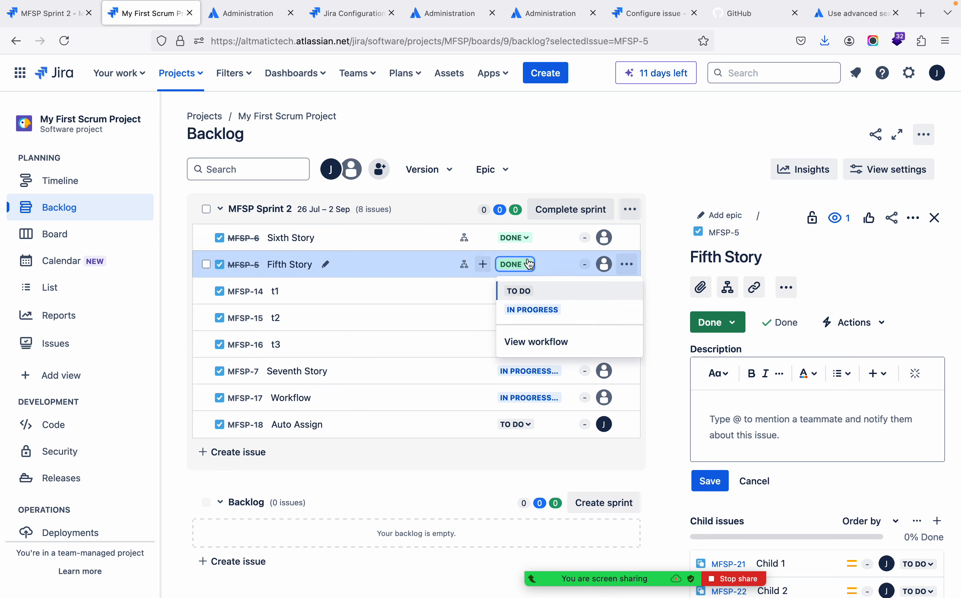
click(523, 292)
Set the status of the Fifth Story's subtasks Child 1 and Child 2 to Done
scroll(835, 441, down, 5)
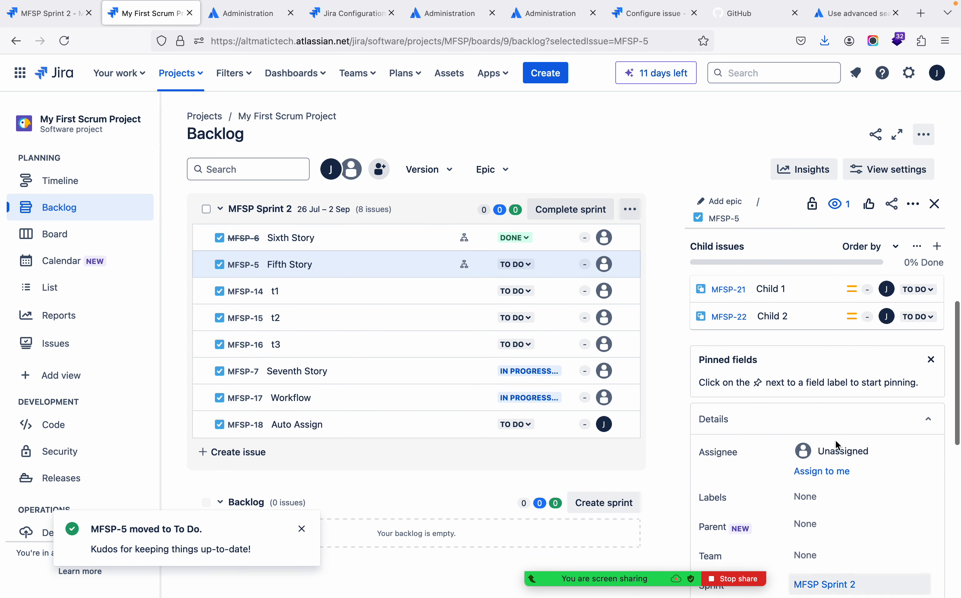
scroll(835, 441, up, 4)
click(918, 437)
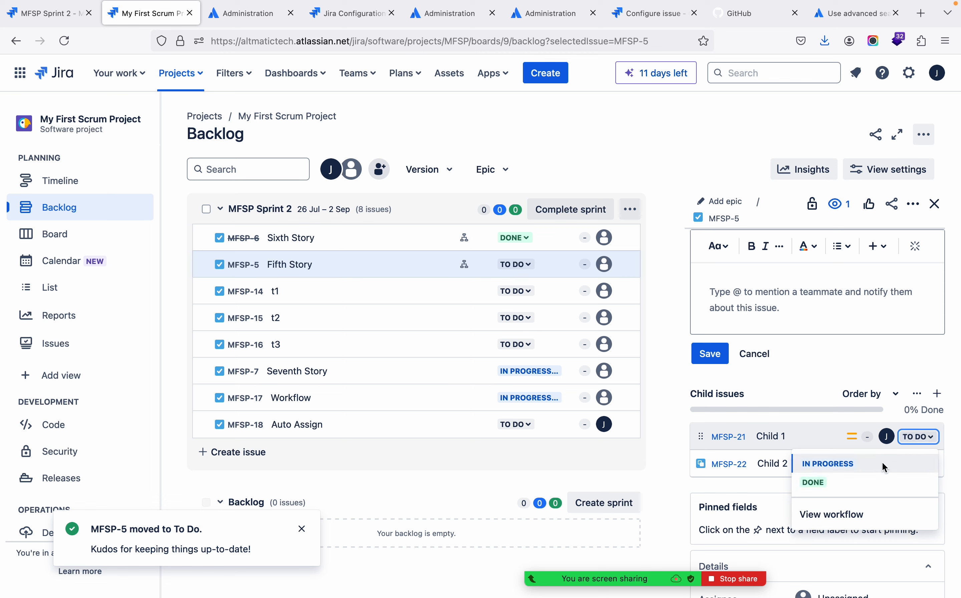
click(844, 481)
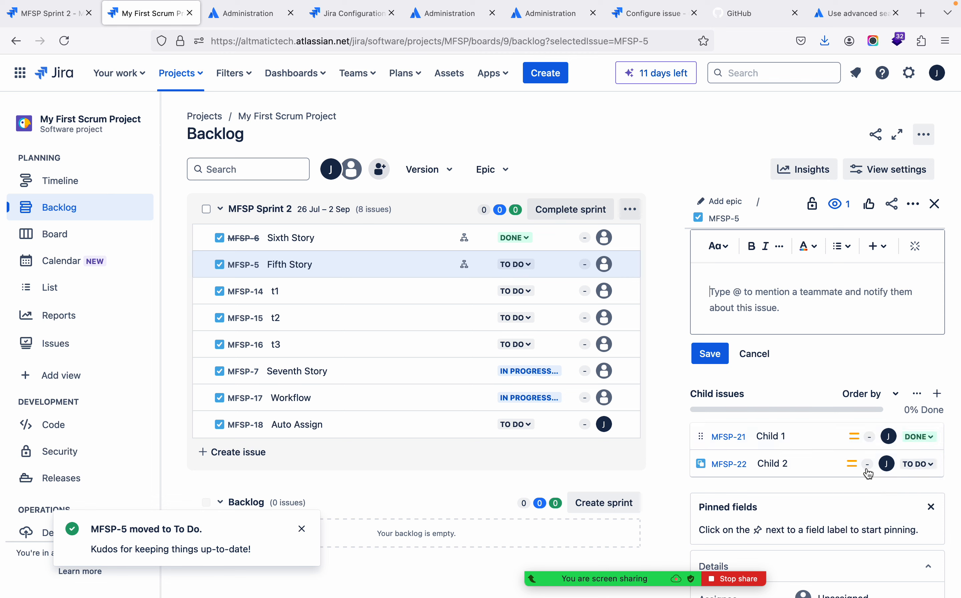
click(934, 465)
click(829, 509)
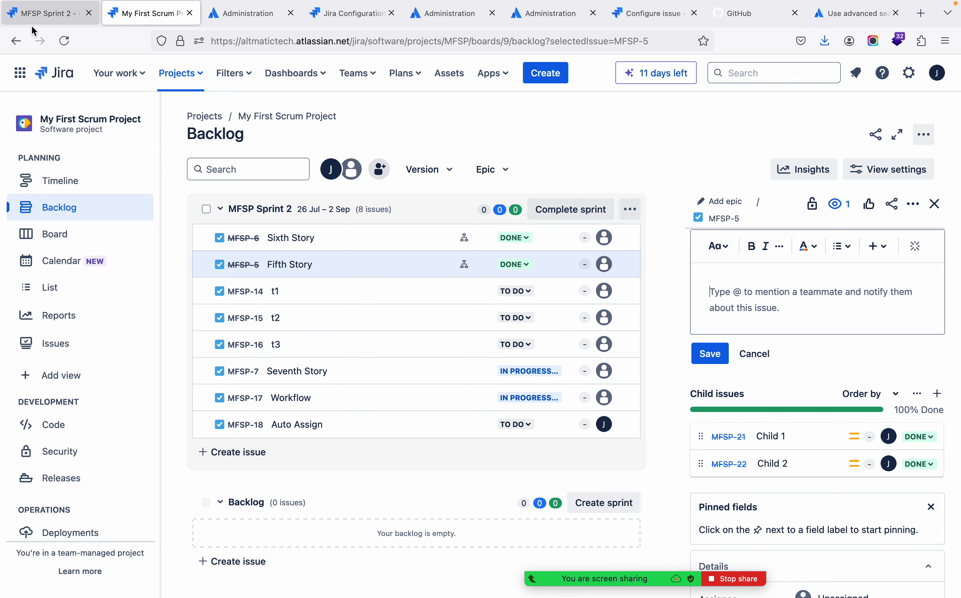
Check the stories on the MFSP Sprint 2 board and open the project's automation settings
click(49, 19)
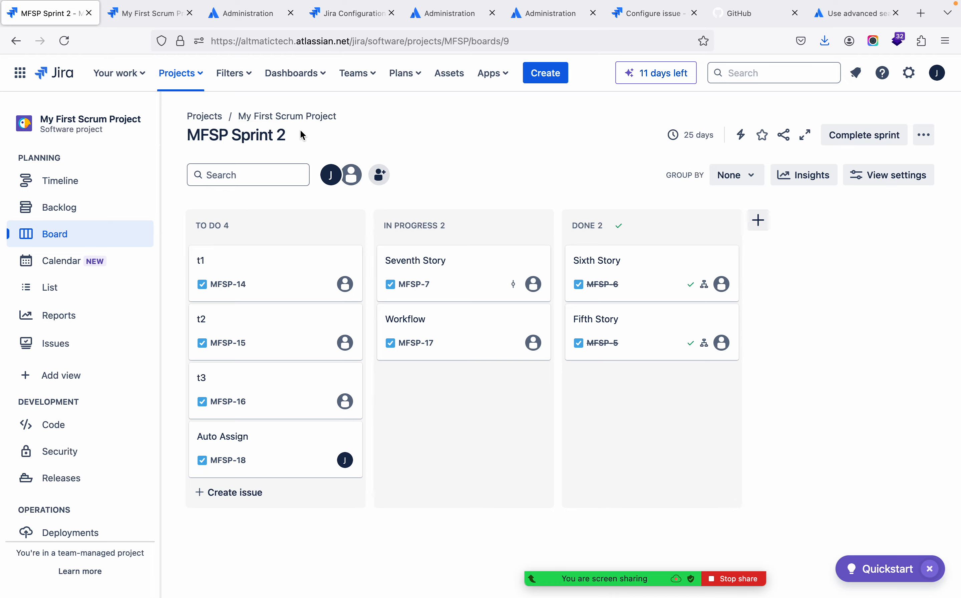
scroll(103, 392, down, 3)
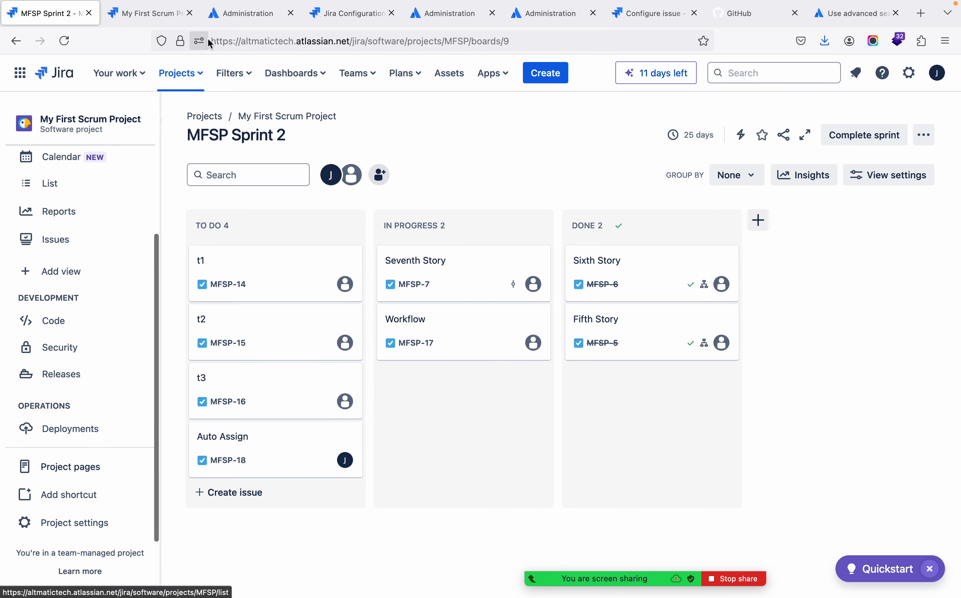
click(174, 16)
click(228, 17)
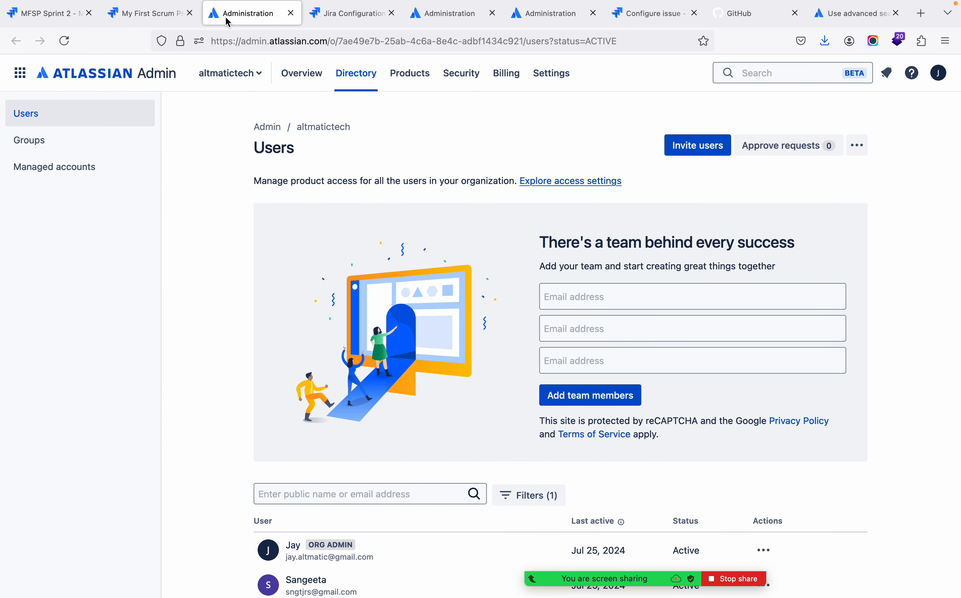
click(127, 15)
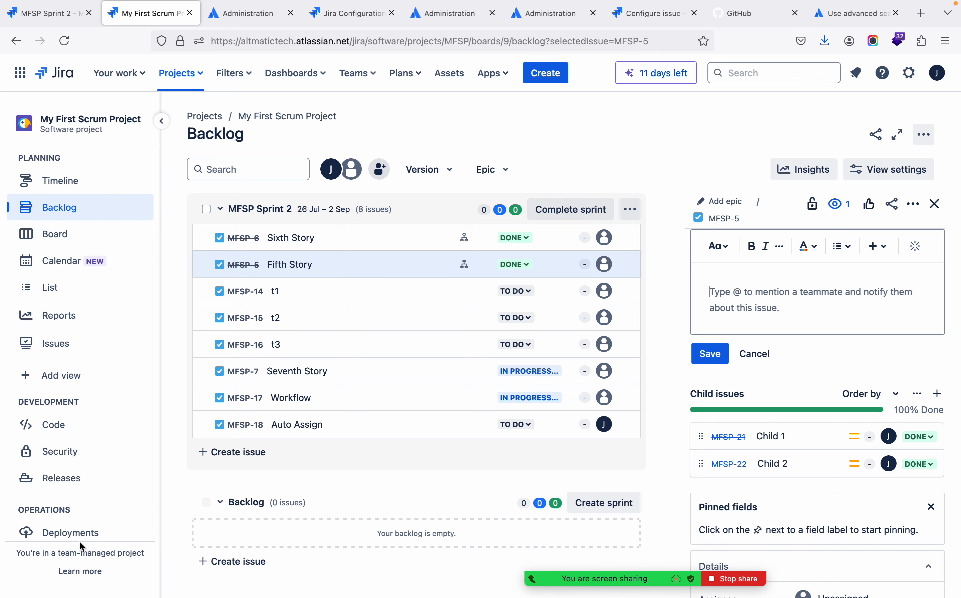
scroll(80, 542, down, 3)
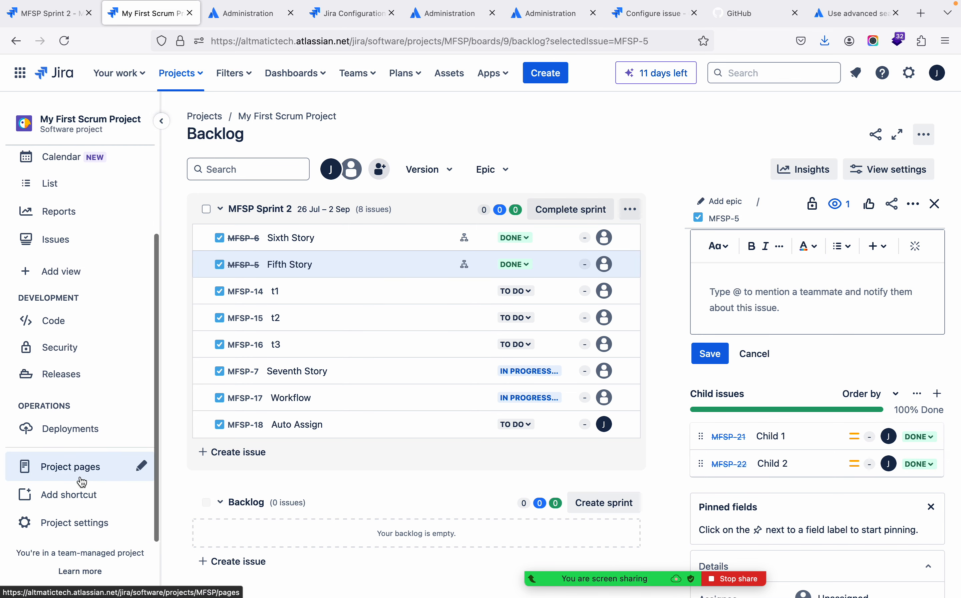
click(68, 524)
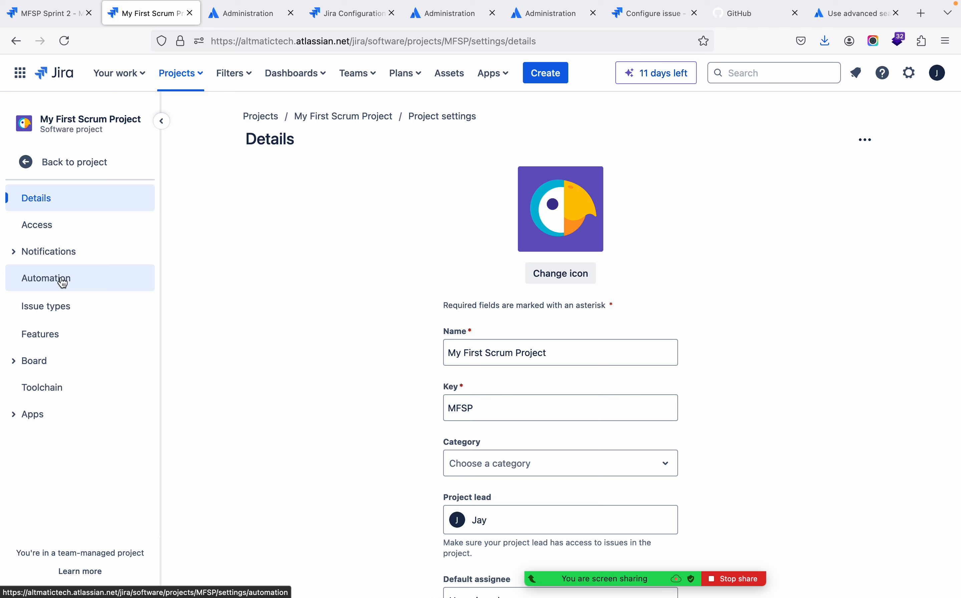
click(62, 282)
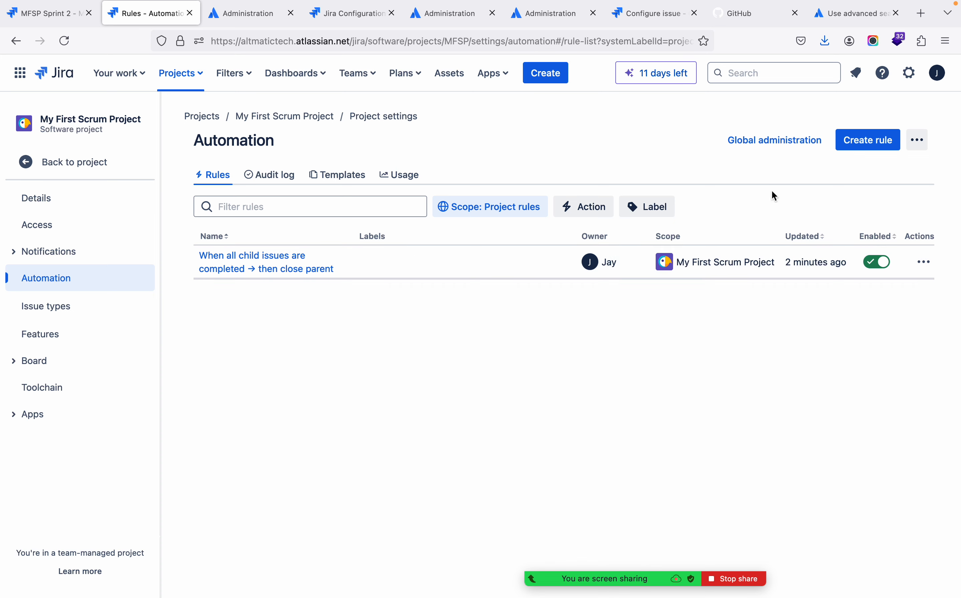
Browse the automation templates and open the rule template "When parent is completed → then close all the child issues present"
click(876, 139)
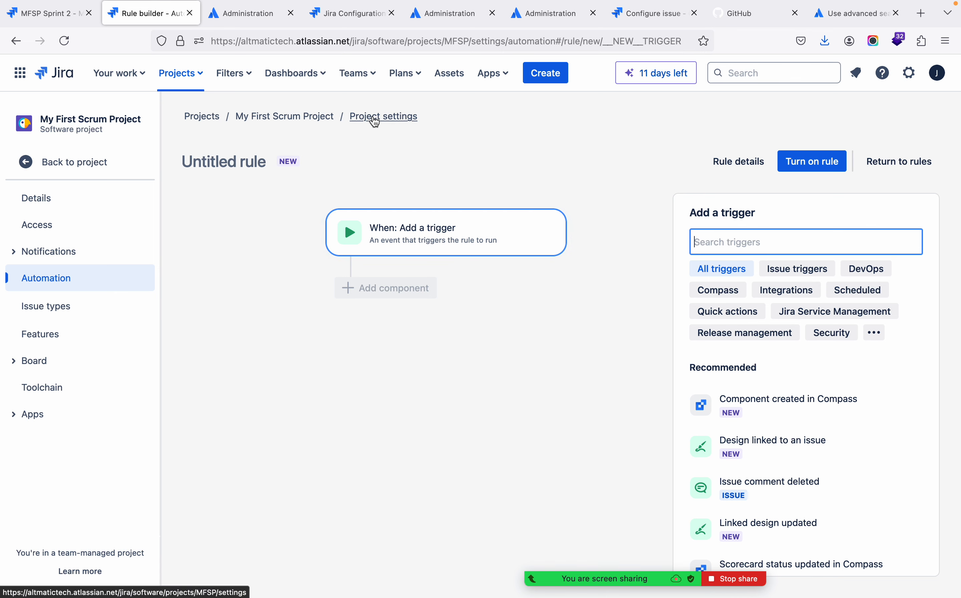
click(19, 44)
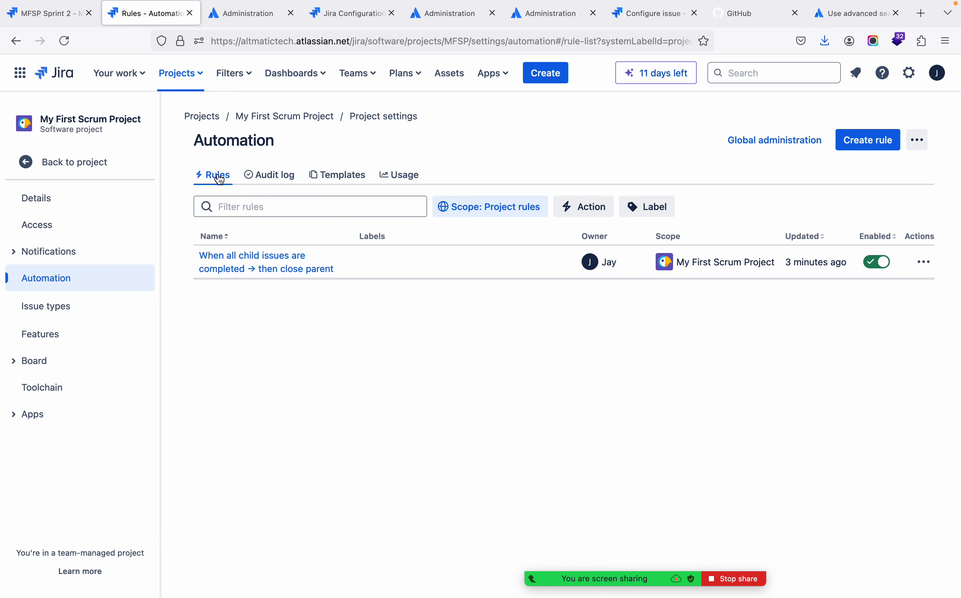
click(343, 178)
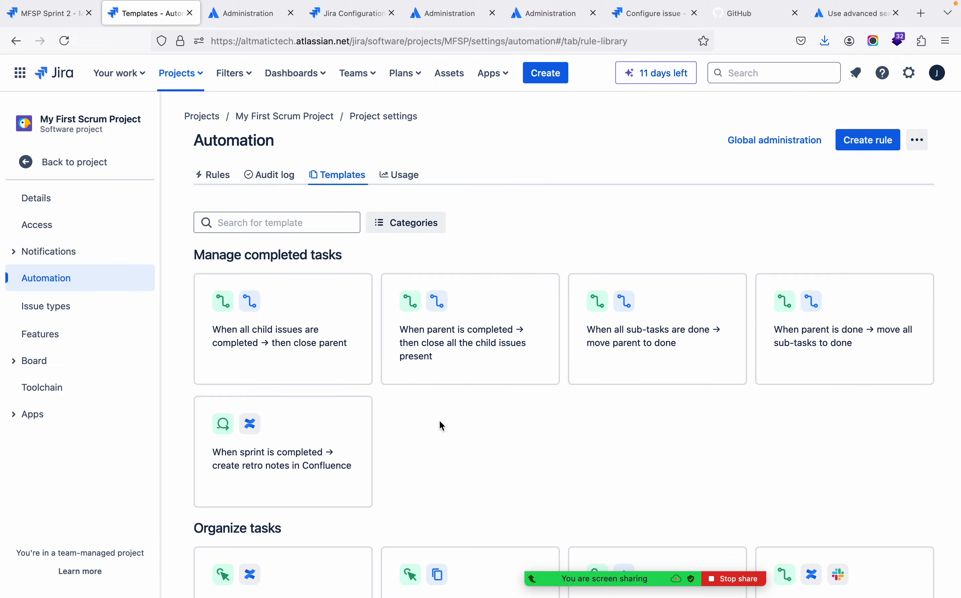
scroll(440, 422, down, 20)
scroll(441, 425, up, 20)
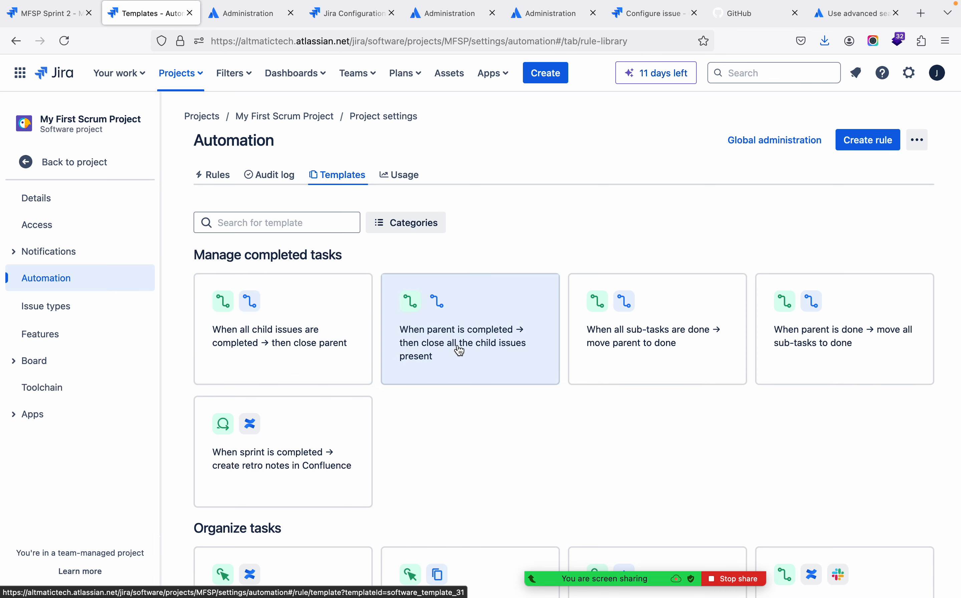
click(486, 348)
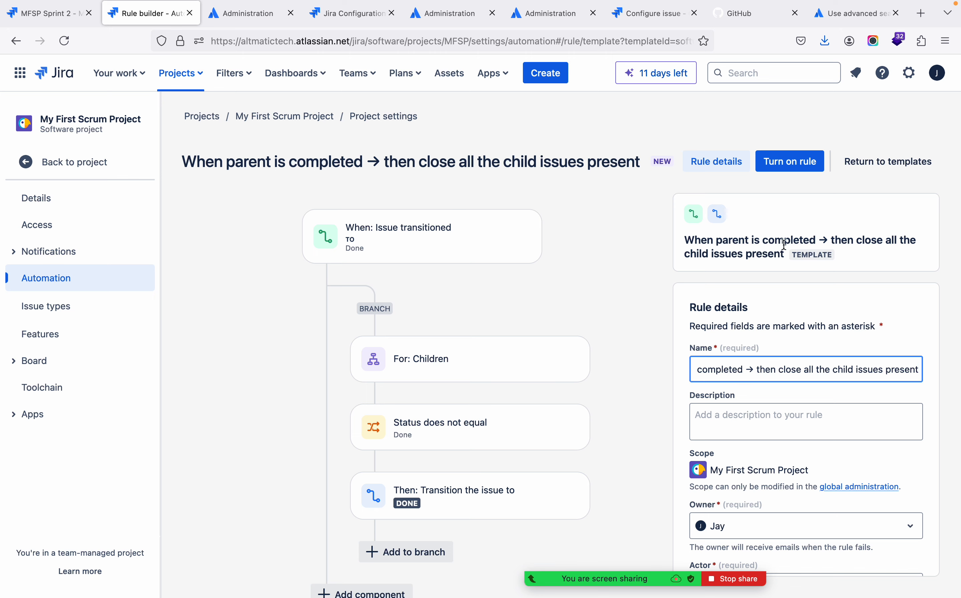
Turn on the rule for closing child issues when the parent is completed, and open the backlog of My First Scrum Project
click(786, 162)
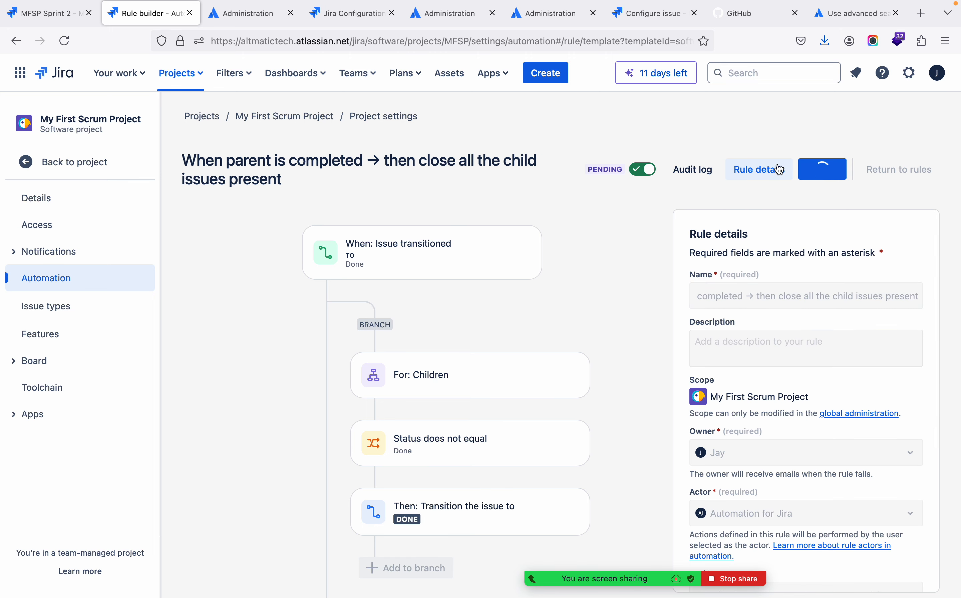
click(37, 10)
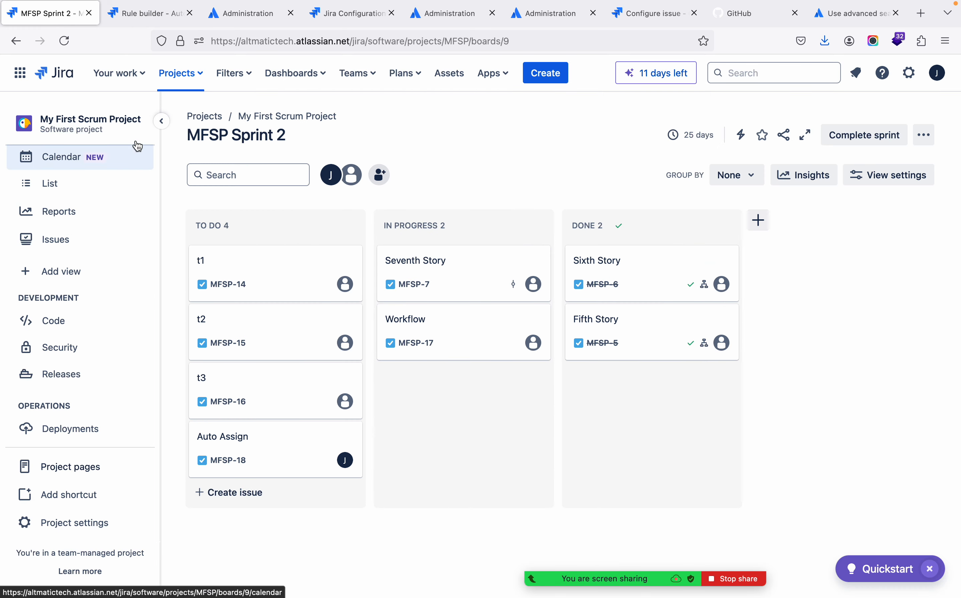
click(196, 83)
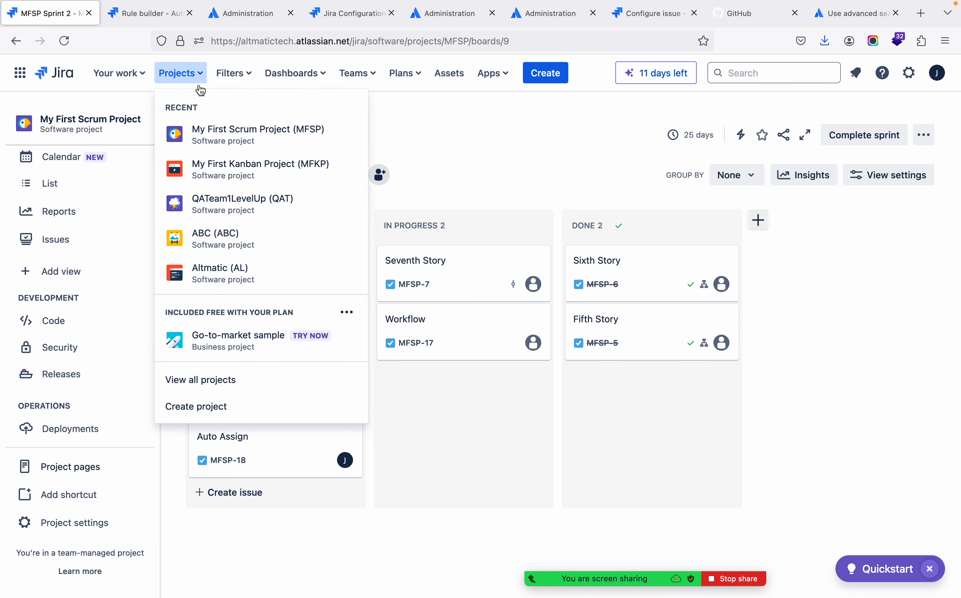
click(224, 134)
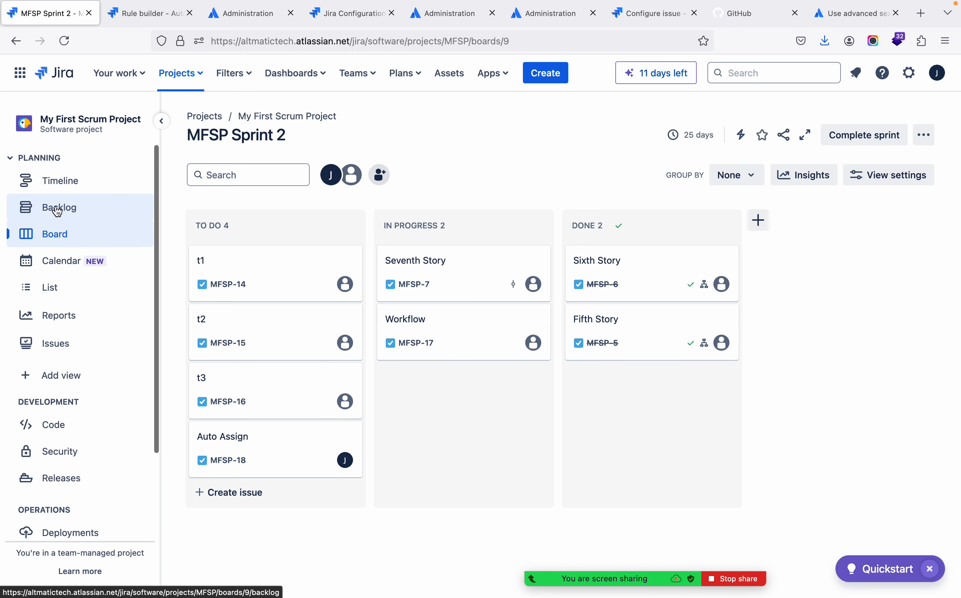
click(58, 211)
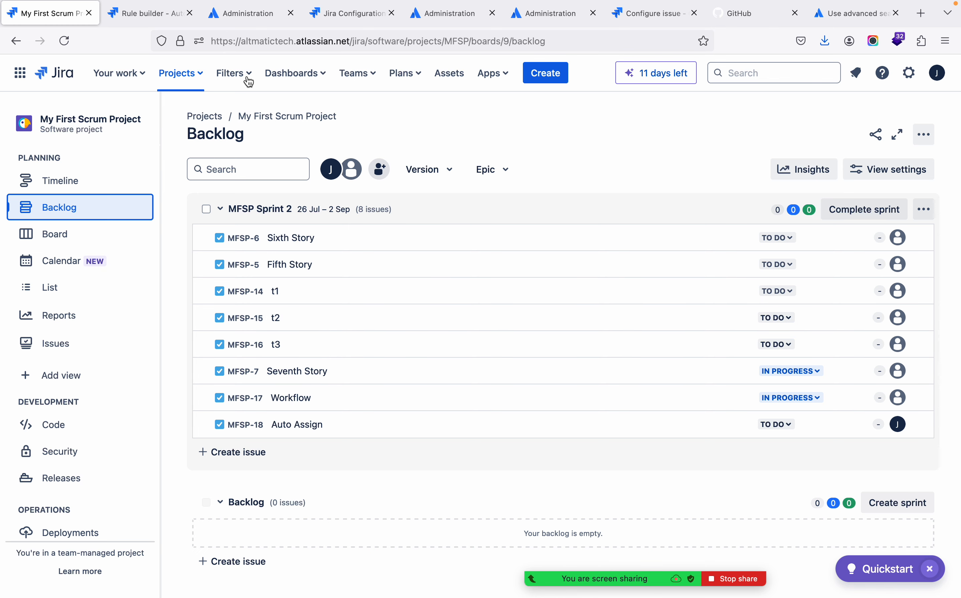
Check the parent-completed automation rule and review the Fifth Story's child issues in the backlog
click(146, 15)
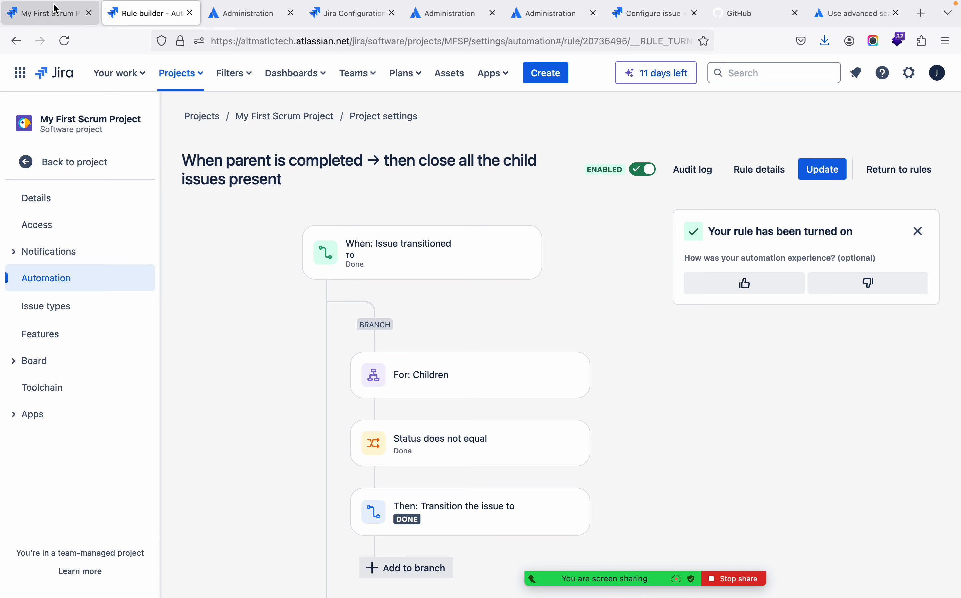
click(62, 16)
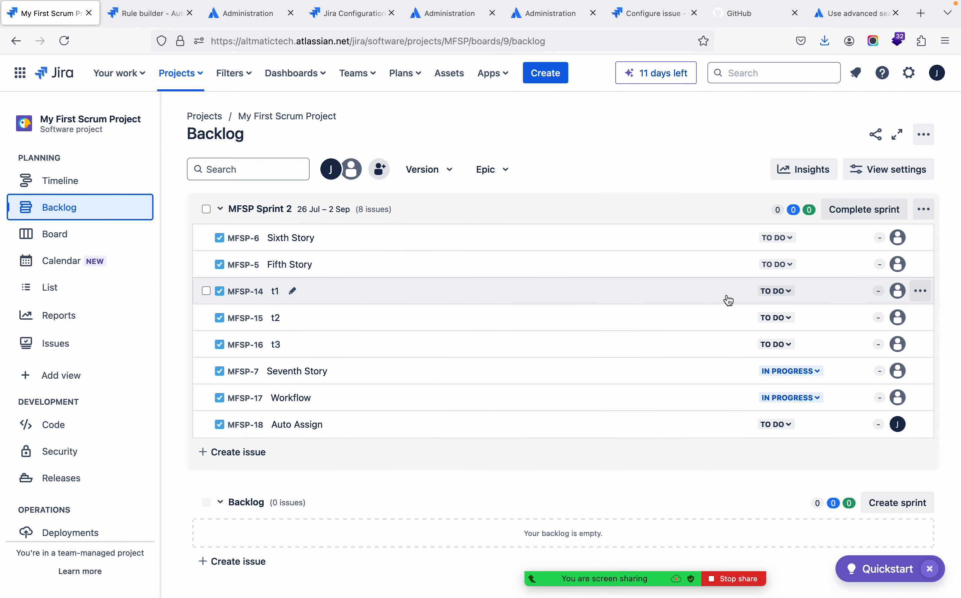
click(699, 268)
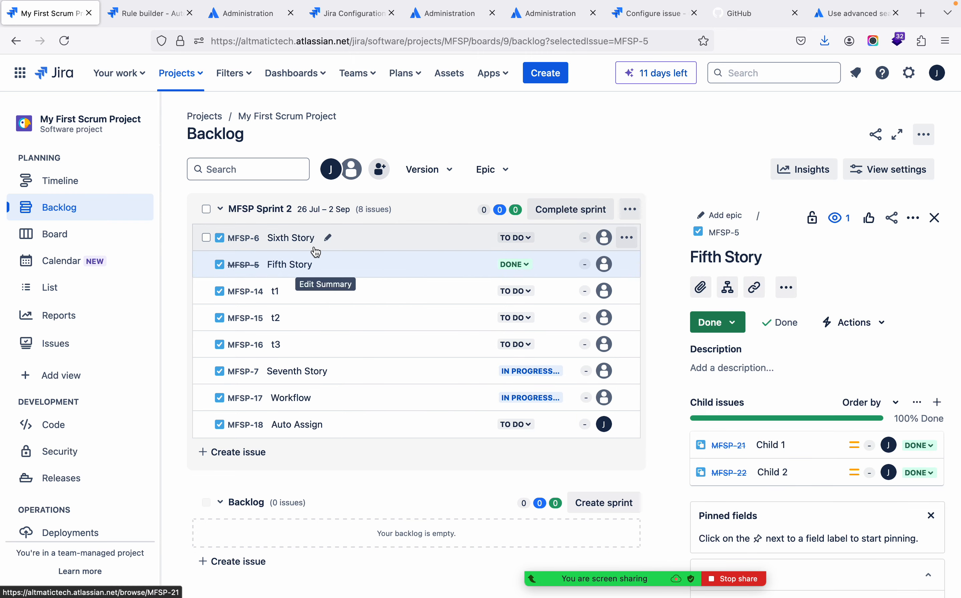
Add three subtasks named Child1, Child2 and Child3 to issue t1 in MFSP Sprint 2
click(379, 299)
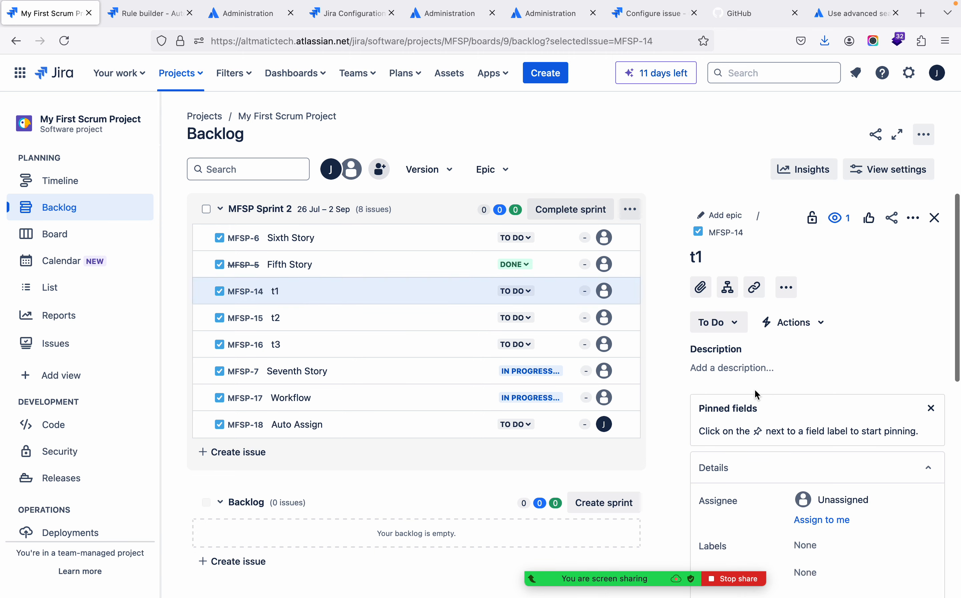
click(727, 288)
text(Child1)
key(Return)
text(Child2)
key(Return)
text(C)
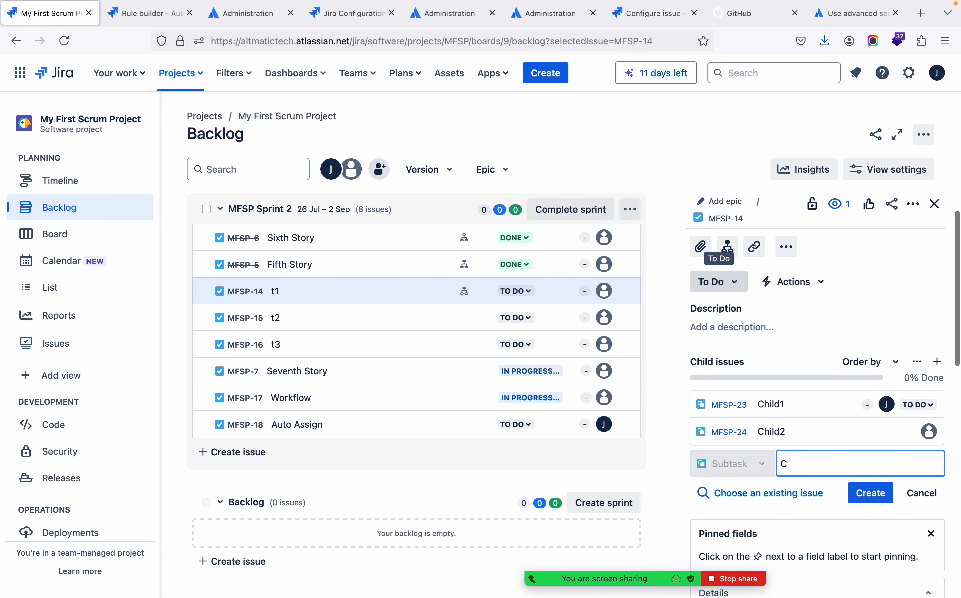
text(hild3)
key(Return)
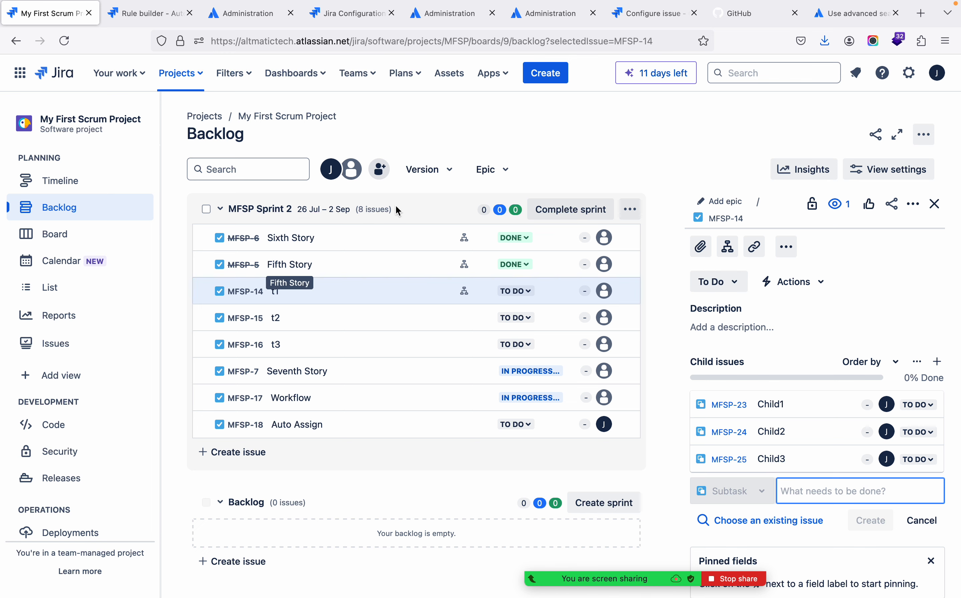
Set the status of t1 to Done and reload its details to check the status of its child issues
click(529, 292)
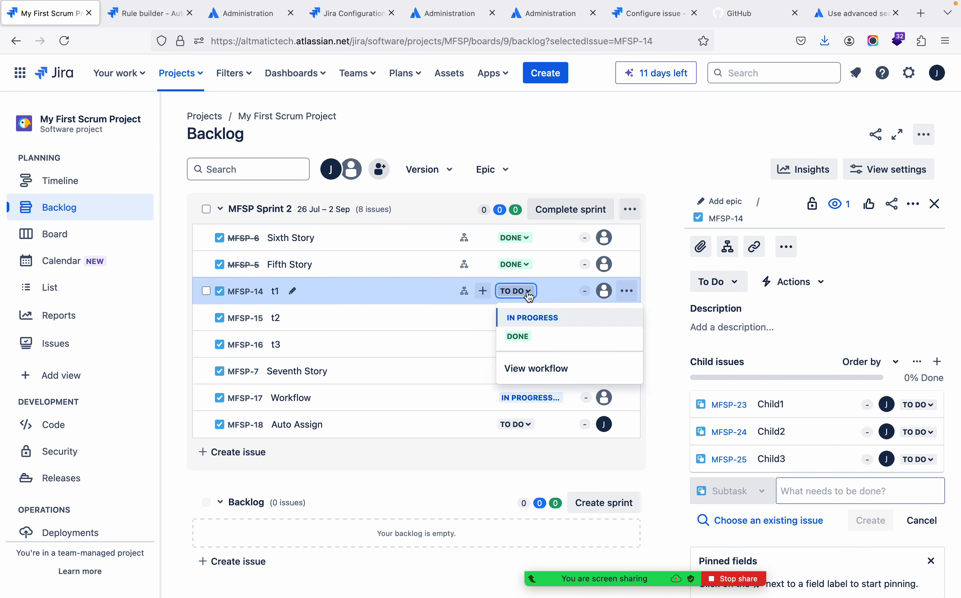
click(519, 337)
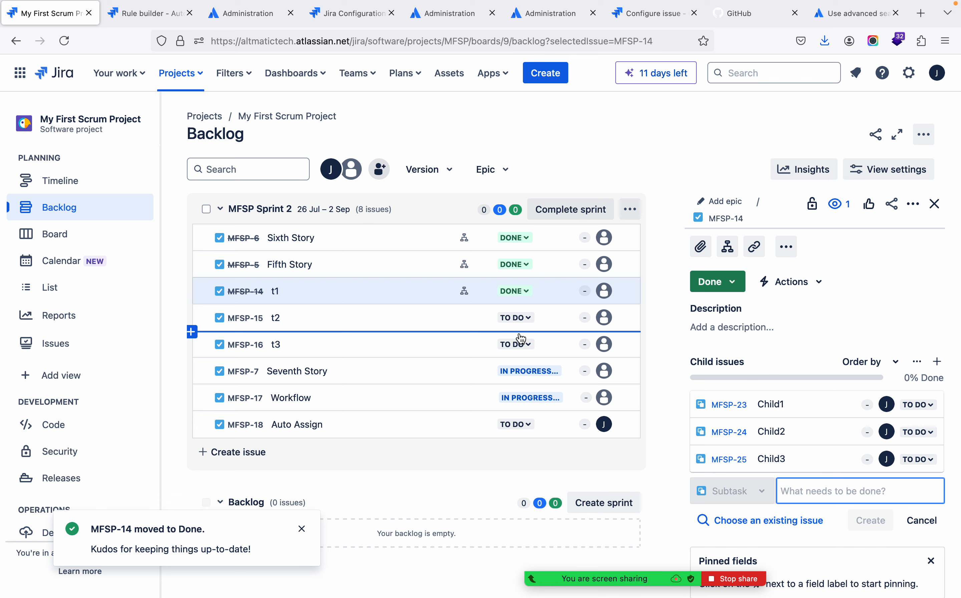
click(889, 295)
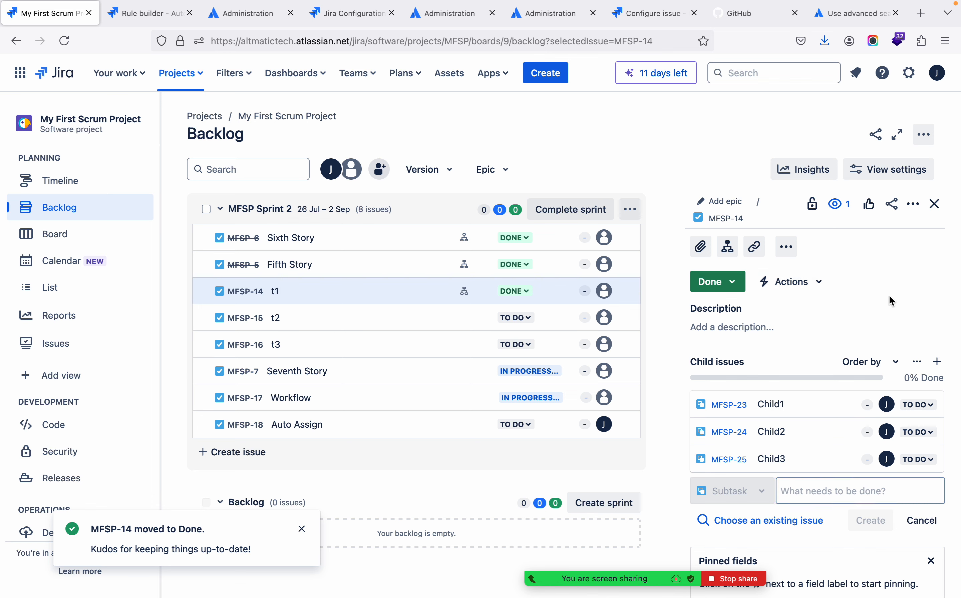
click(419, 270)
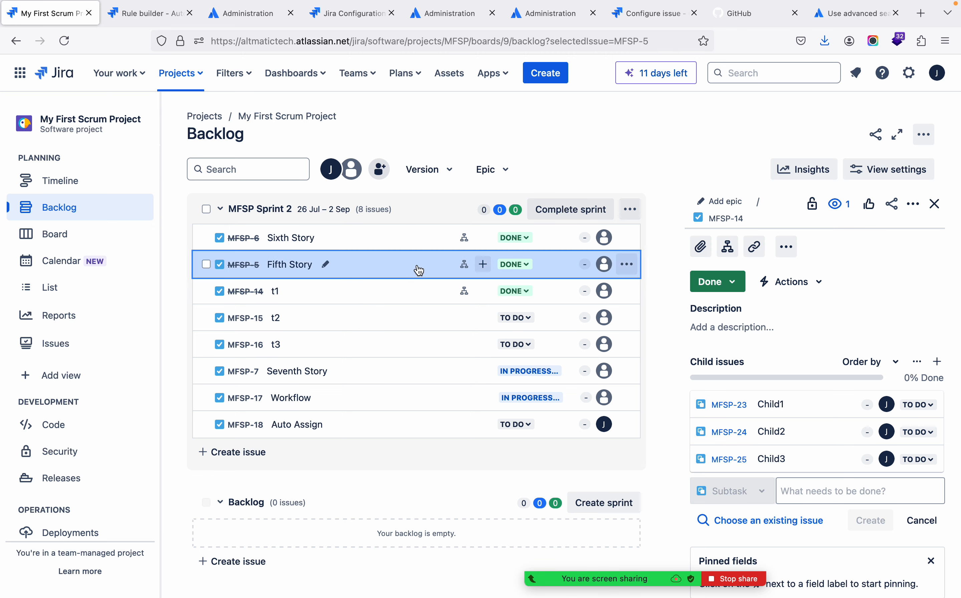
click(421, 291)
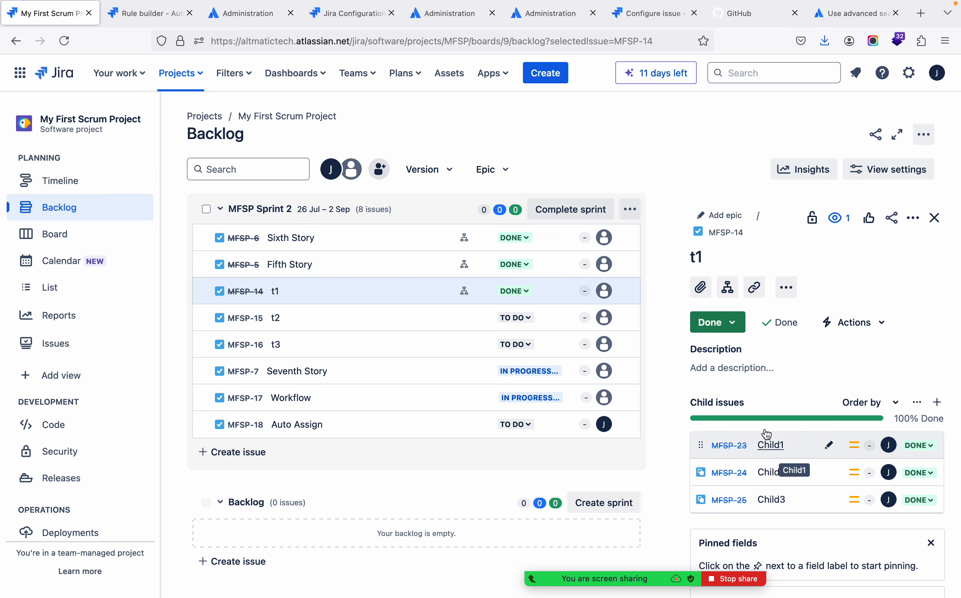
Set the status of the Auto Assign, Workflow and Seventh Story issues to Done
click(524, 428)
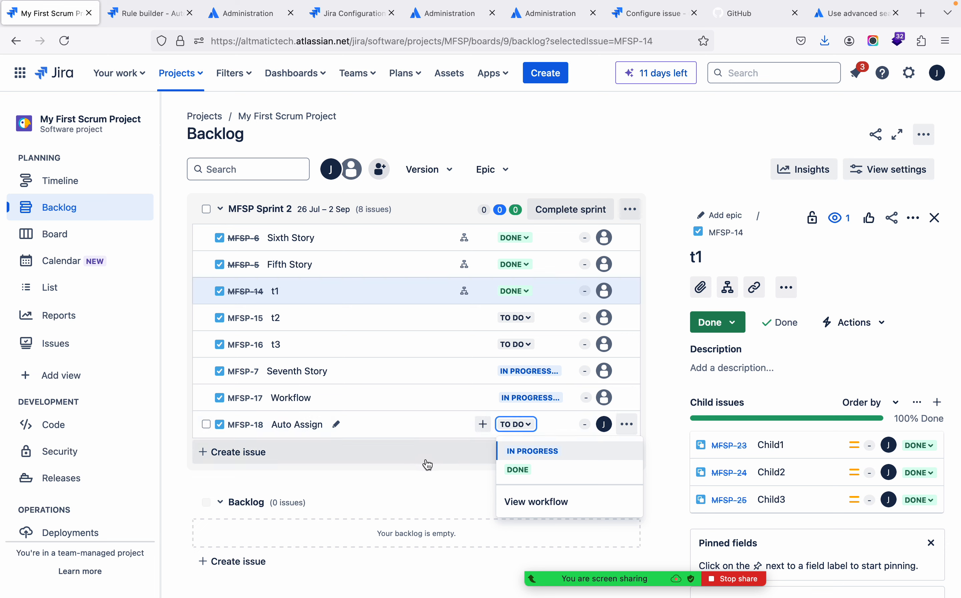
click(440, 475)
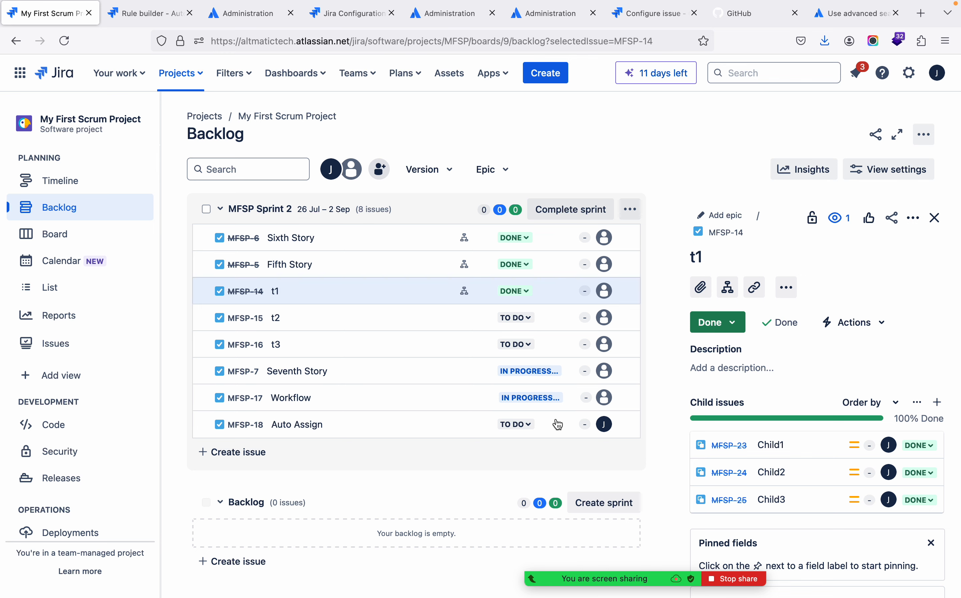
click(532, 423)
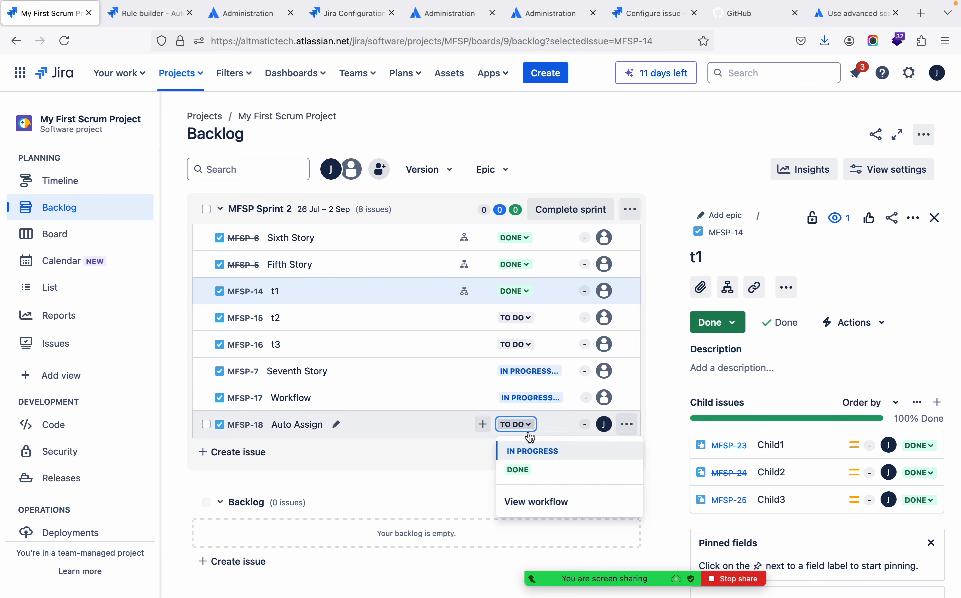
click(515, 470)
click(529, 397)
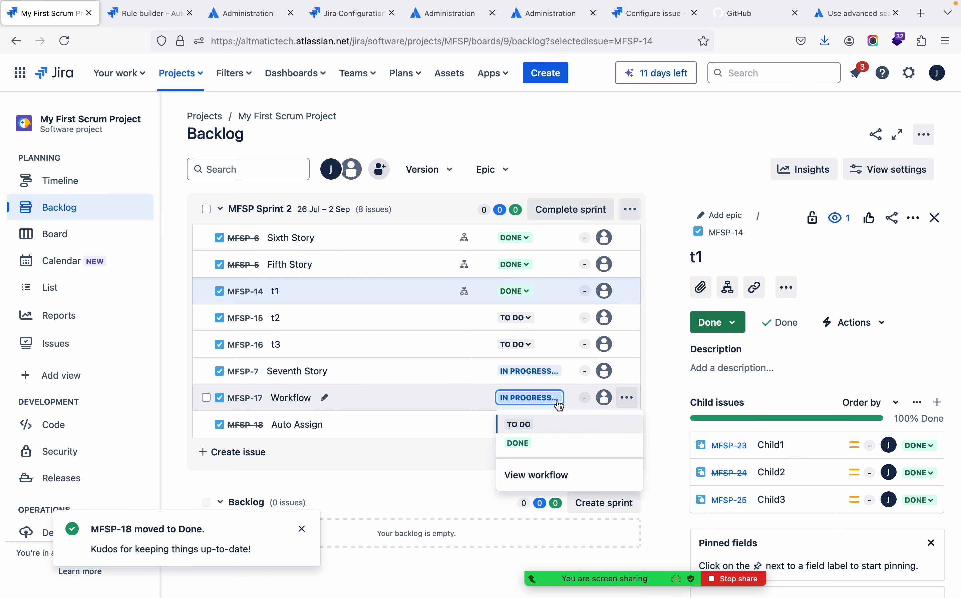
click(518, 444)
click(530, 371)
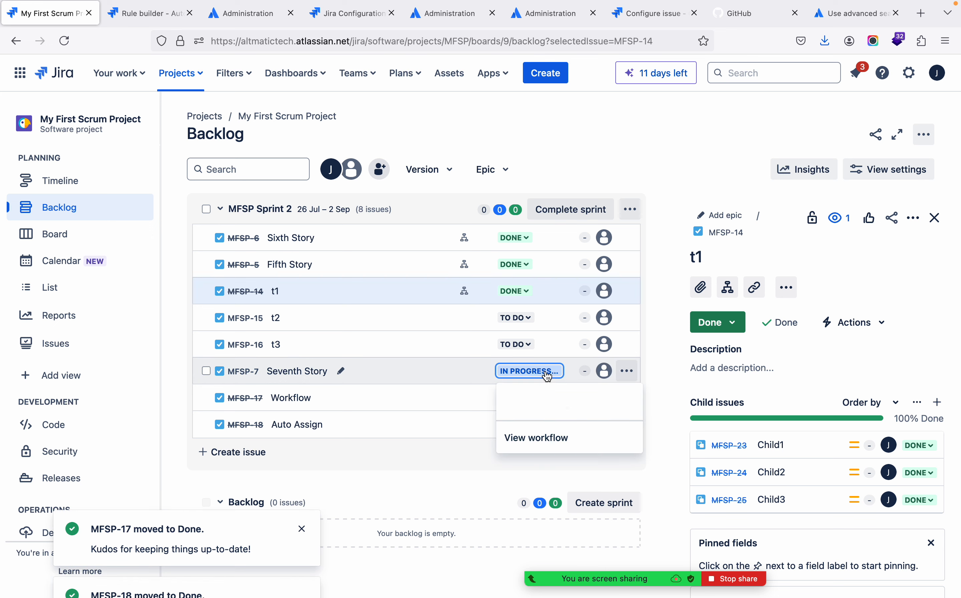
click(526, 416)
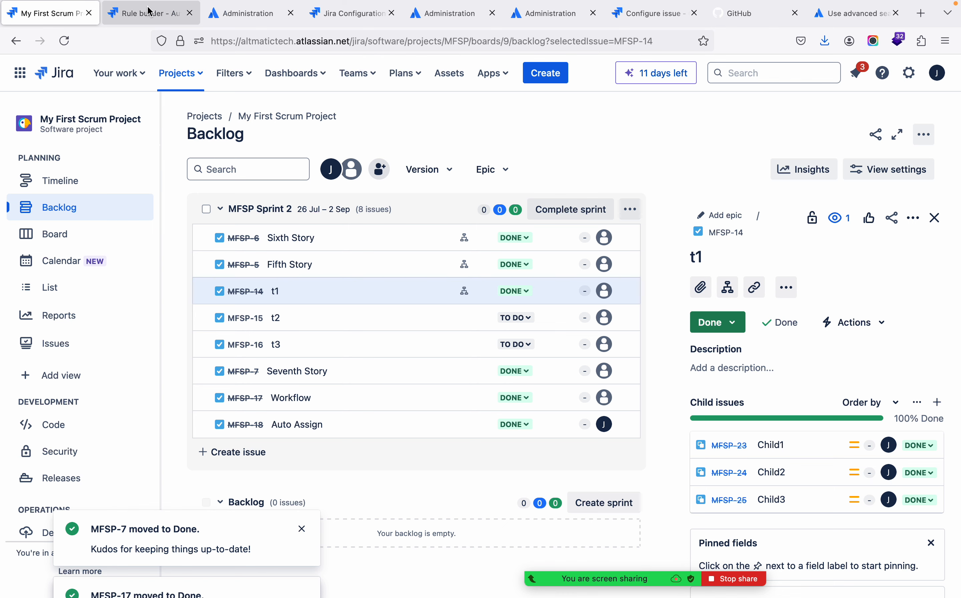
Return to the project's automation rules list and disable both the parent-completed and the child-issues-completed rules
click(149, 13)
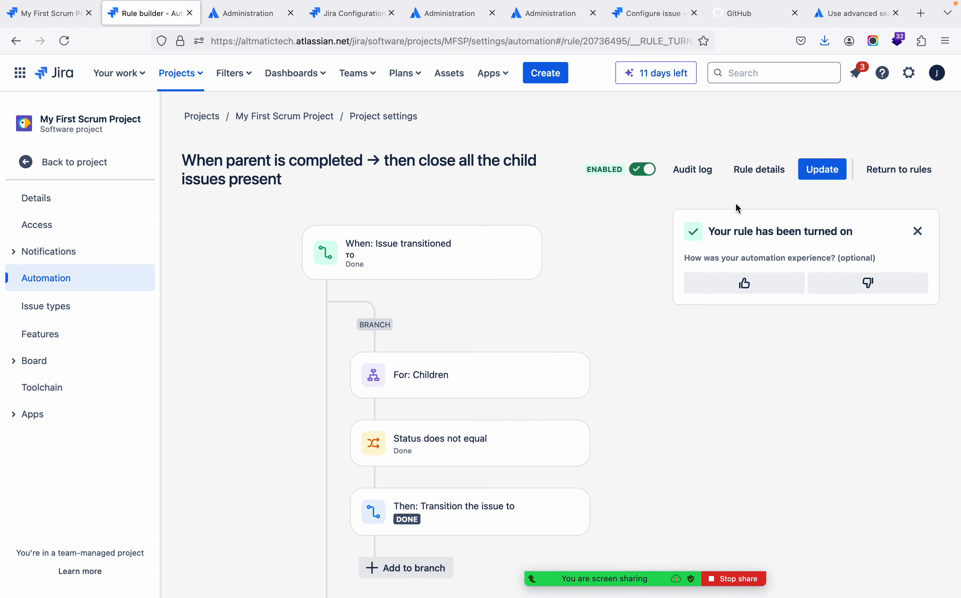
click(818, 177)
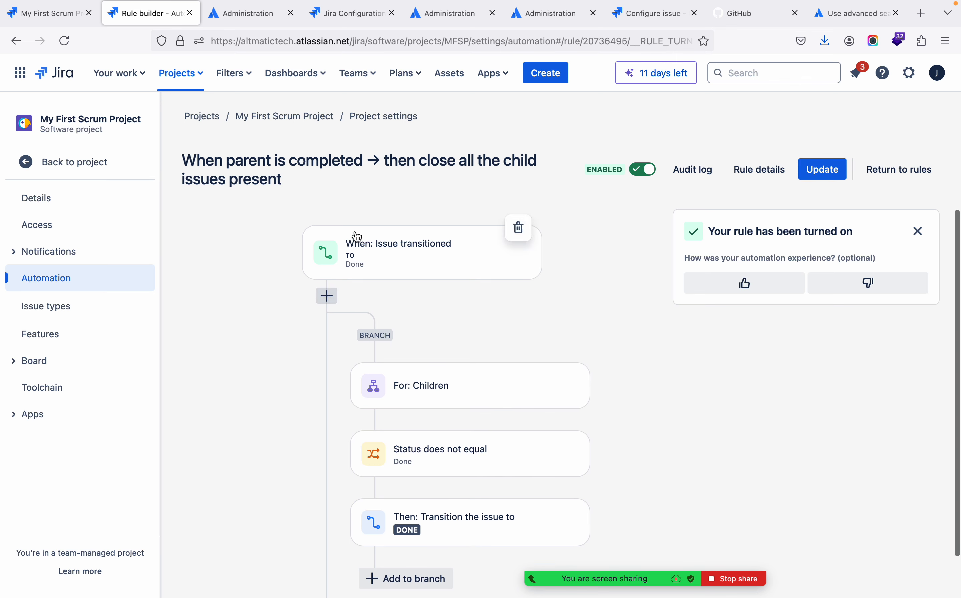
click(893, 171)
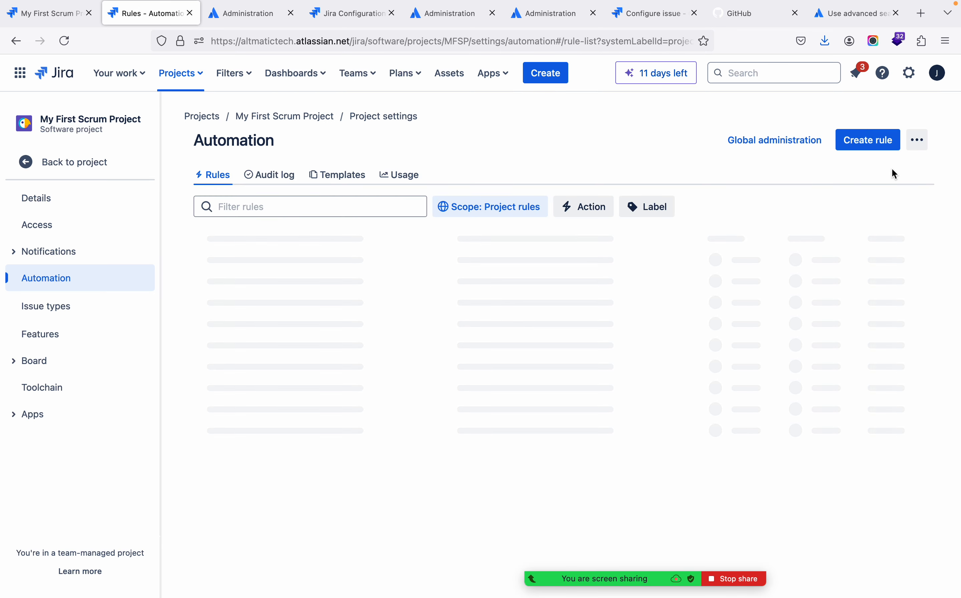
click(875, 296)
click(872, 263)
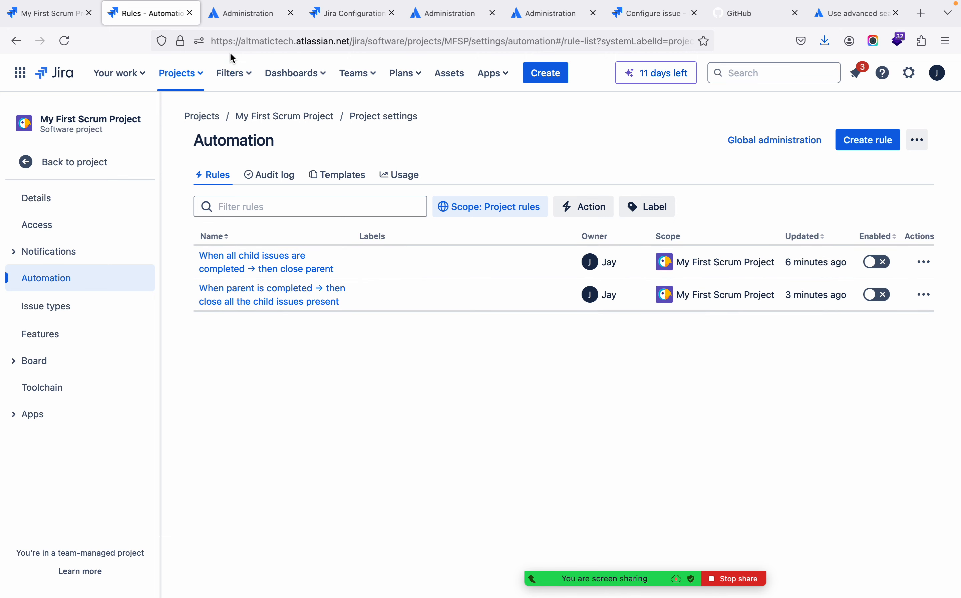
Set the status of issue t3 to Done in the project backlog
click(48, 13)
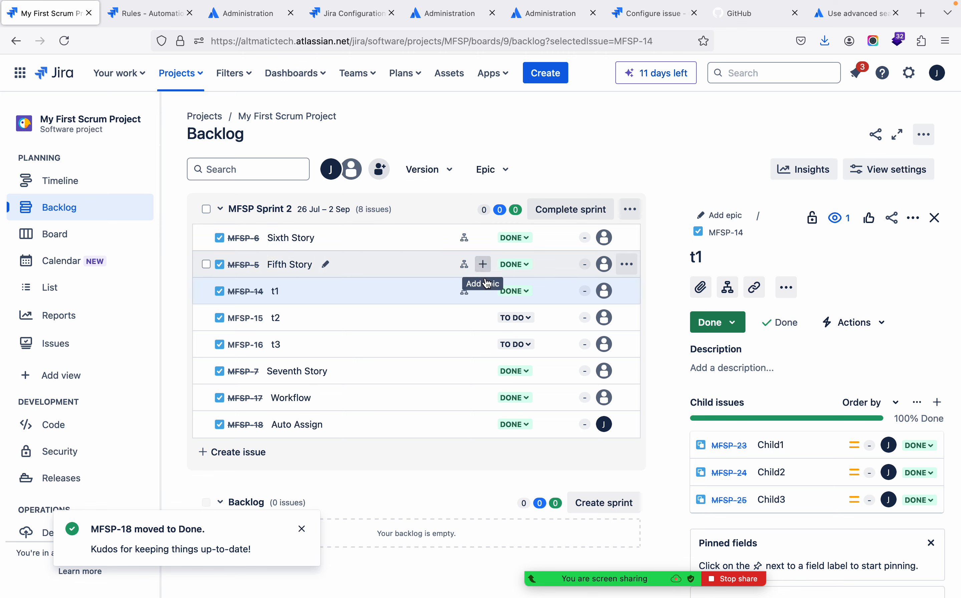
click(401, 347)
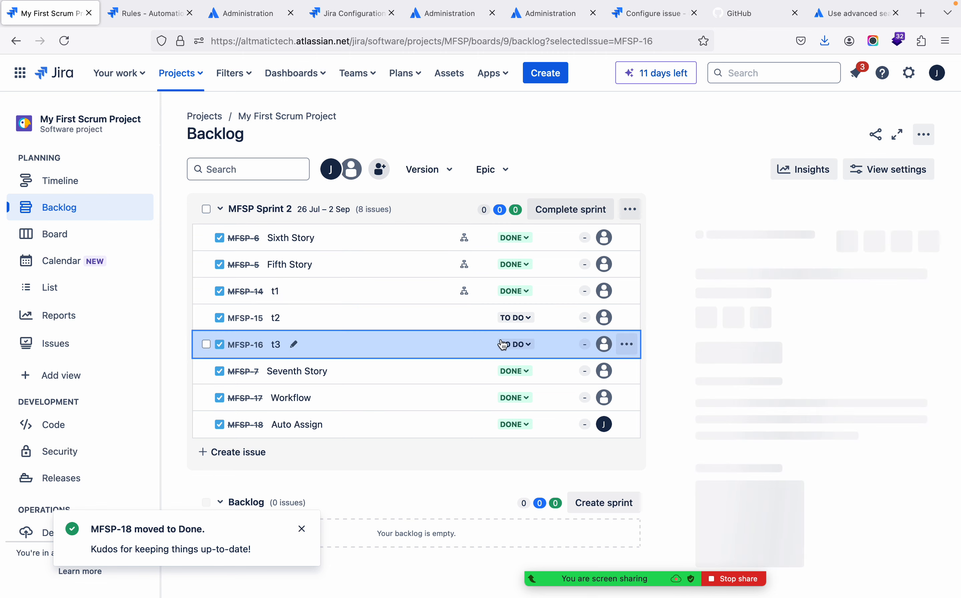
click(529, 350)
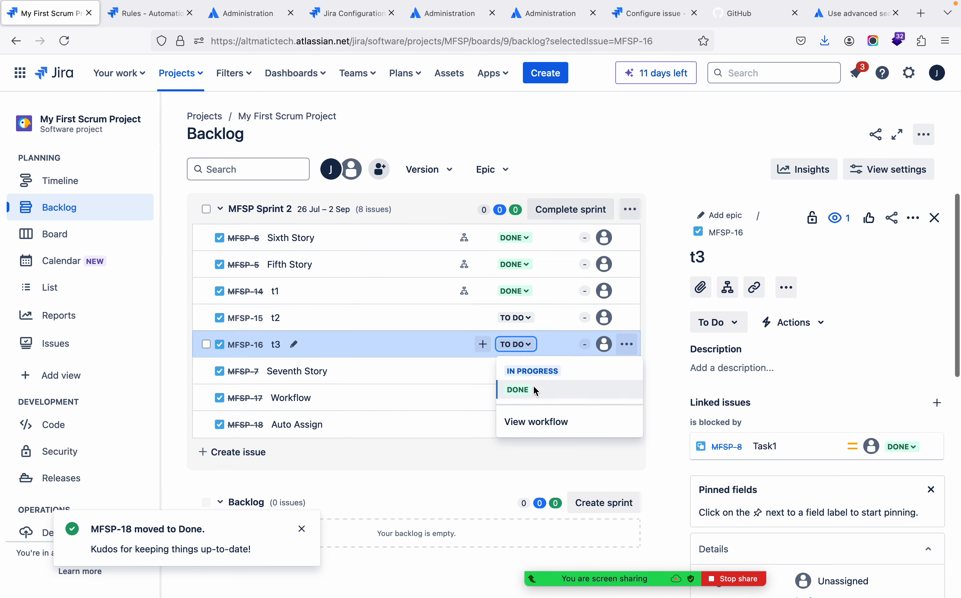
click(534, 388)
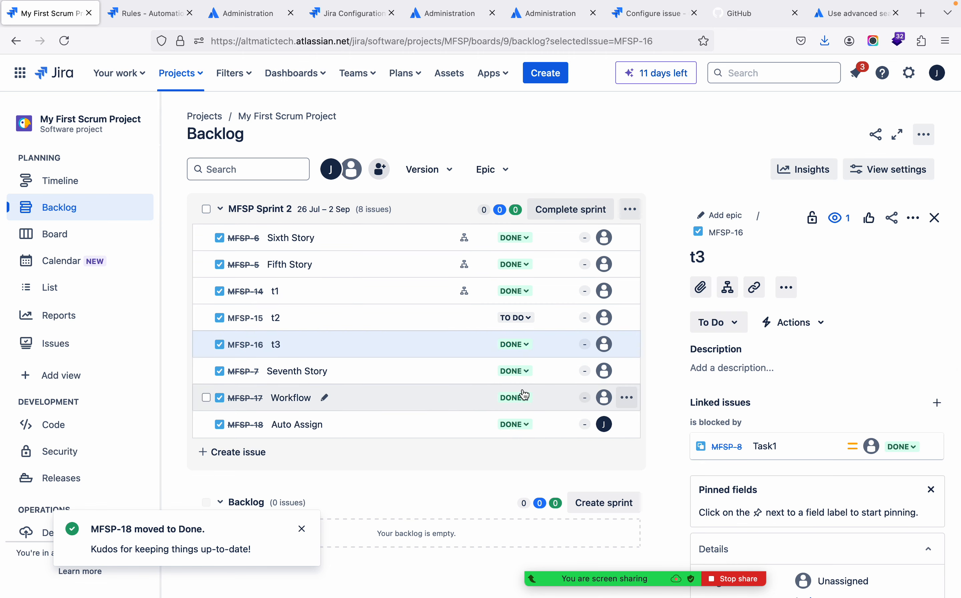
Add a subtask named Child1 to issue t2
click(440, 319)
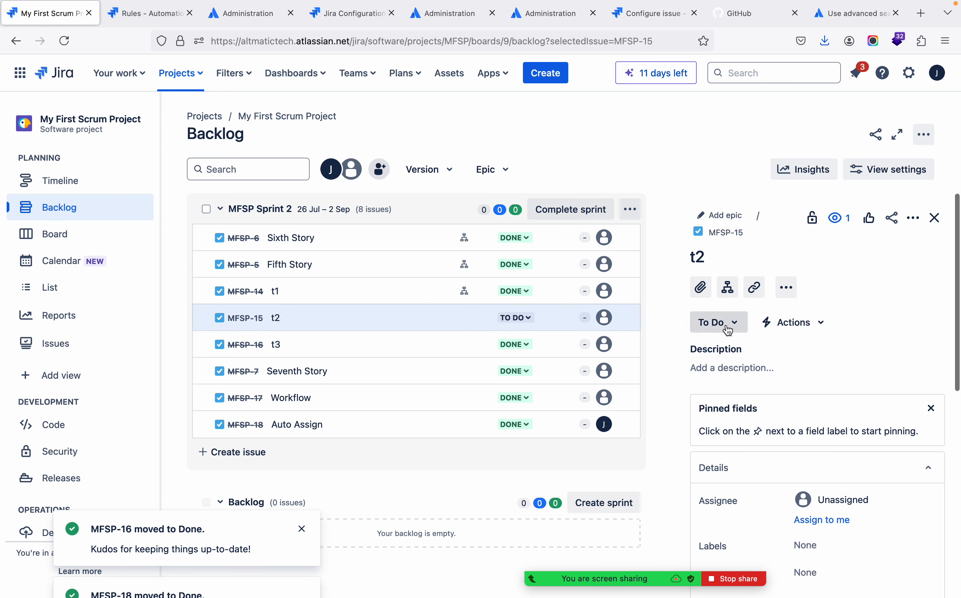
click(727, 287)
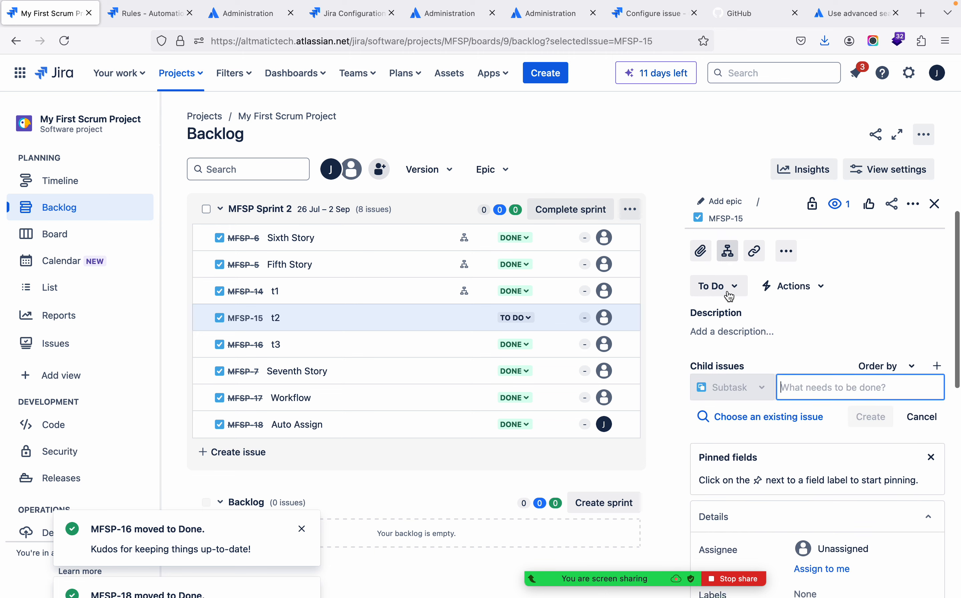
text(Chil)
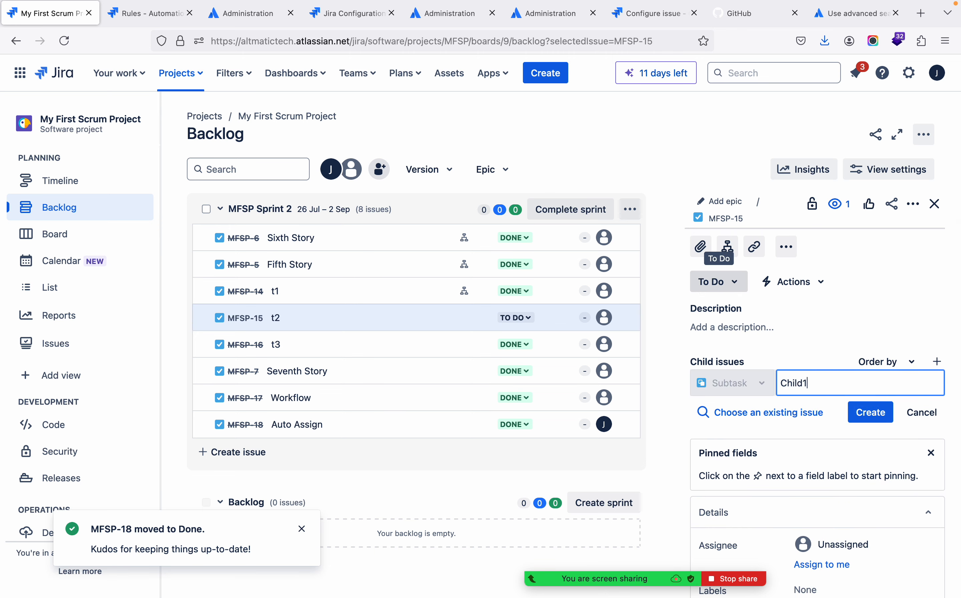
text(d1)
key(Return)
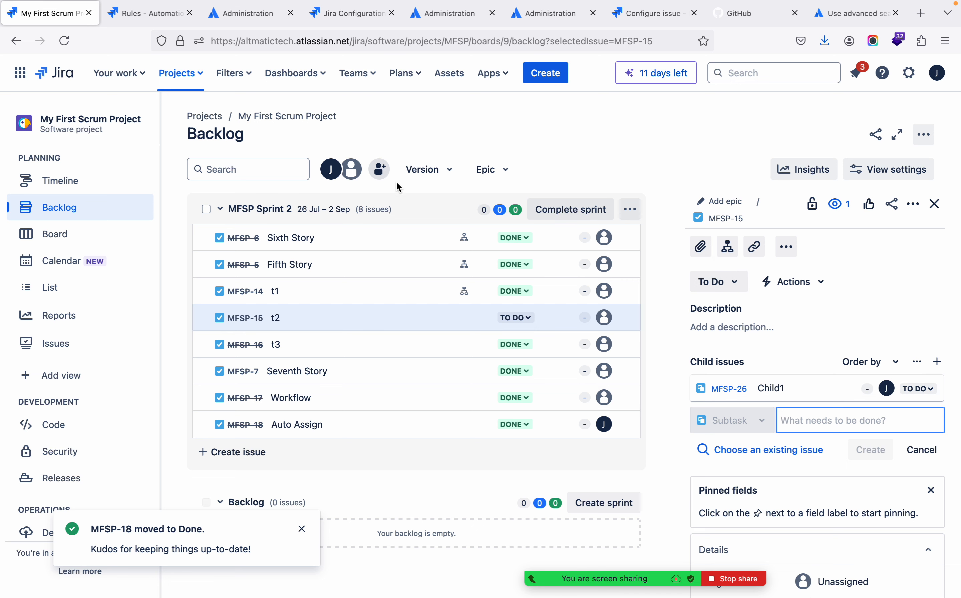
Set the status of issue t2 to Done and try to complete MFSP Sprint 2
click(523, 321)
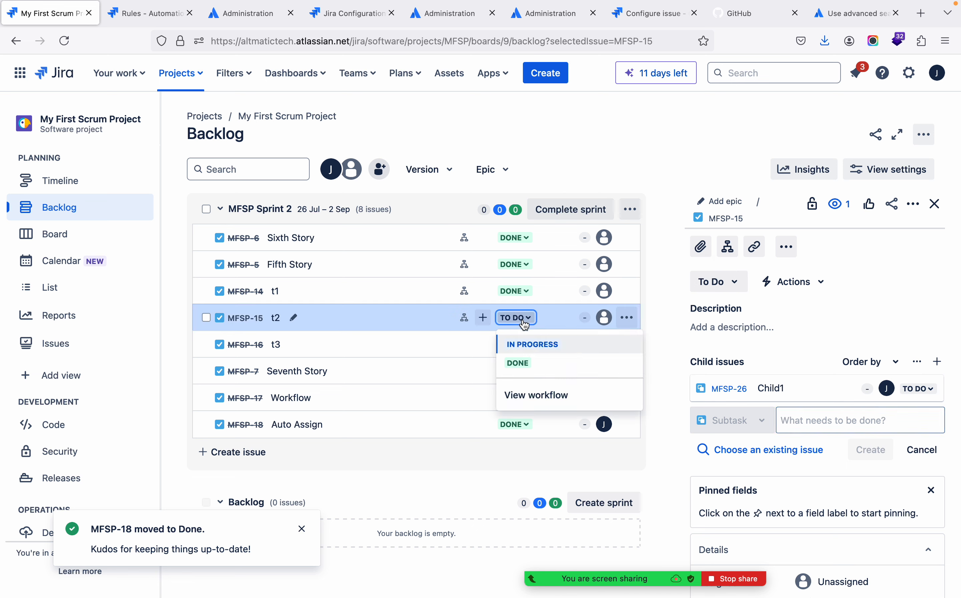
click(519, 364)
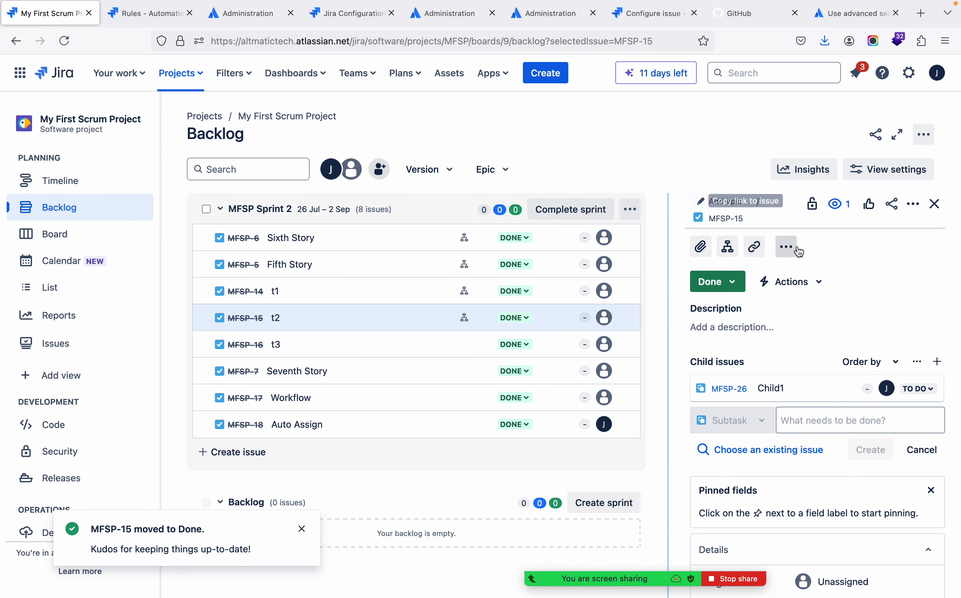
click(569, 210)
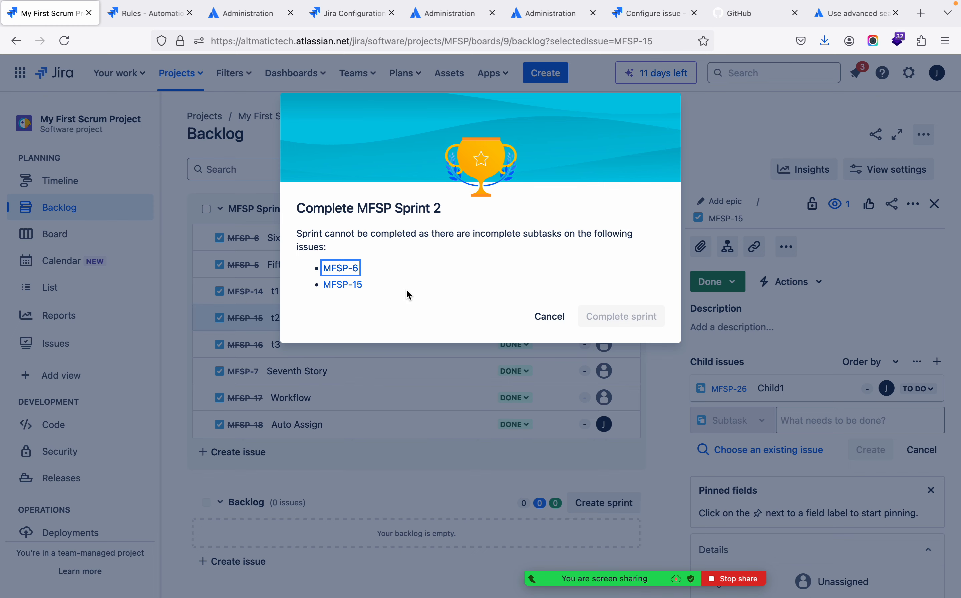
click(548, 321)
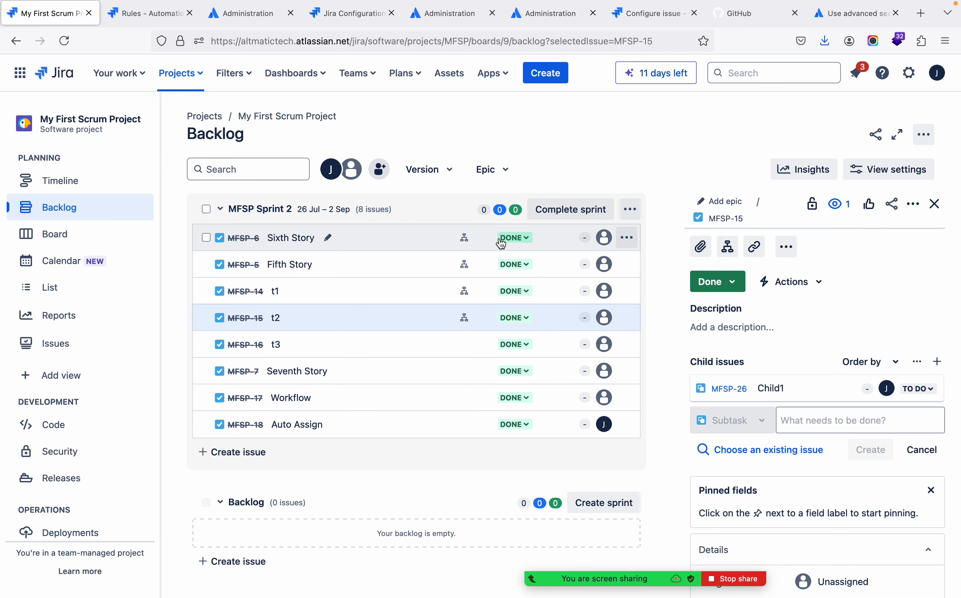
Set Child Task1 and Child Task2 of Sixth Story to Done and try again to complete MFSP Sprint 2
click(409, 318)
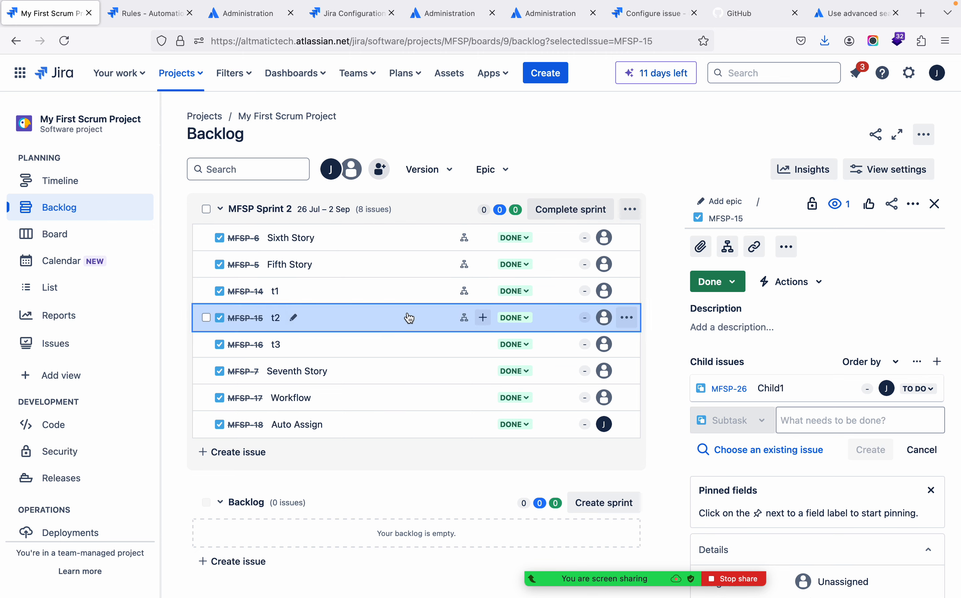
click(402, 240)
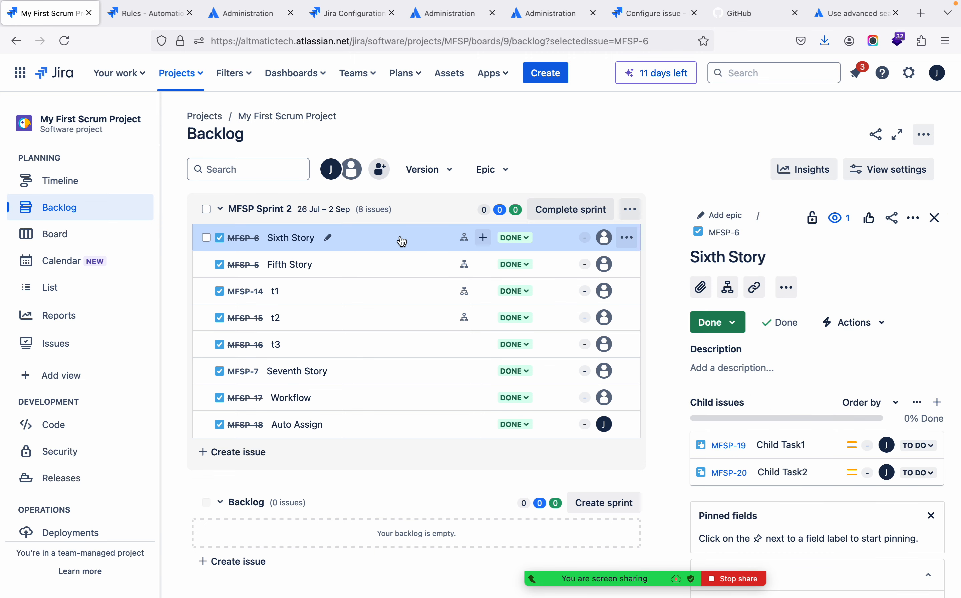
click(936, 452)
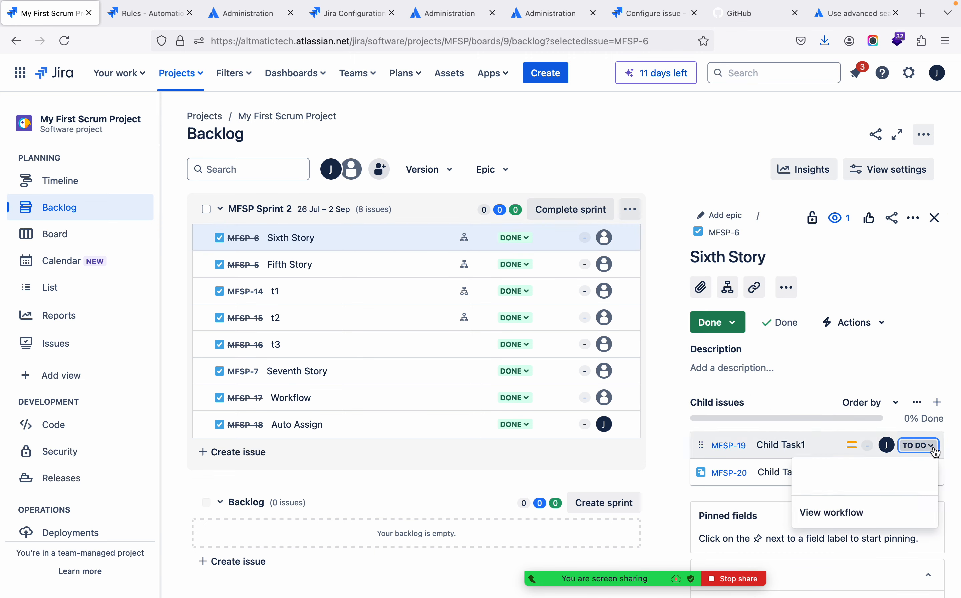
click(819, 492)
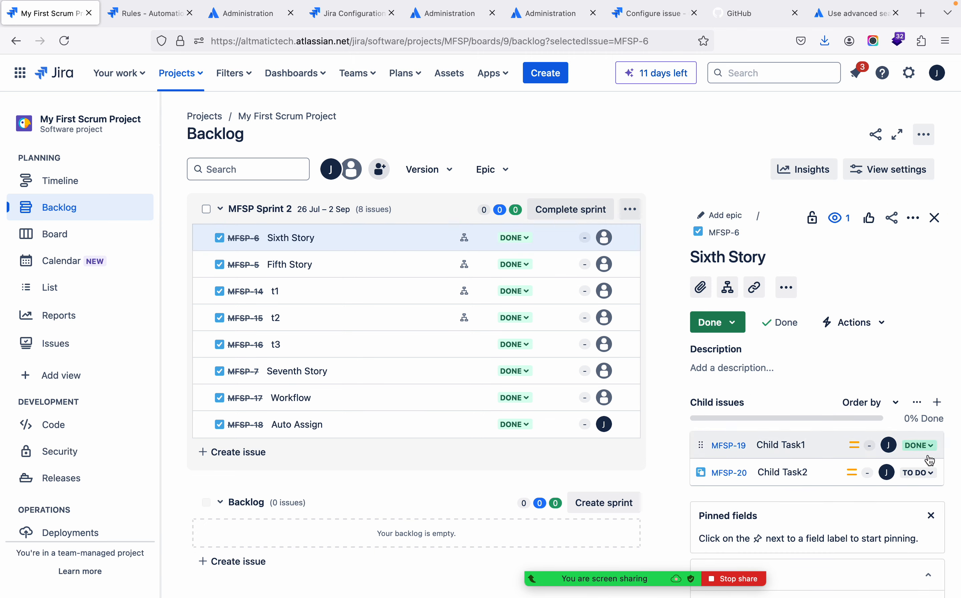
click(938, 475)
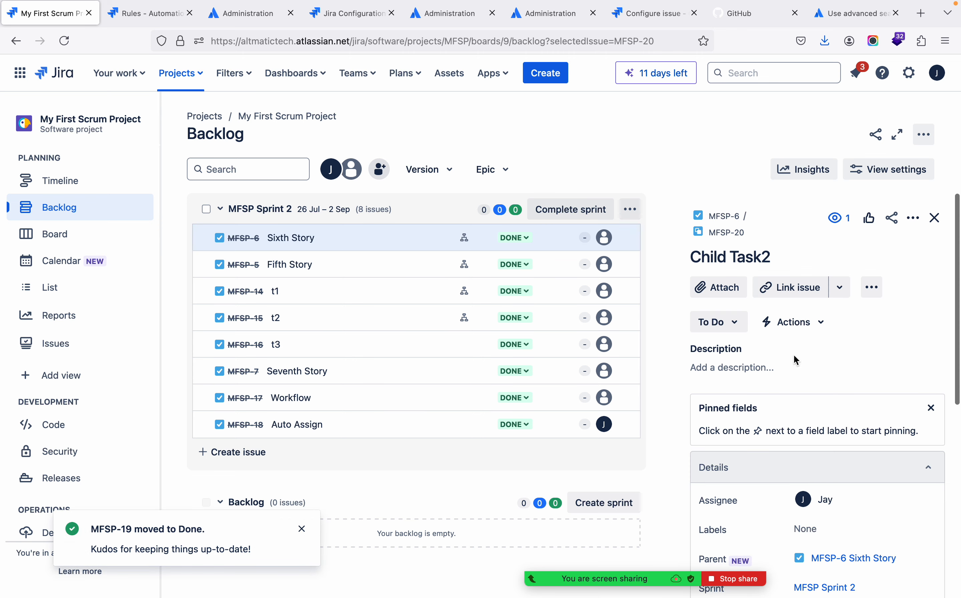
click(310, 237)
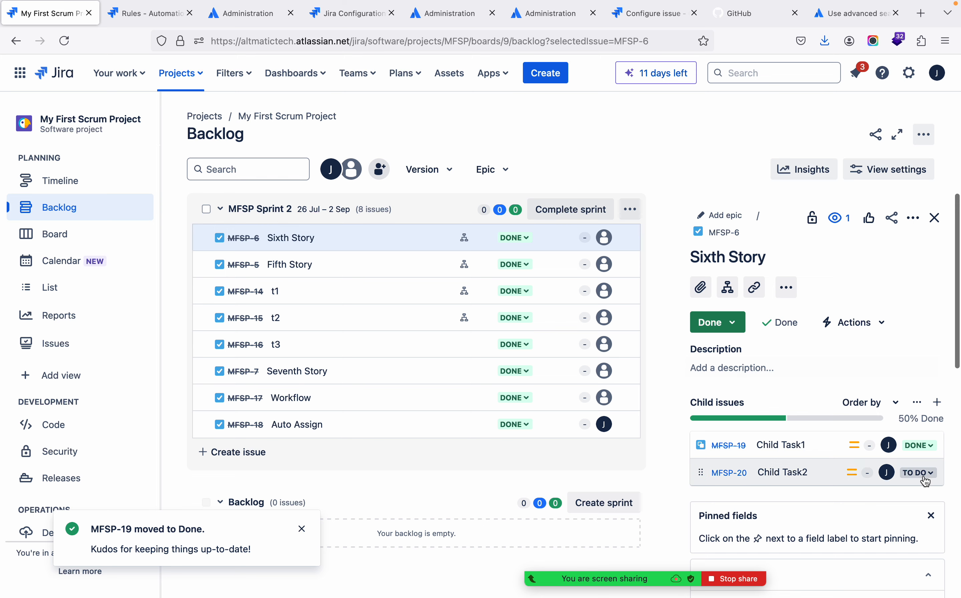
click(924, 473)
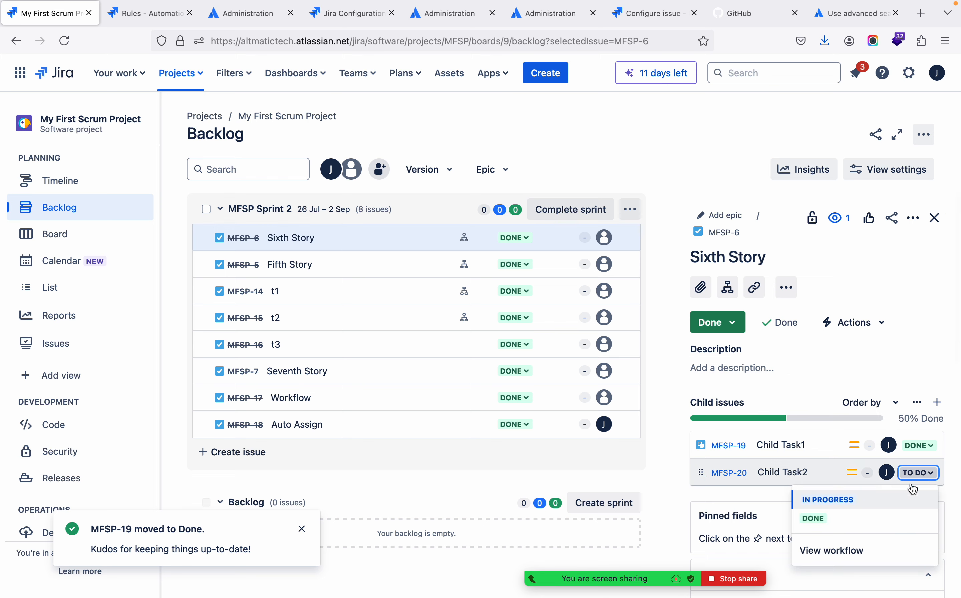
click(825, 522)
click(558, 209)
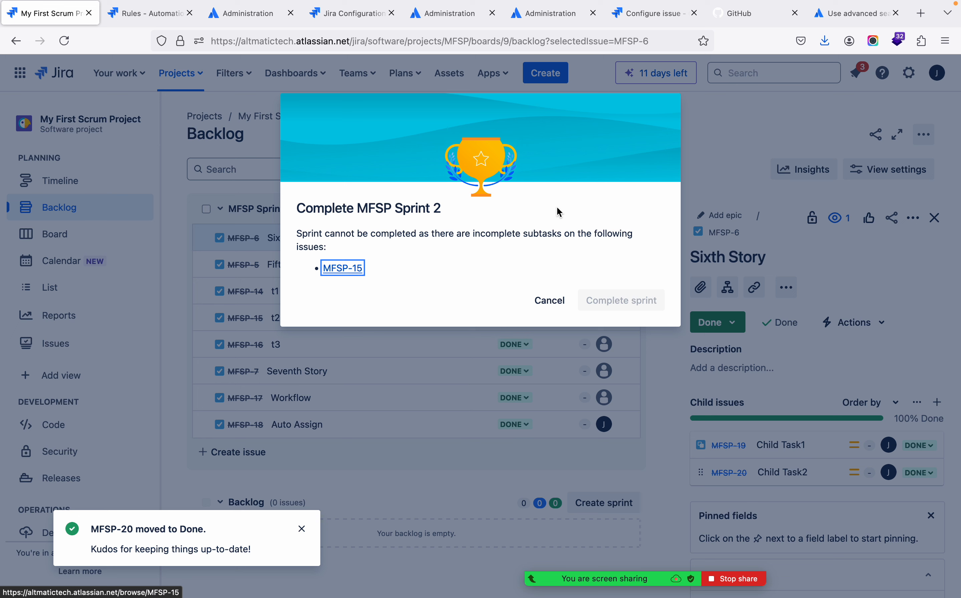
Examine the automation template library for the project, from Manage completed tasks through the Security templates
click(151, 13)
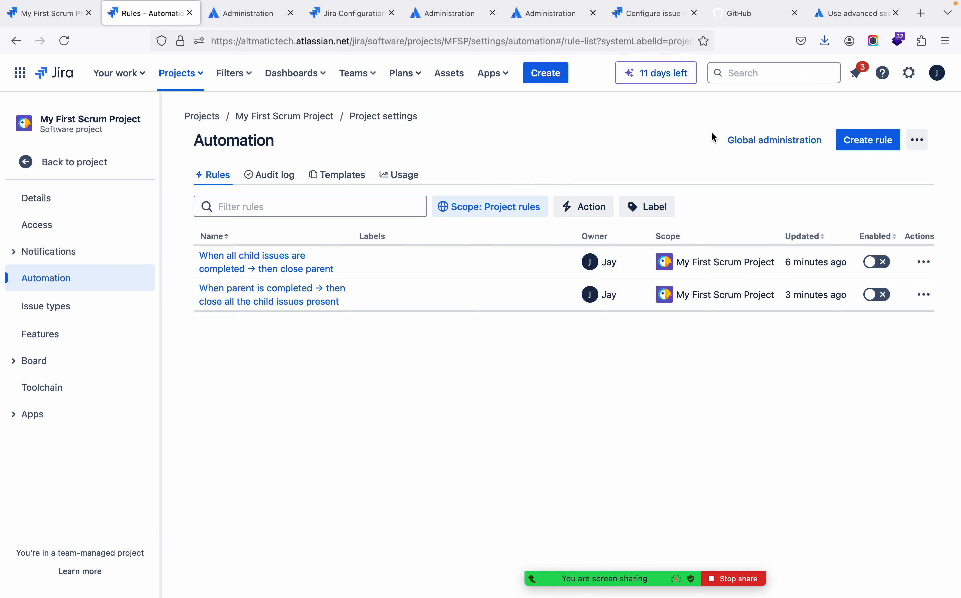
click(336, 175)
scroll(534, 396, down, 3)
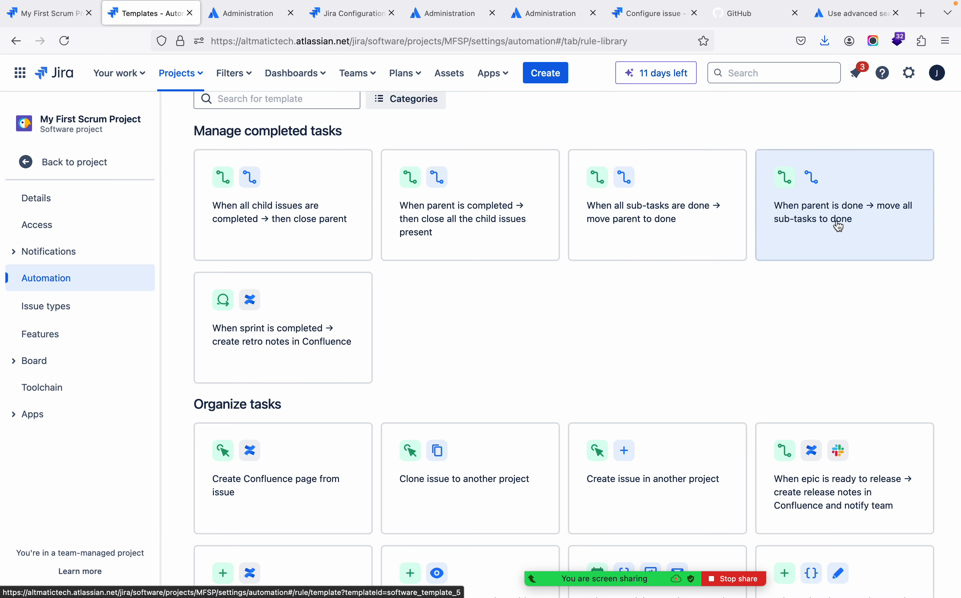
scroll(838, 228, down, 3)
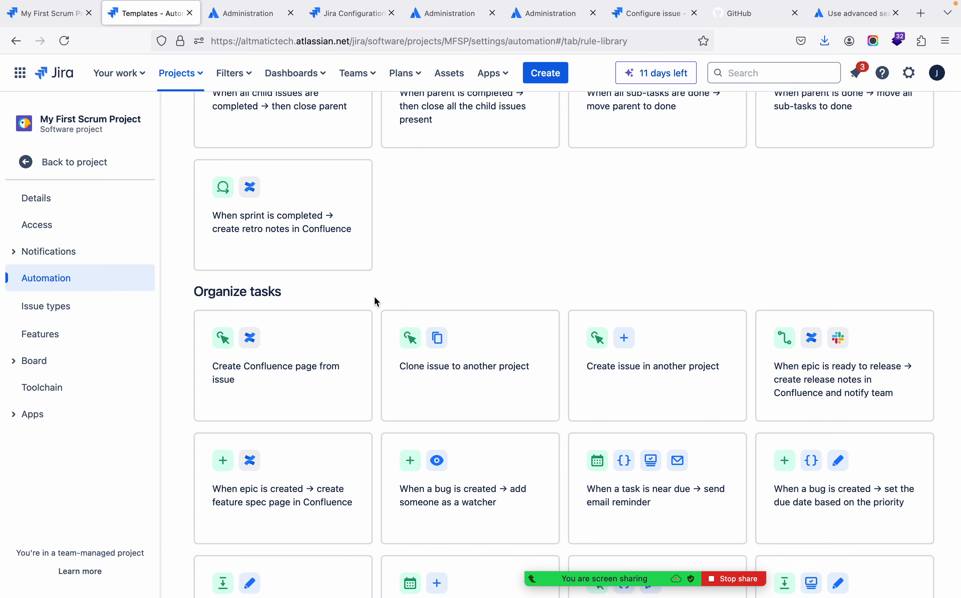
scroll(375, 300, down, 4)
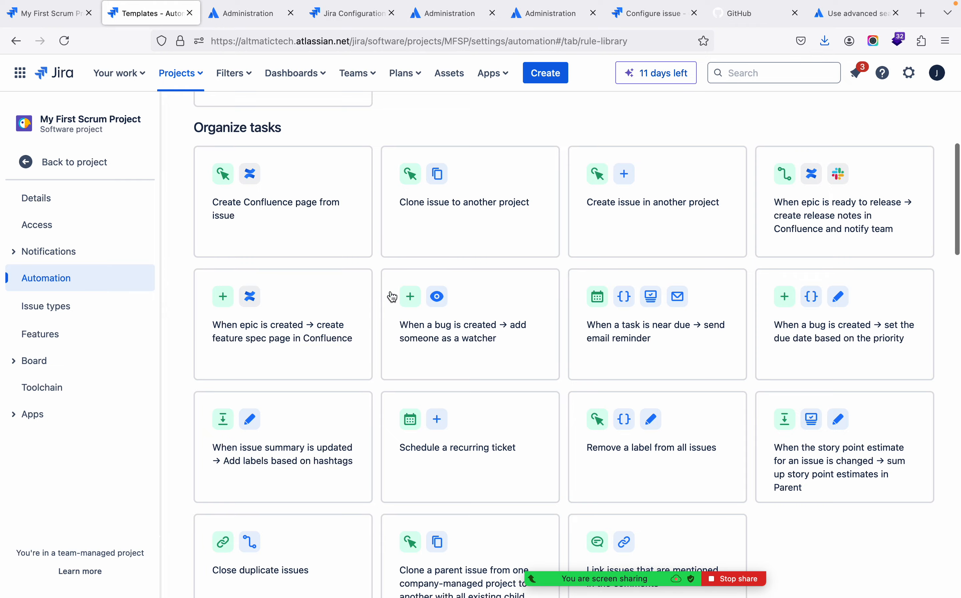
scroll(718, 422, down, 13)
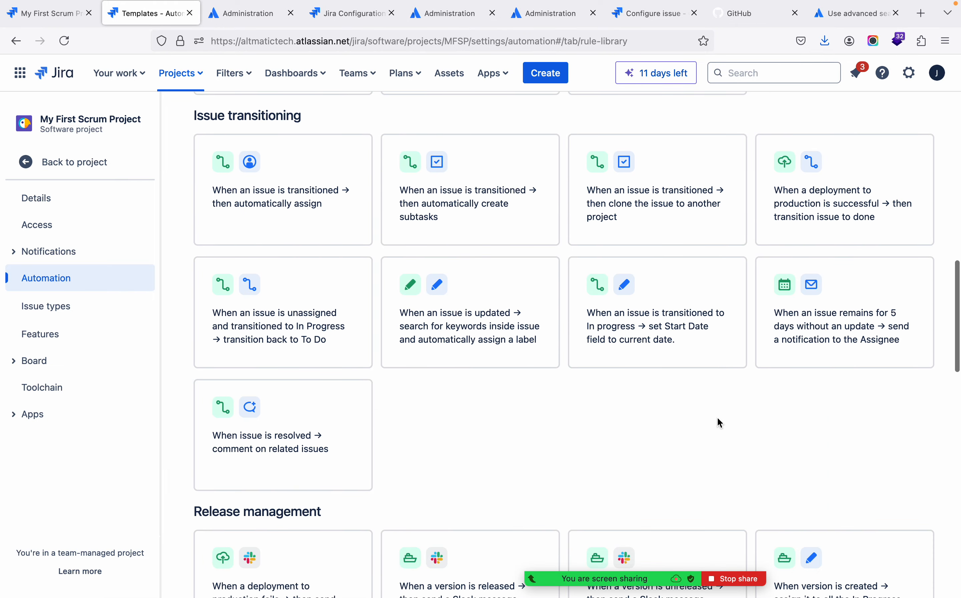
scroll(718, 419, down, 11)
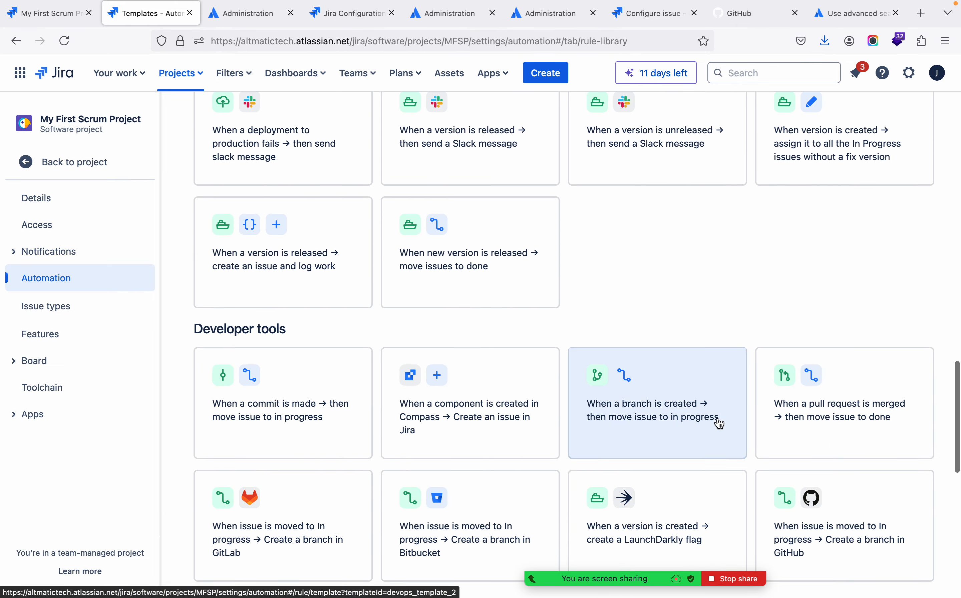
scroll(668, 341, down, 14)
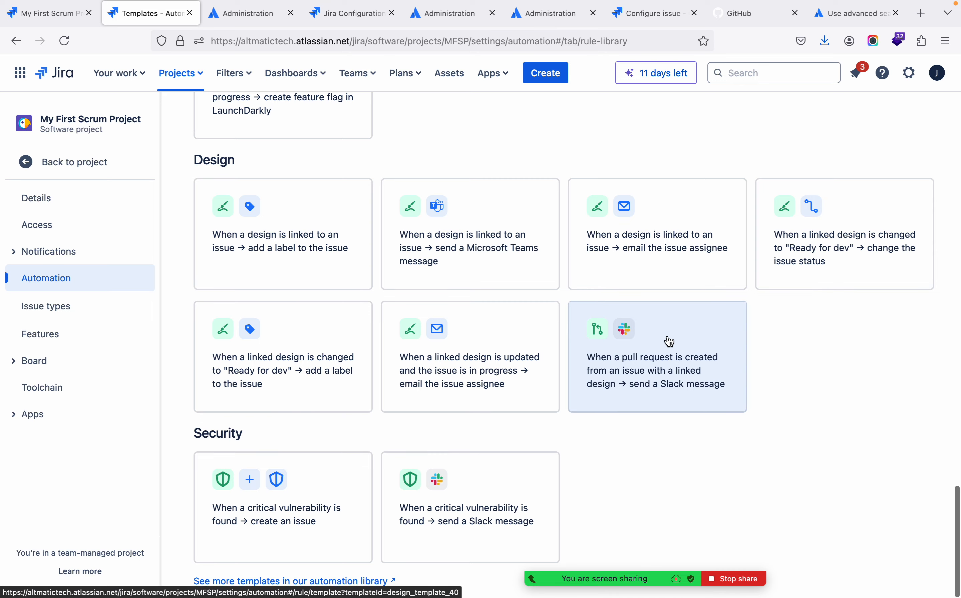
scroll(669, 341, up, 20)
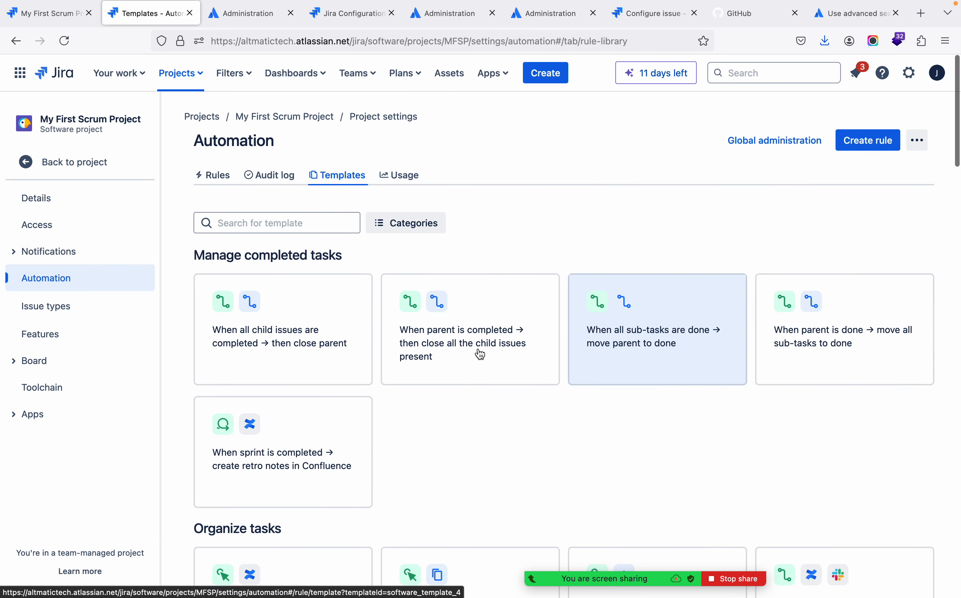
Start a new automation rule from scratch and look through the available triggers
click(857, 145)
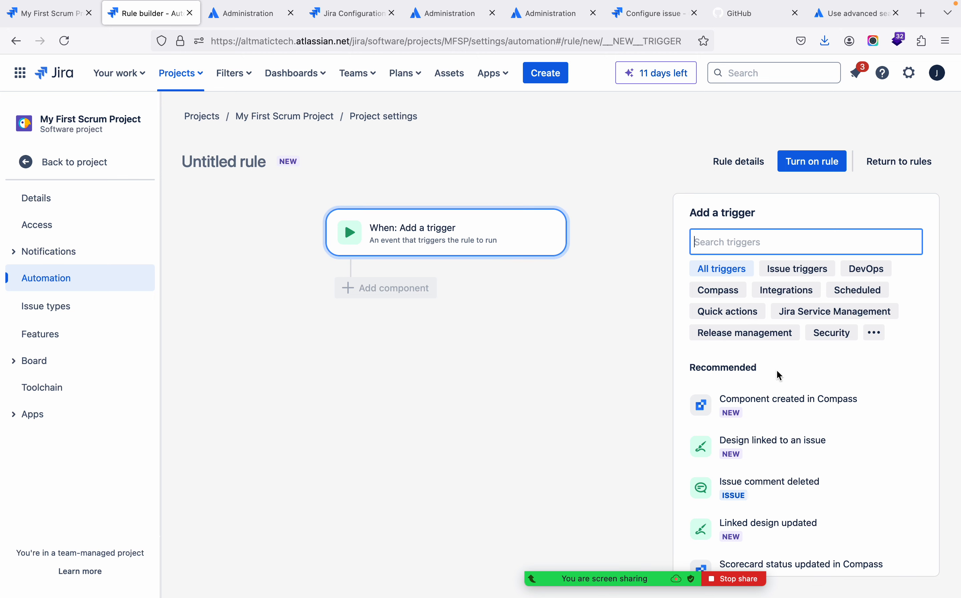
scroll(780, 376, down, 4)
scroll(780, 376, down, 7)
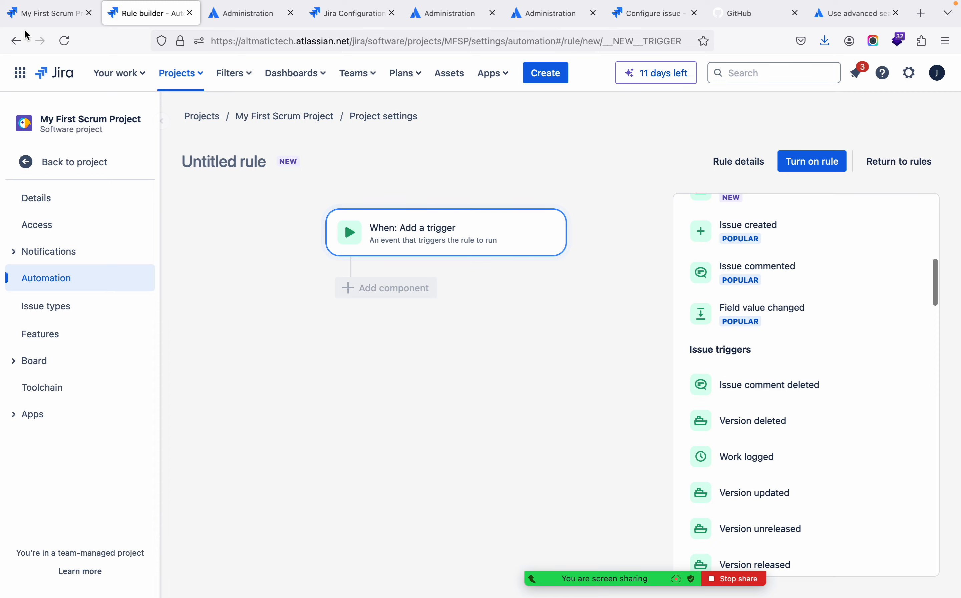
Create a task named "Story new" in MFSP Sprint 2 of the project backlog
click(60, 12)
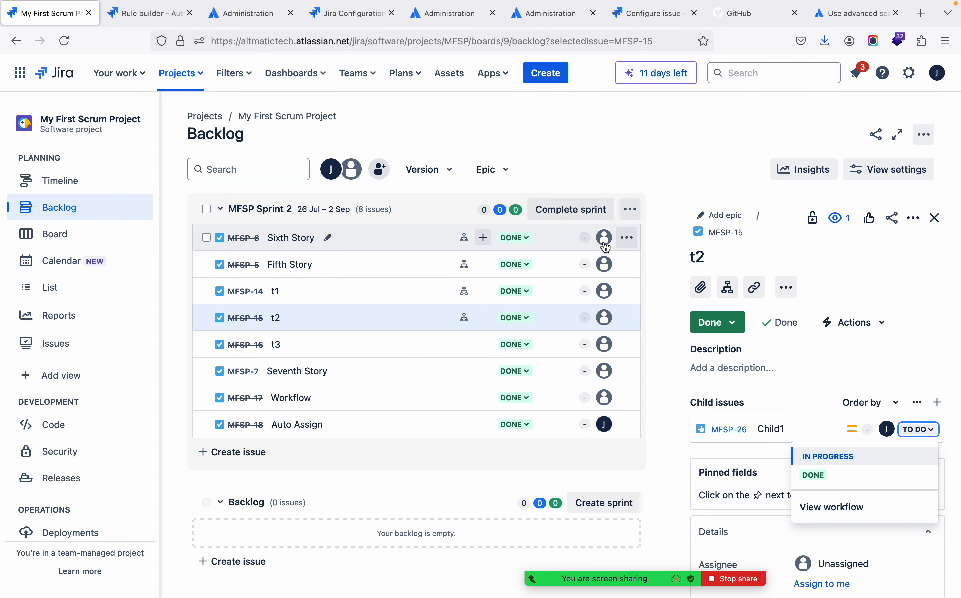
click(237, 453)
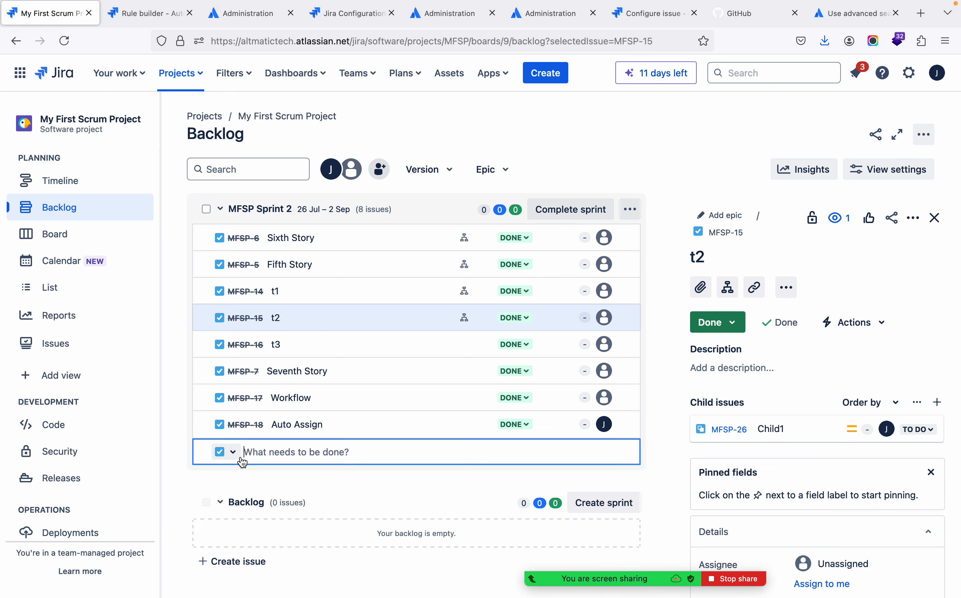
text(Story)
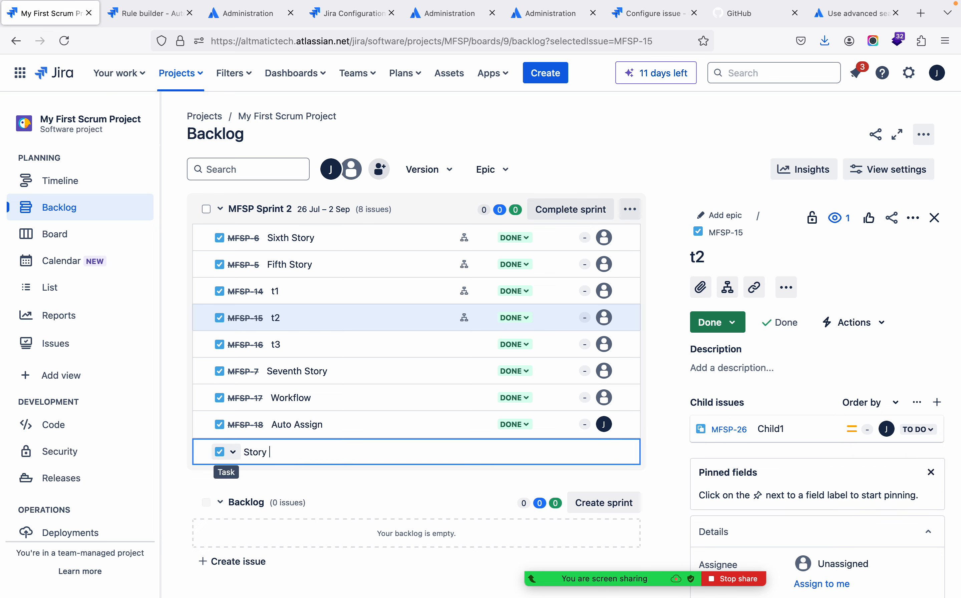
text( new)
key(Return)
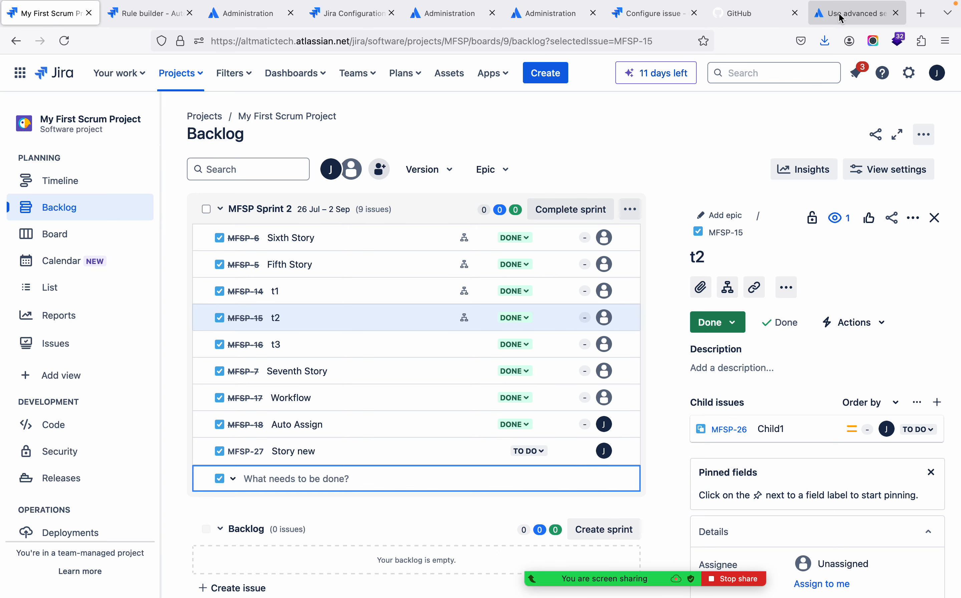
Return to the untitled automation rule and set its trigger to Sprint created for the MFSP board
click(154, 21)
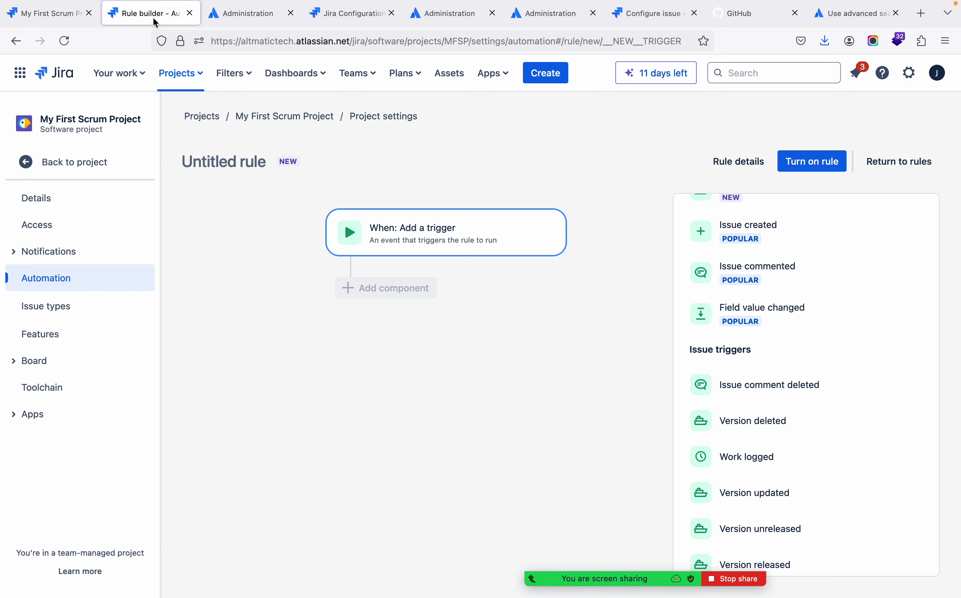
scroll(769, 306, down, 1)
scroll(769, 305, down, 3)
scroll(768, 305, up, 1)
scroll(769, 306, up, 1)
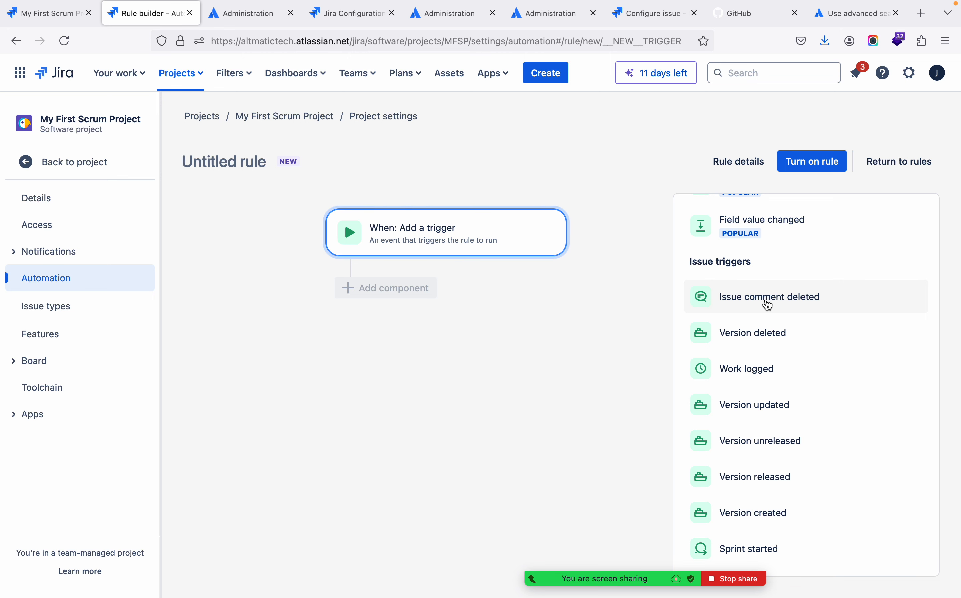
scroll(769, 306, down, 7)
scroll(769, 305, down, 1)
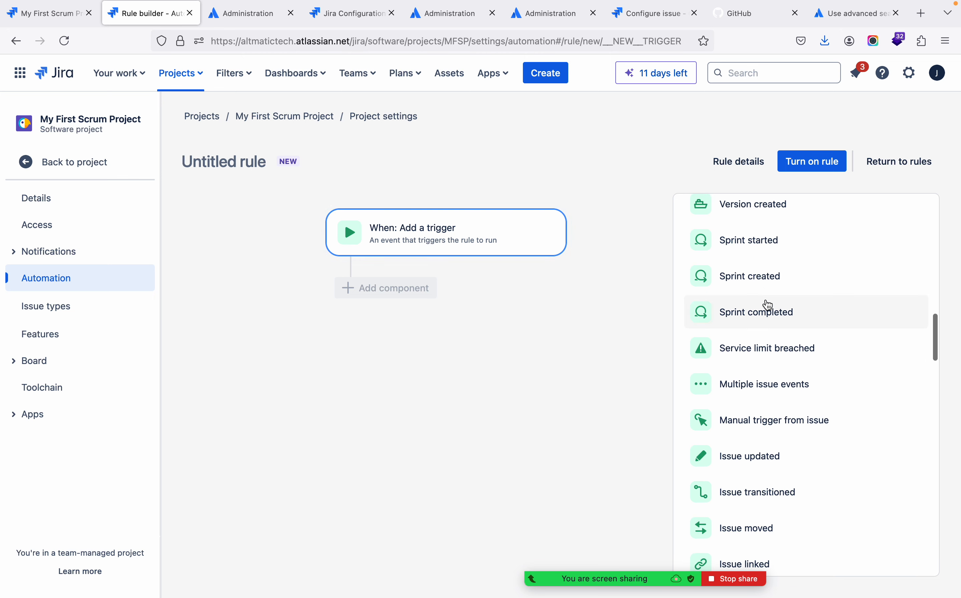
click(757, 283)
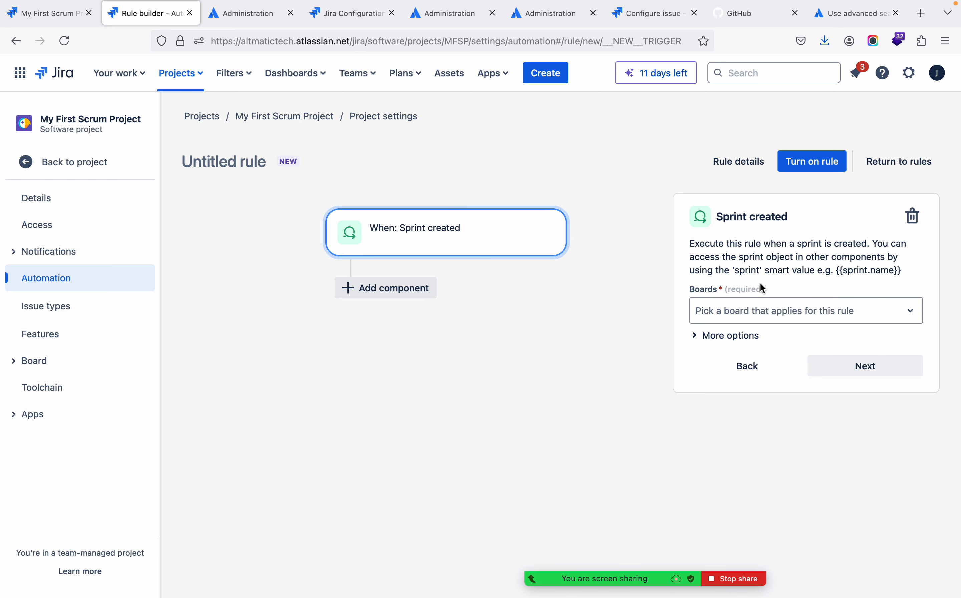
click(840, 371)
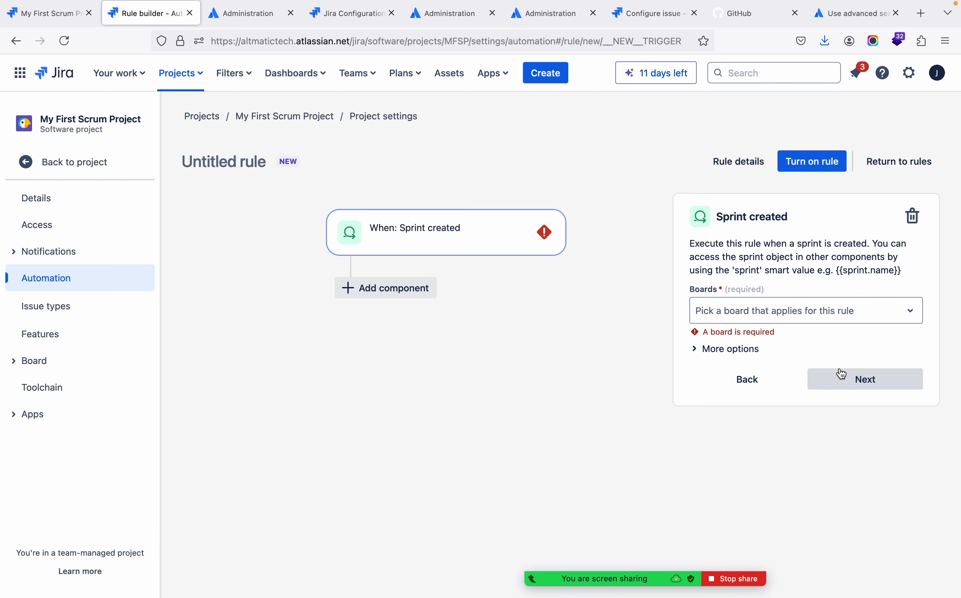
click(769, 314)
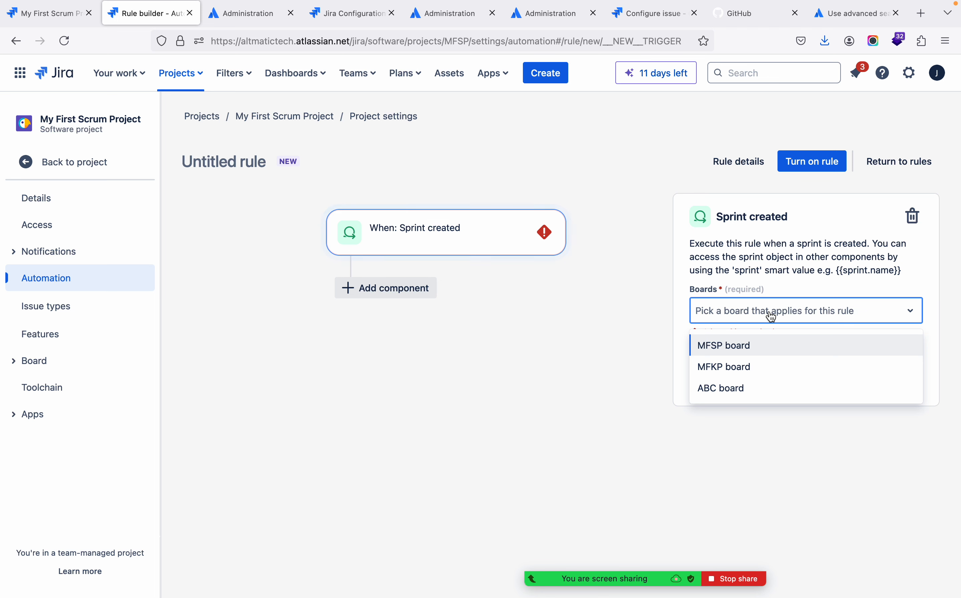
click(735, 346)
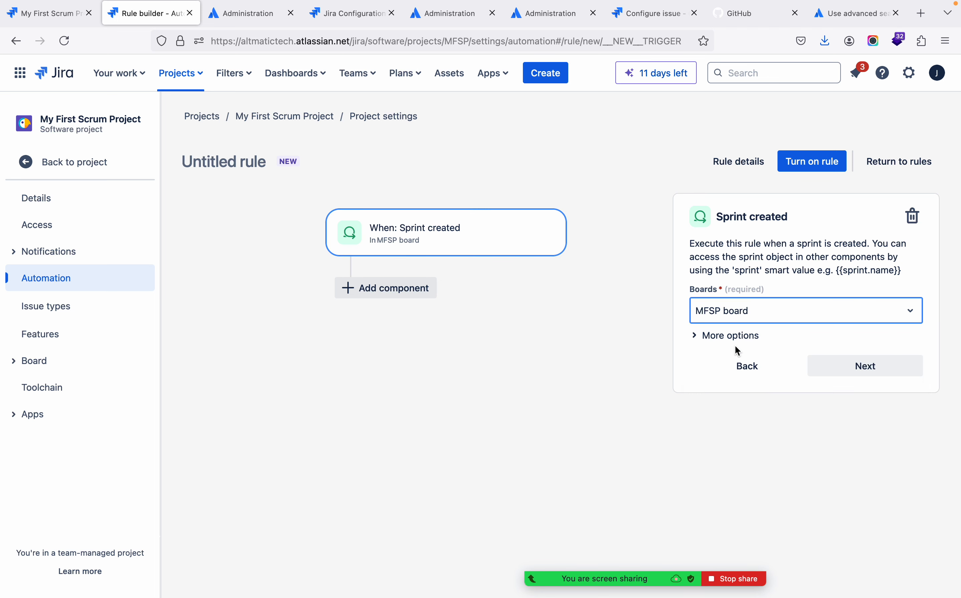
click(851, 376)
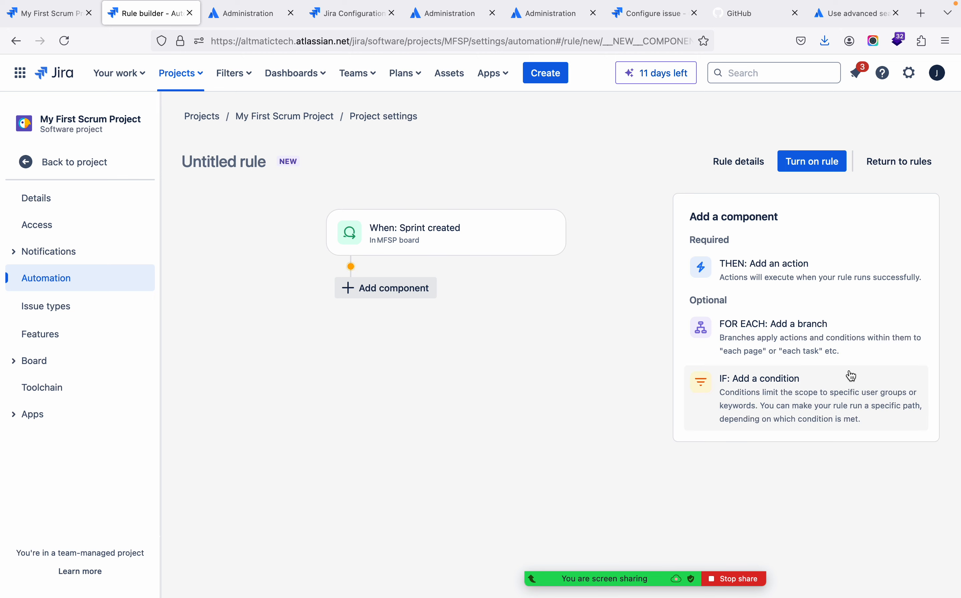
Start adding an action to the rule and examine the compatible actions, from the recommended ones through the Miscellaneous group
click(759, 271)
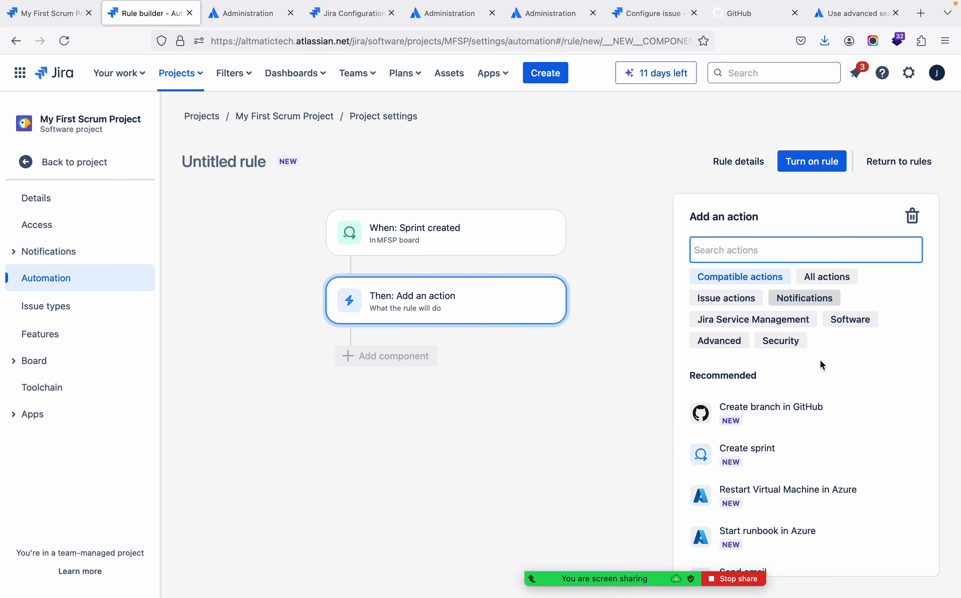
scroll(830, 384, down, 3)
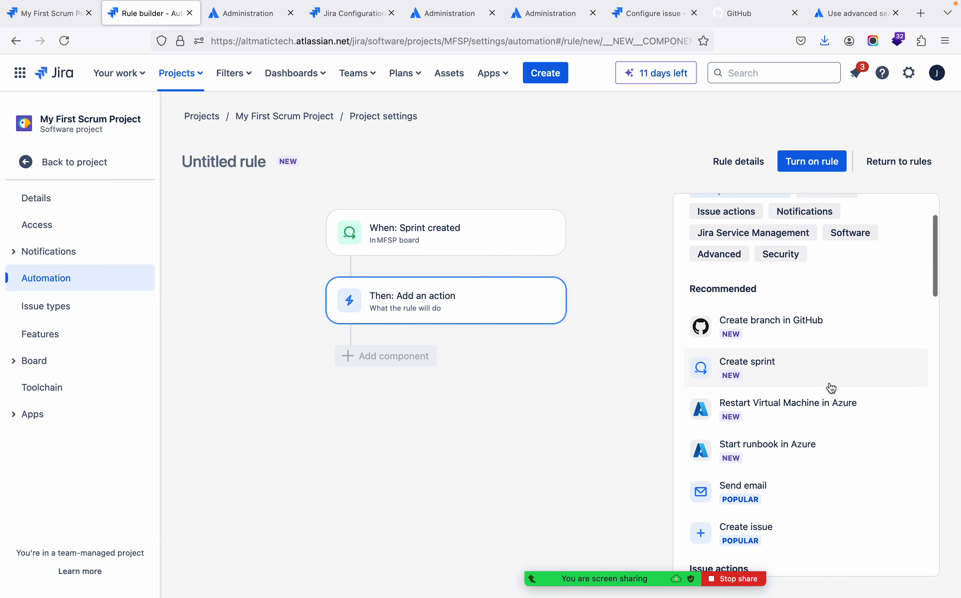
scroll(832, 389, down, 4)
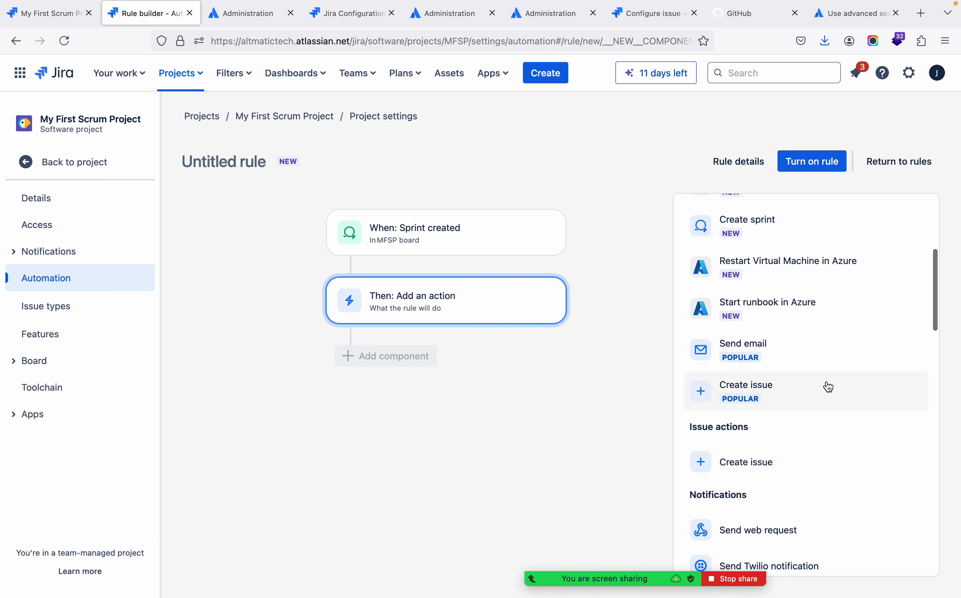
scroll(829, 387, down, 6)
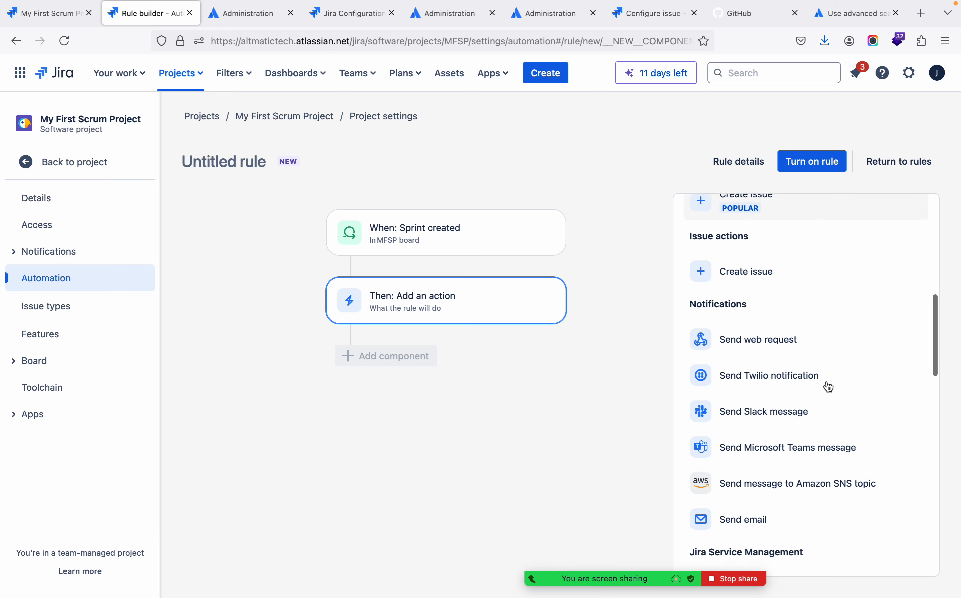
scroll(828, 386, up, 10)
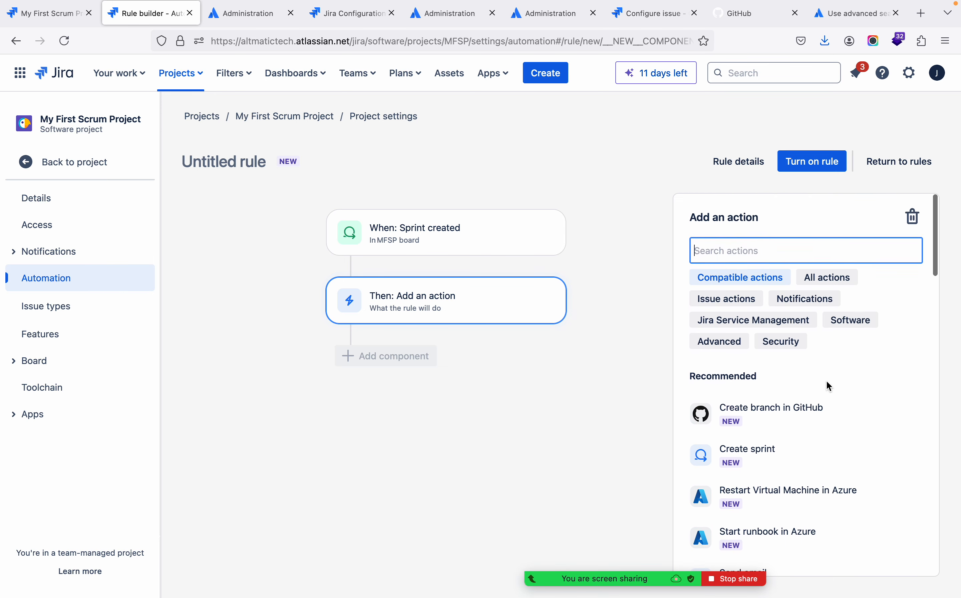
scroll(828, 386, down, 2)
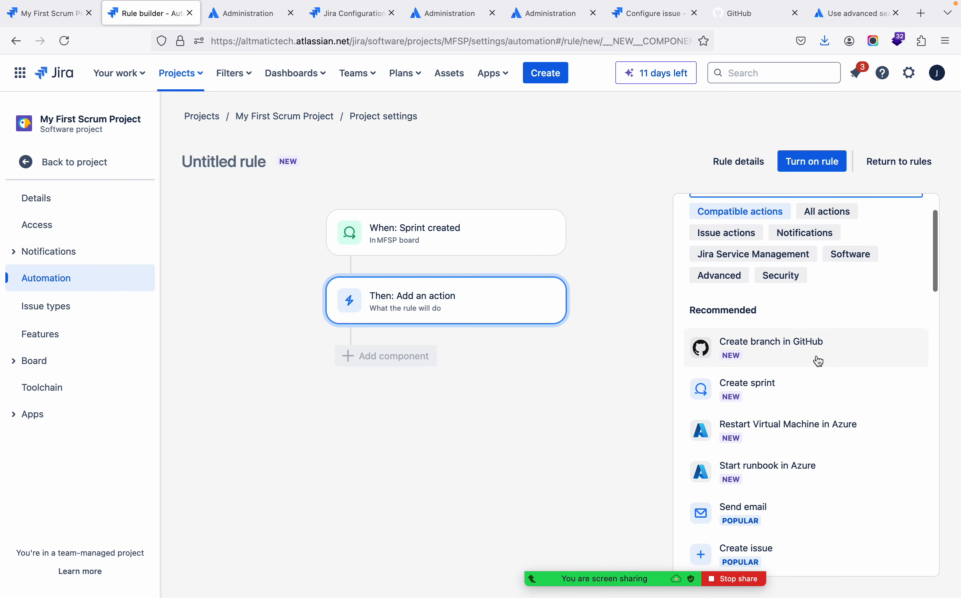
scroll(827, 361, down, 2)
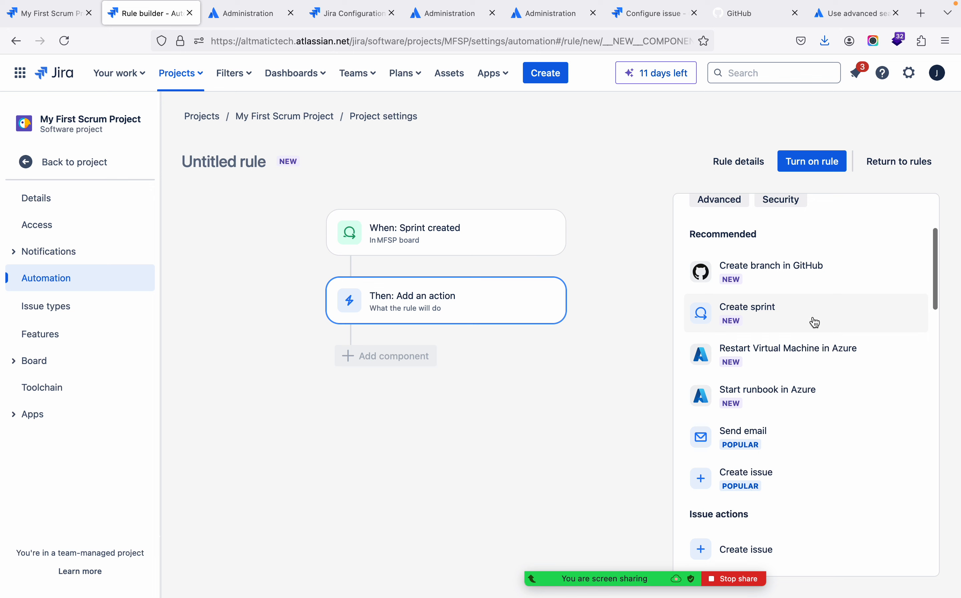
scroll(838, 323, down, 2)
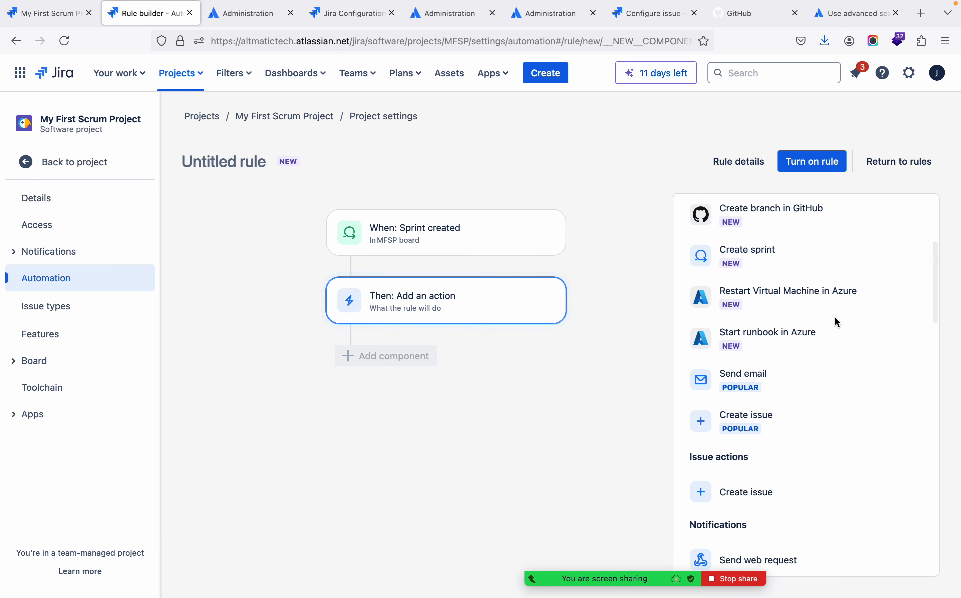
scroll(837, 323, down, 1)
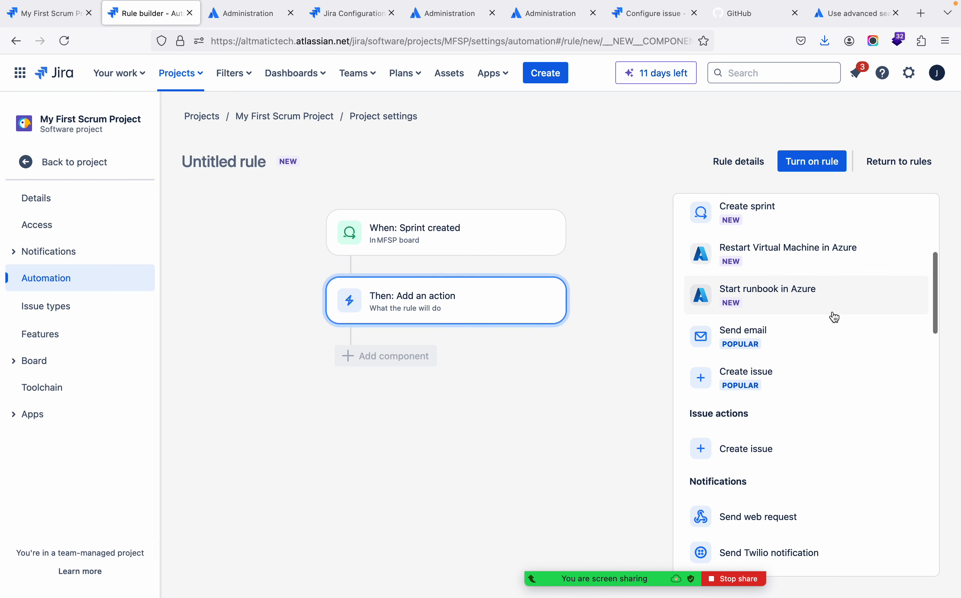
scroll(826, 301, down, 2)
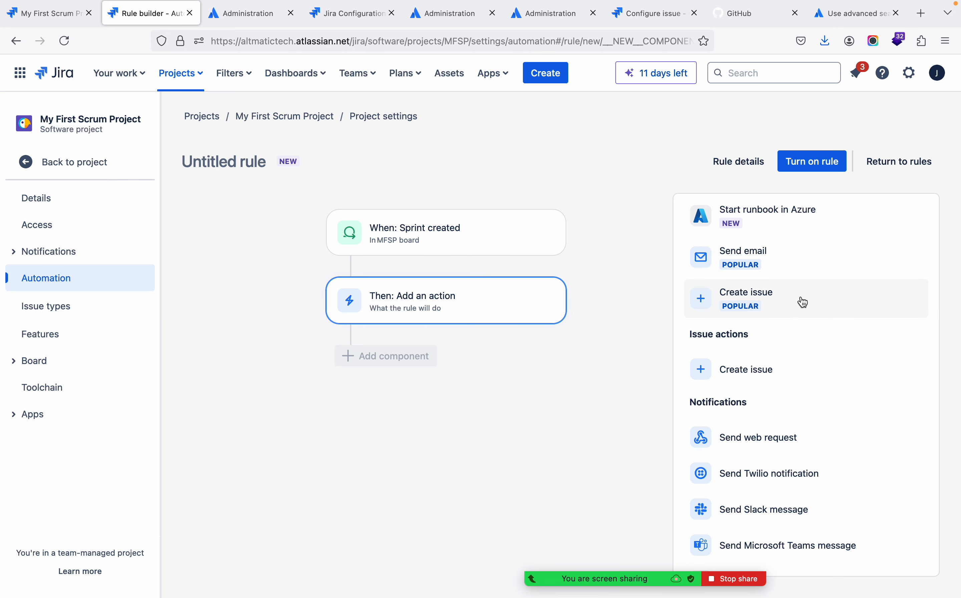
scroll(804, 302, down, 3)
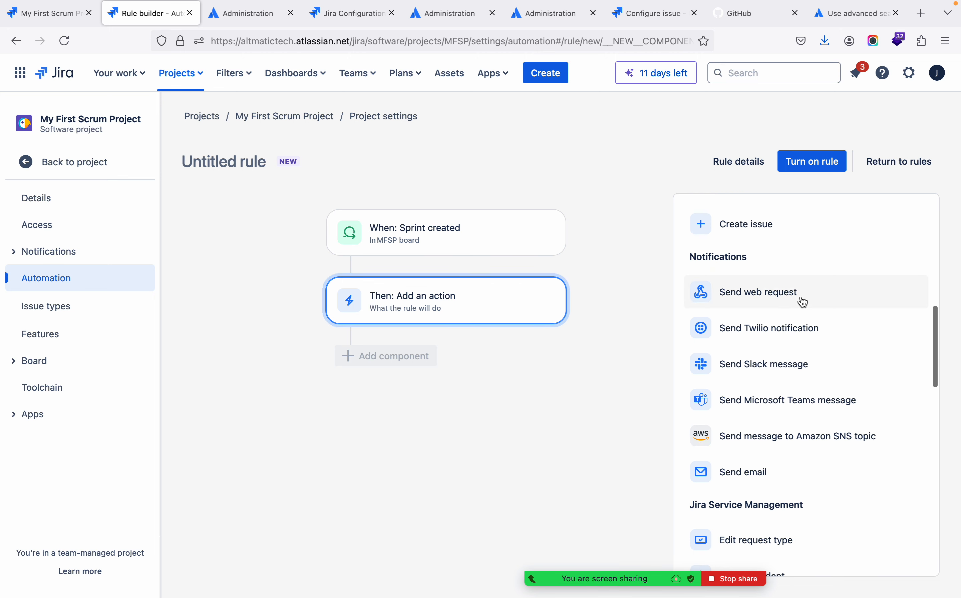
scroll(805, 301, down, 2)
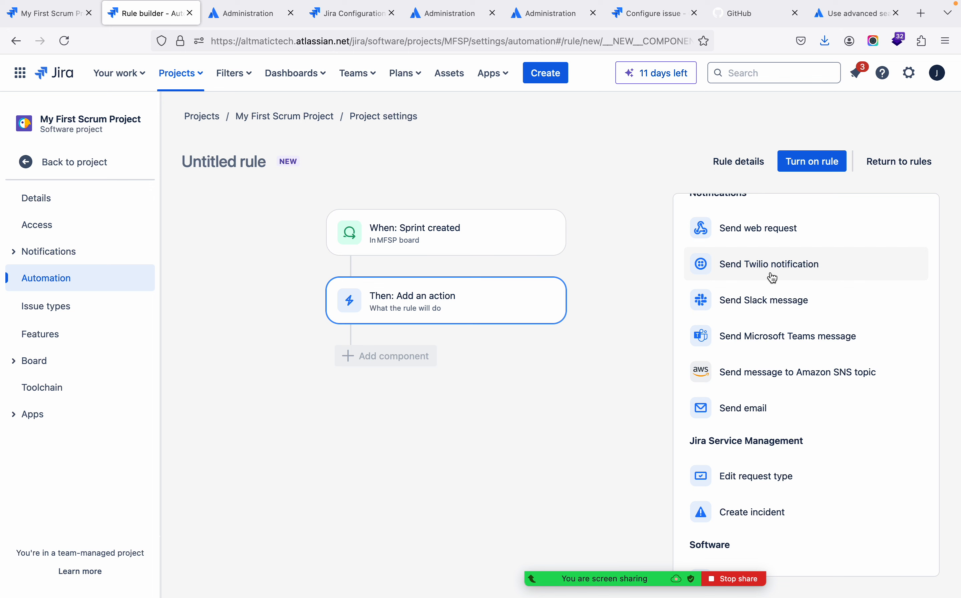
scroll(773, 279, down, 5)
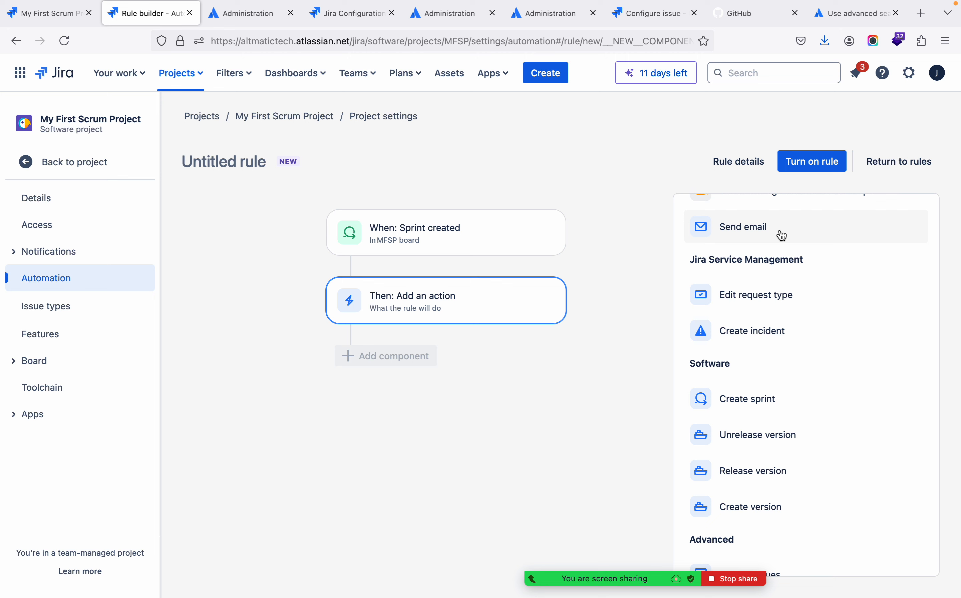
scroll(798, 362, down, 10)
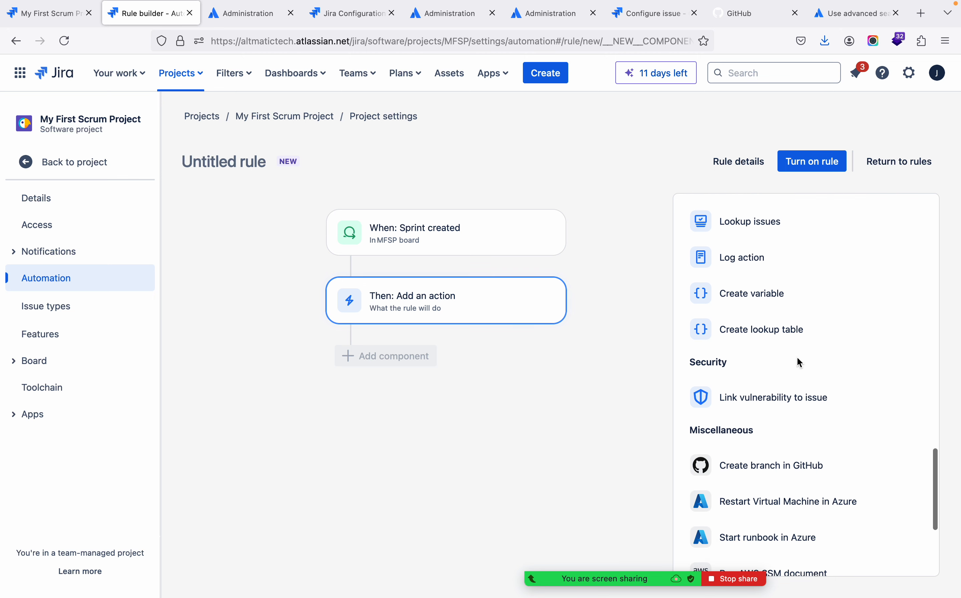
scroll(797, 362, down, 5)
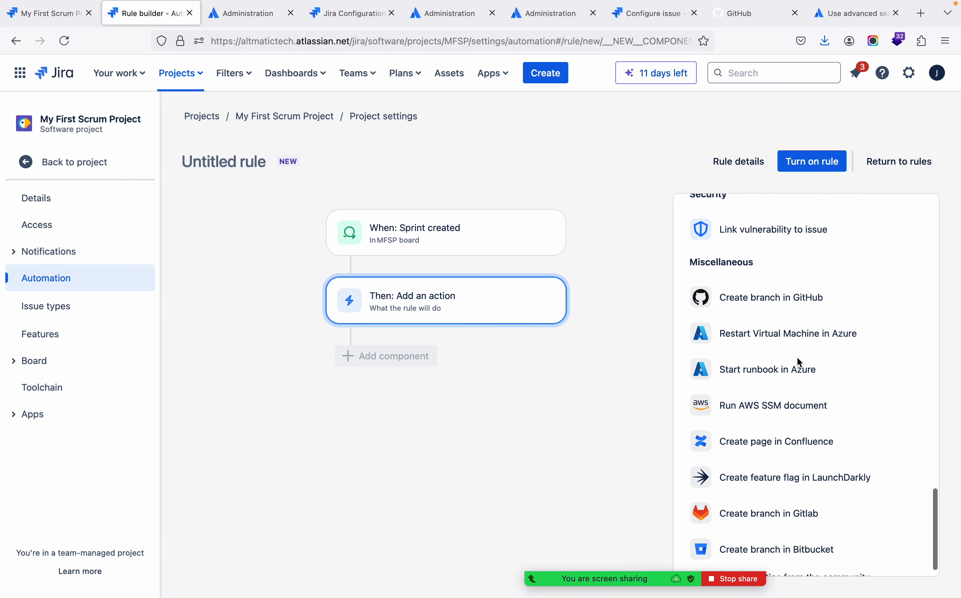
Try to set up a Create branch in GitHub action with a GitHub organization connection, and discard the action
click(771, 302)
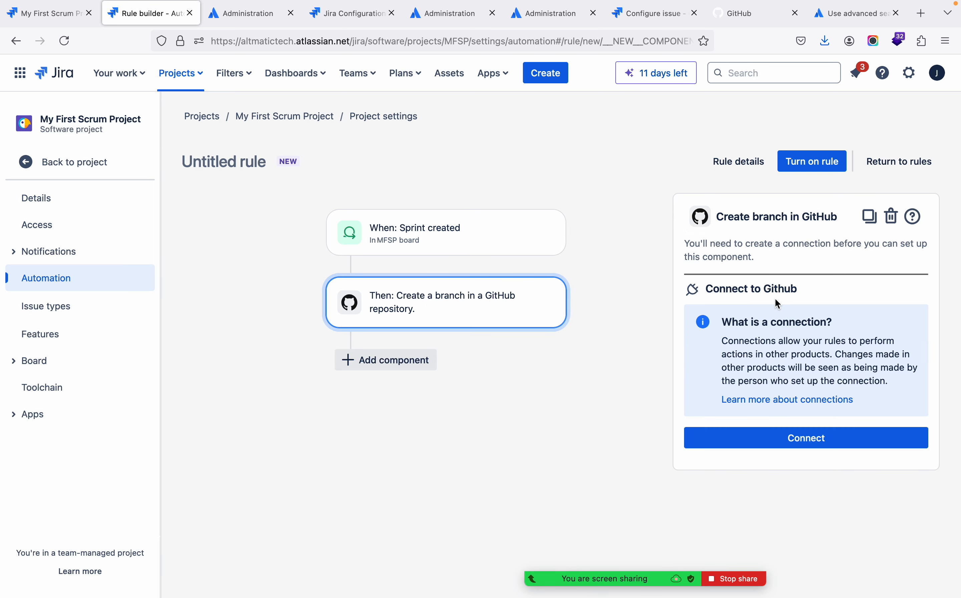
click(800, 439)
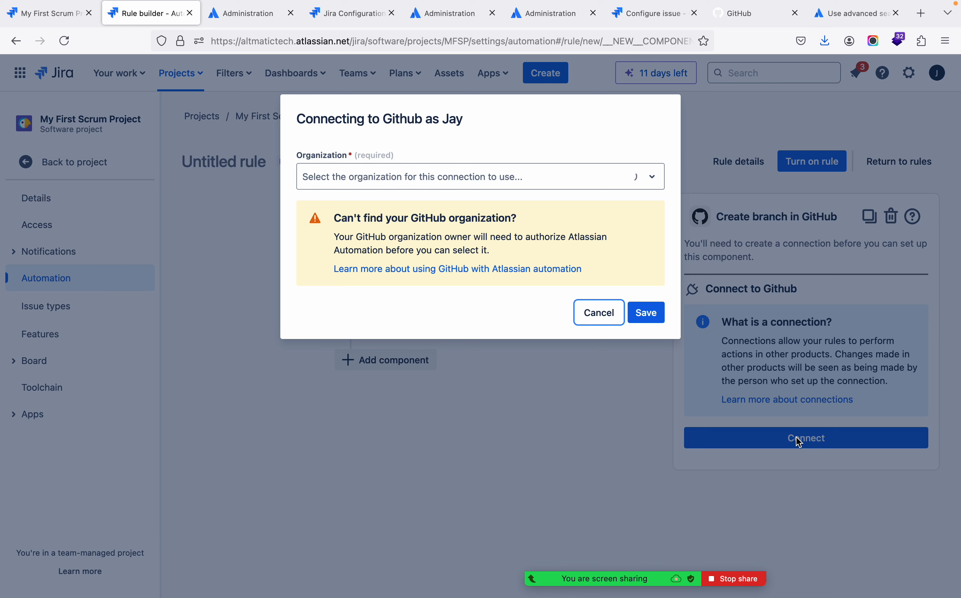
click(653, 181)
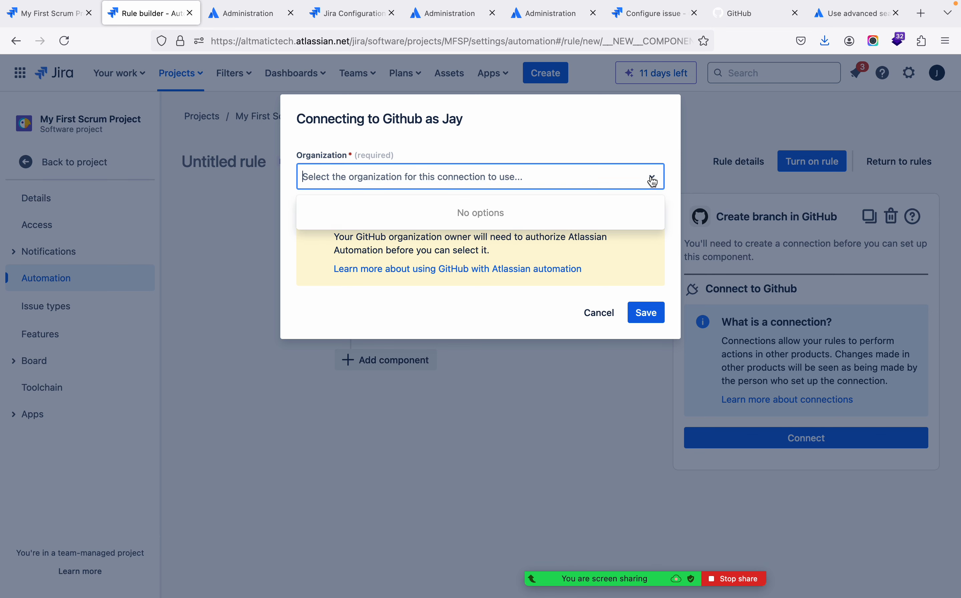
click(504, 182)
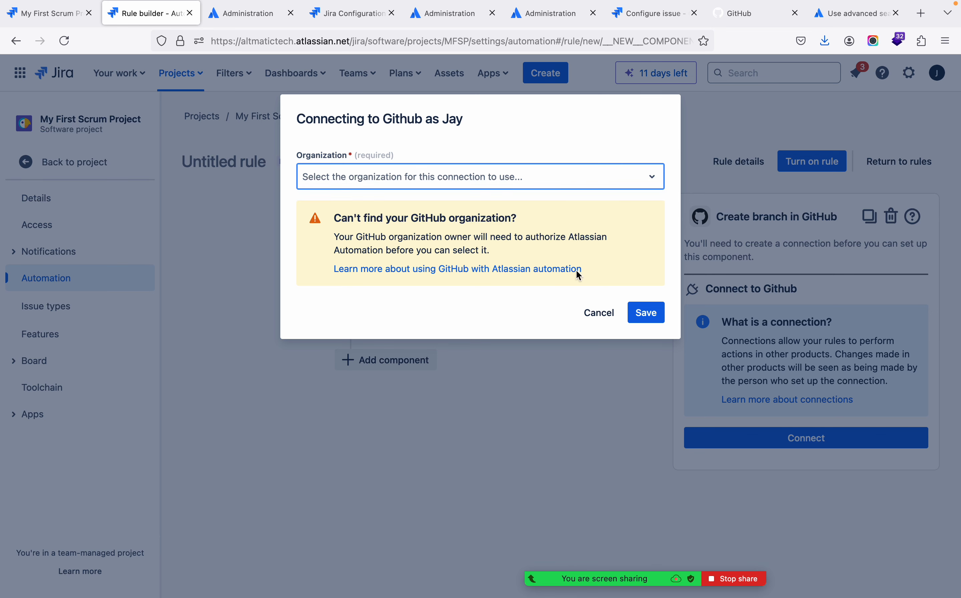
click(598, 313)
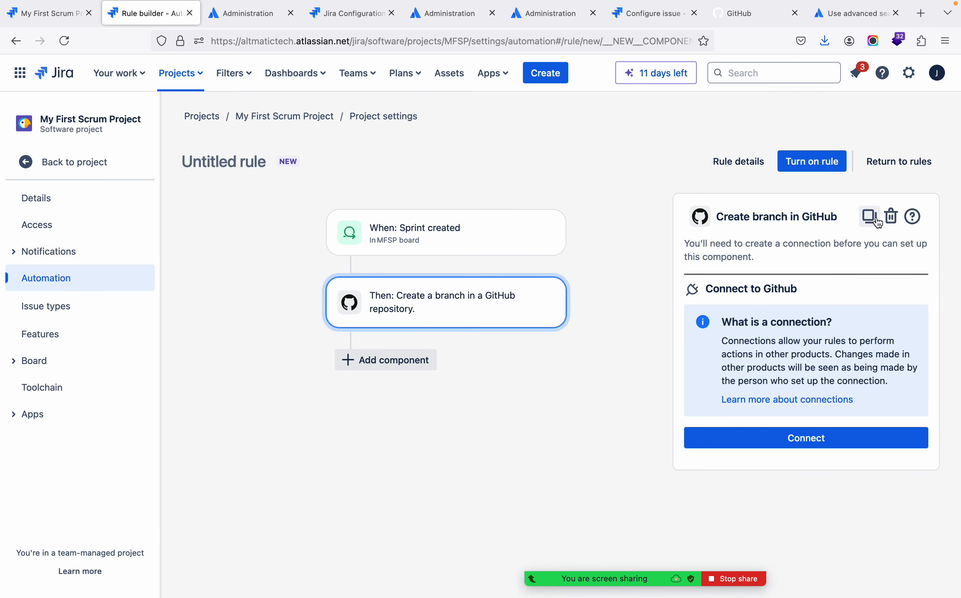
click(891, 217)
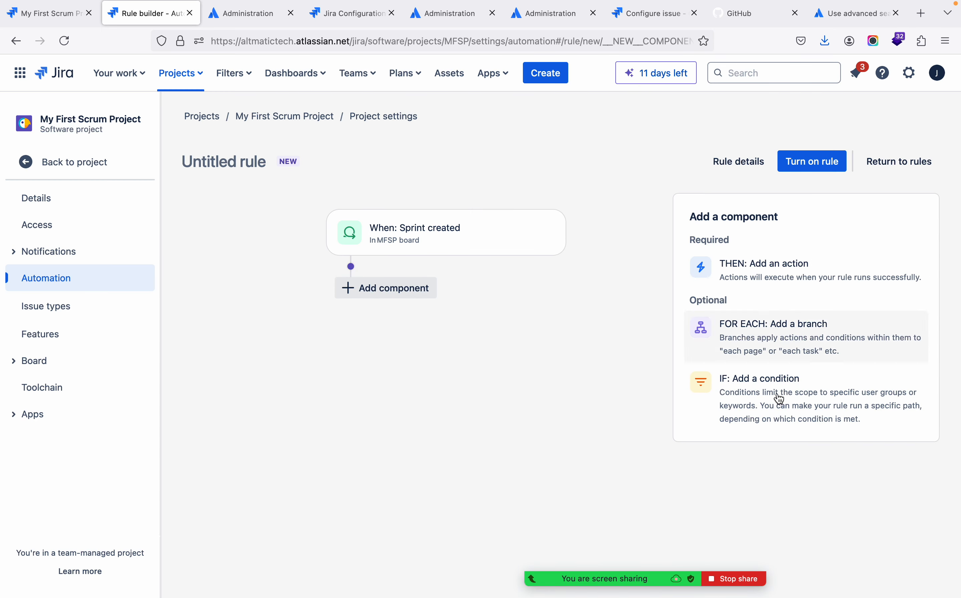
Add a Create issue action to the rule after the Sprint created trigger
click(769, 281)
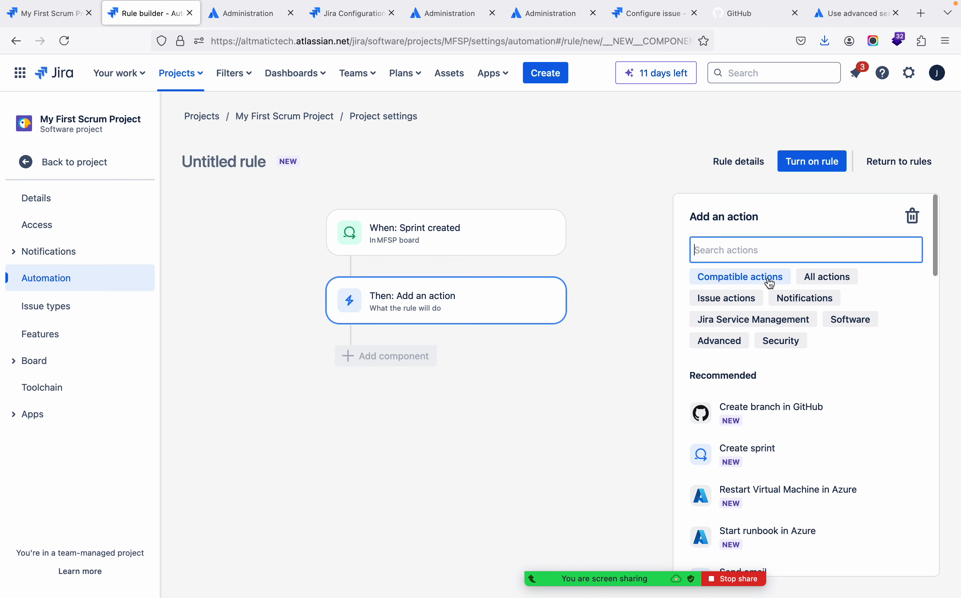
scroll(793, 411, down, 2)
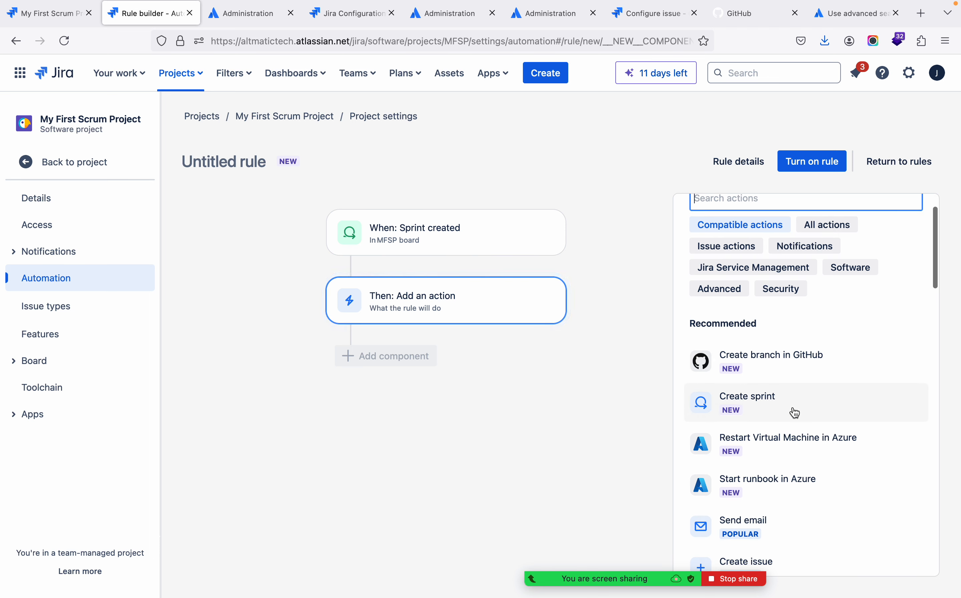
scroll(794, 413, down, 6)
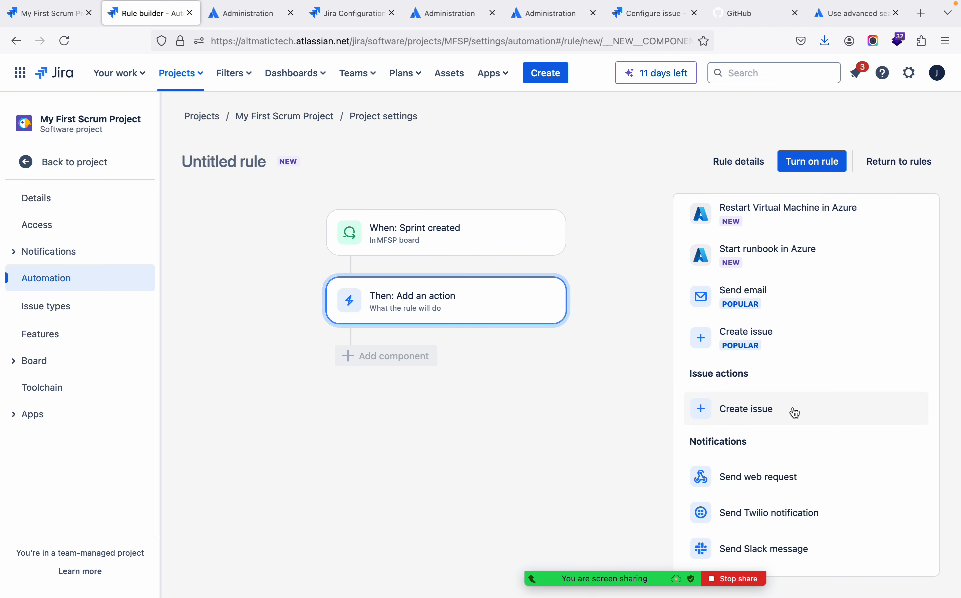
scroll(793, 407, up, 5)
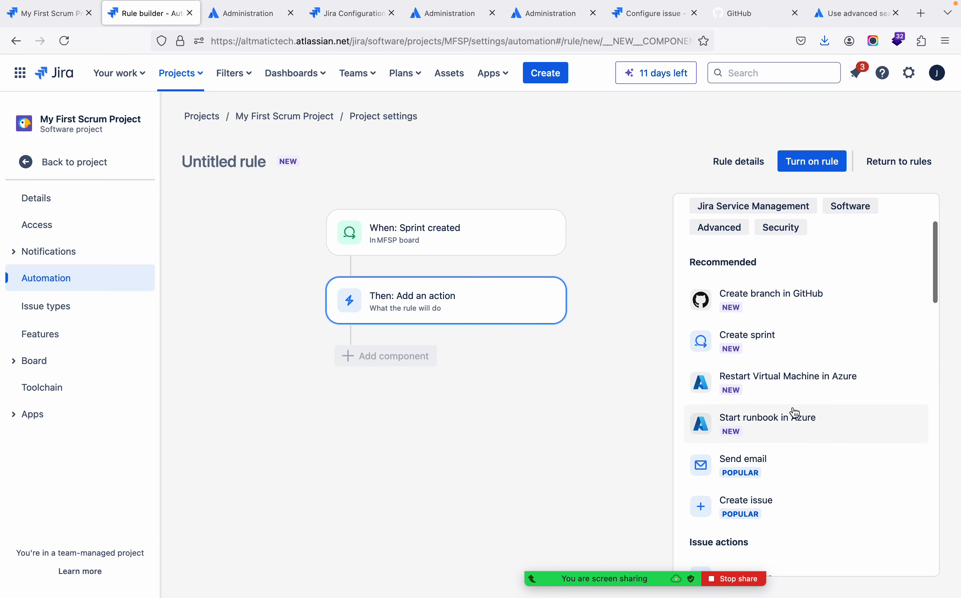
scroll(793, 411, down, 4)
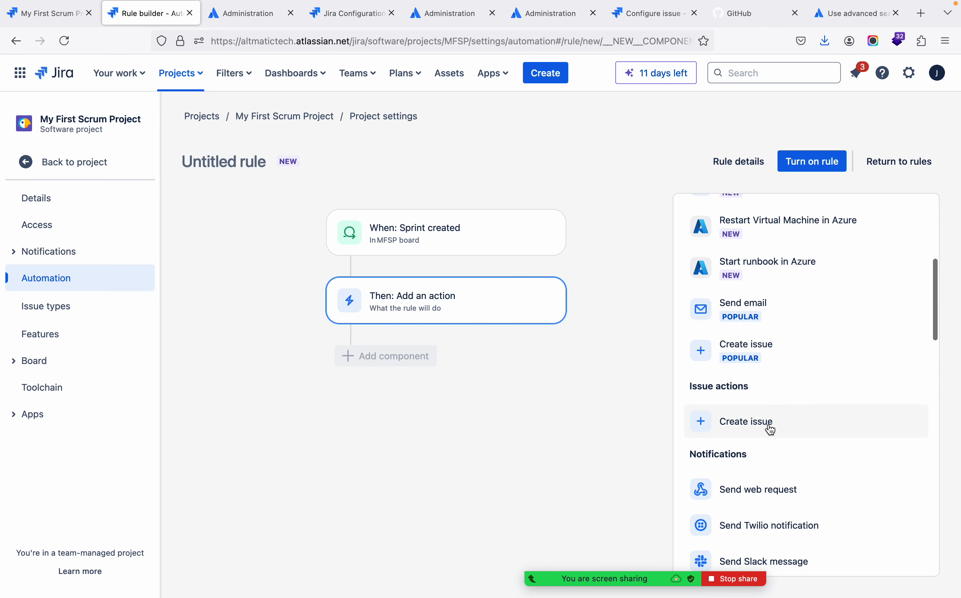
click(769, 431)
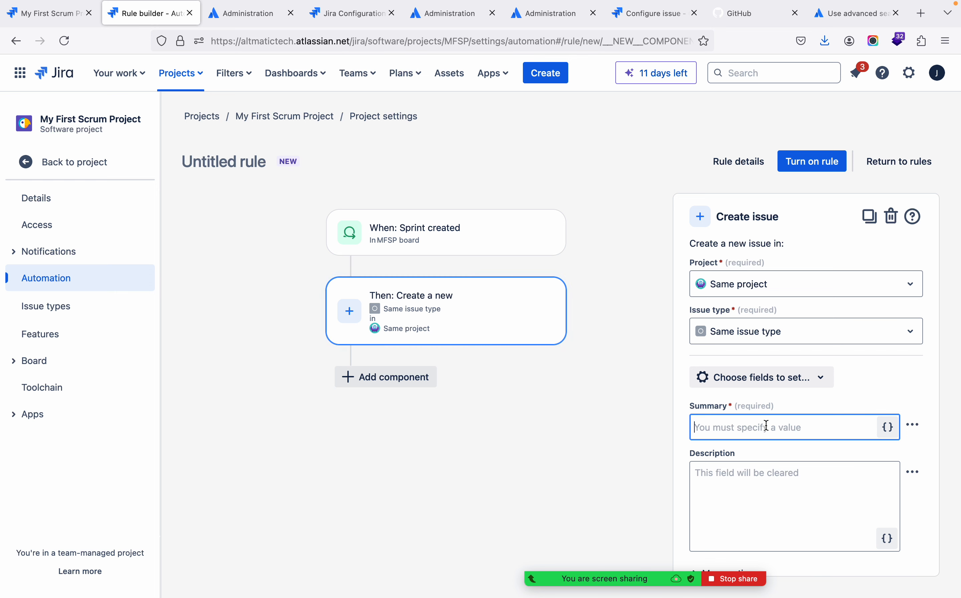
Set the new issue's summary to "Sprint Meeting" and its description to "All should join", and accept the action
text(New Sprint)
key(super+a)
text(Sp)
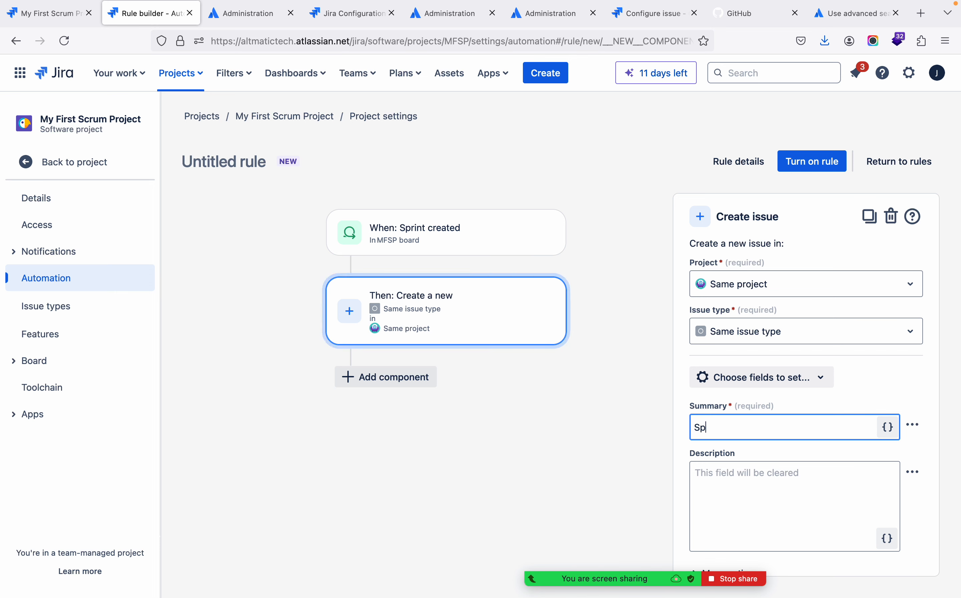
text(rint )
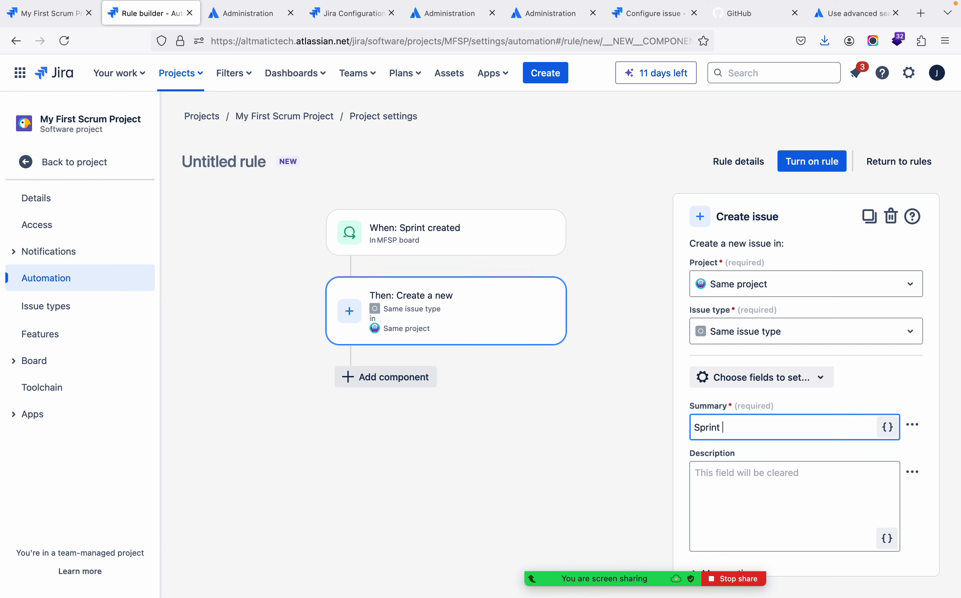
text(Meeting)
click(772, 491)
text(Al)
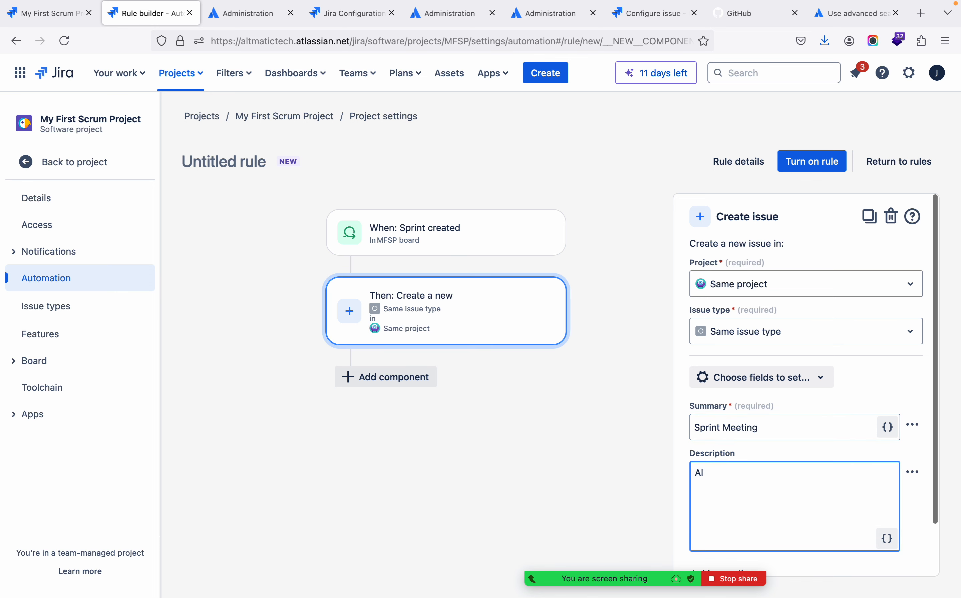
text(l should join)
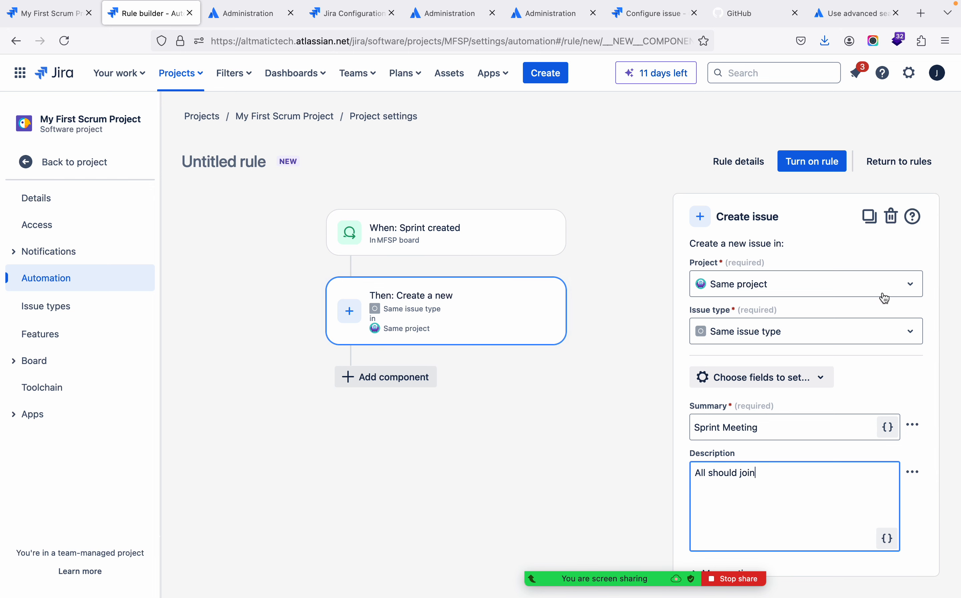
scroll(823, 297, down, 2)
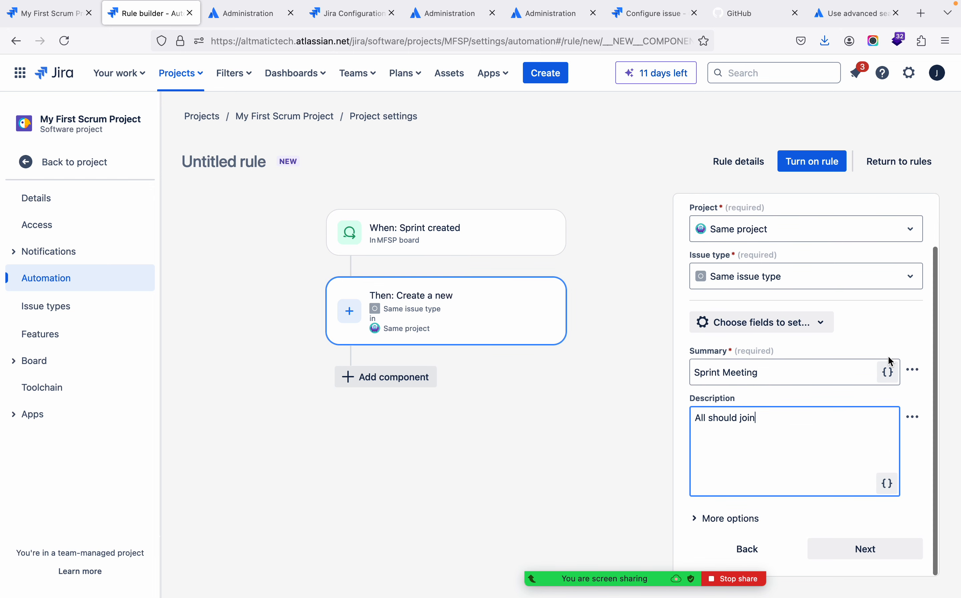
click(858, 550)
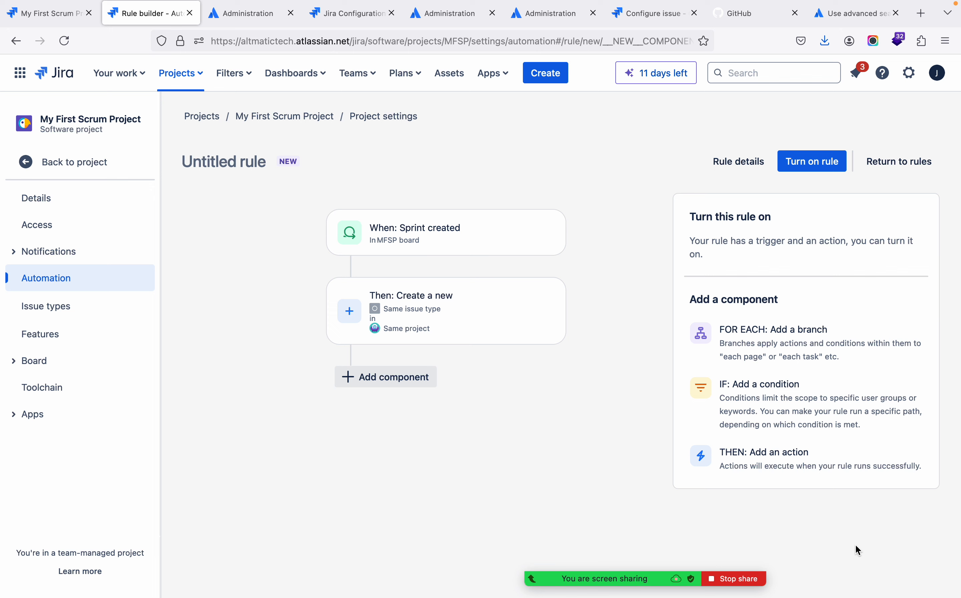
Name the rule "Sprint Meeting" and turn it on with all admins allowed to edit it
click(825, 165)
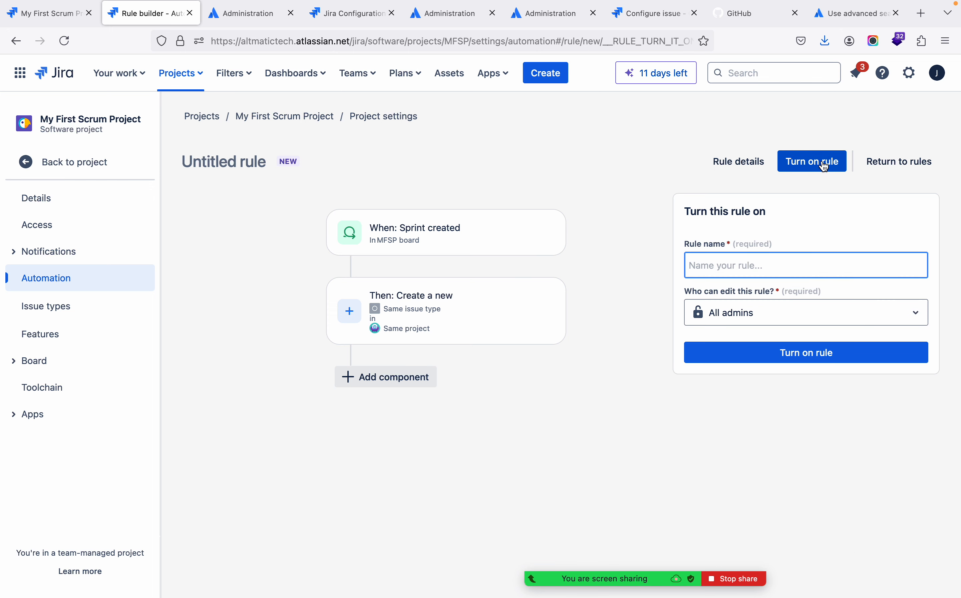
text(Sprint )
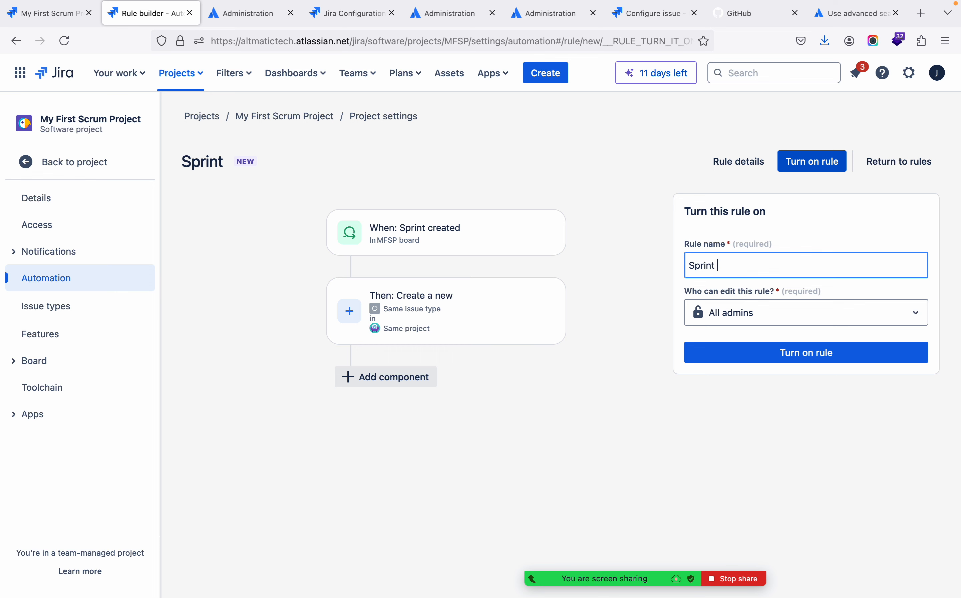
text(Meeting)
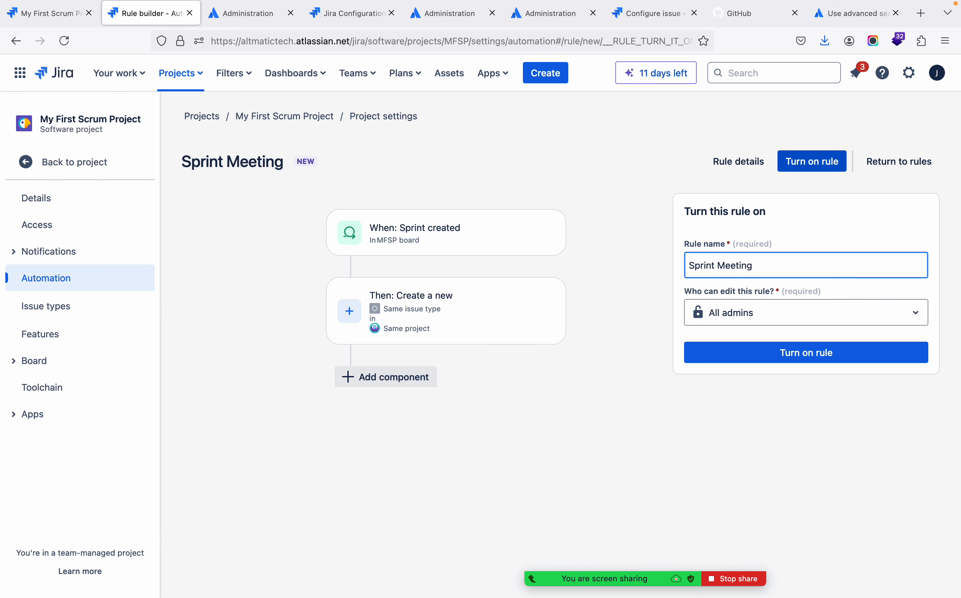
click(778, 354)
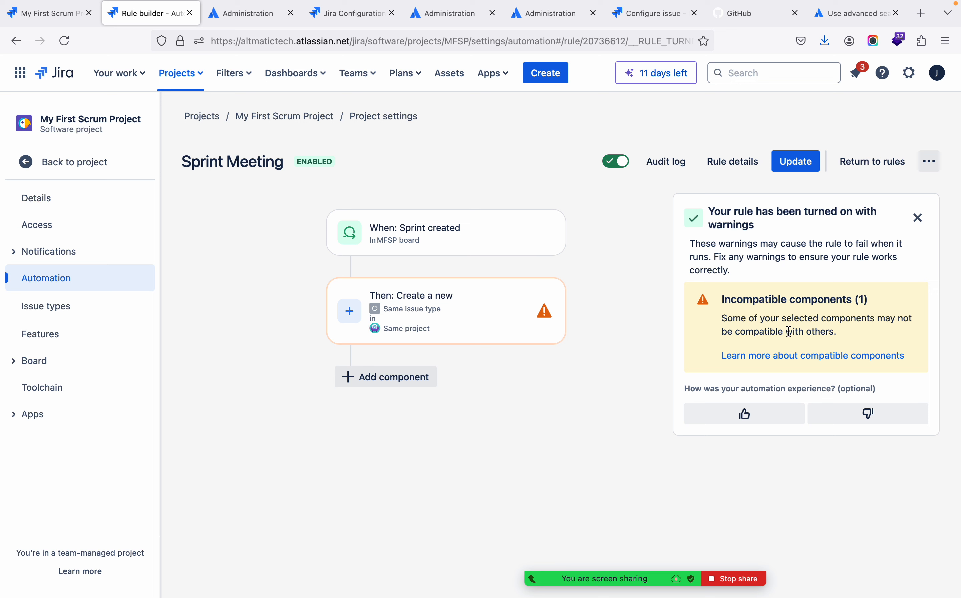
Examine the Create issue action's project, issue type, summary and description settings in the Sprint Meeting rule
mouse_move(493, 312)
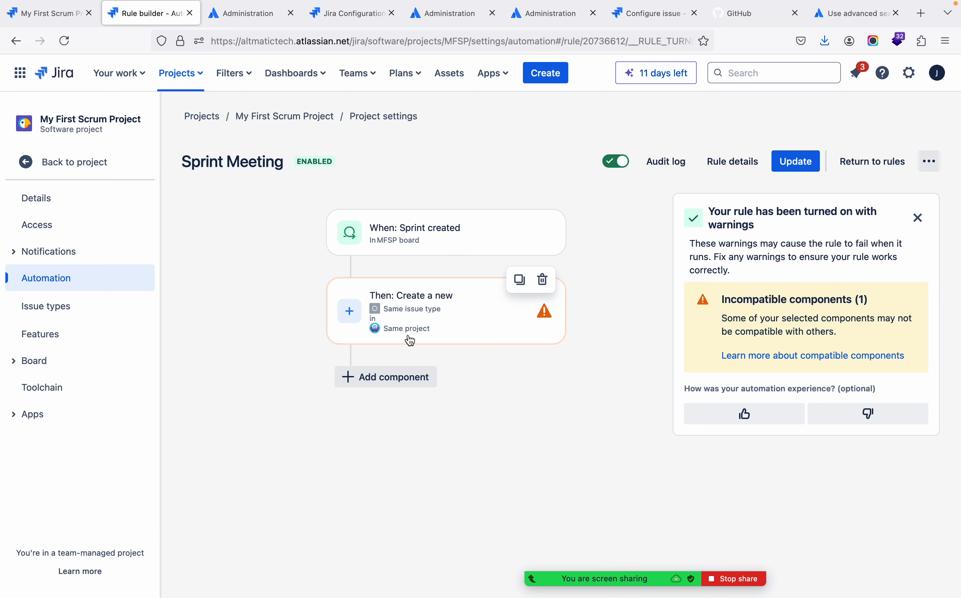
click(448, 325)
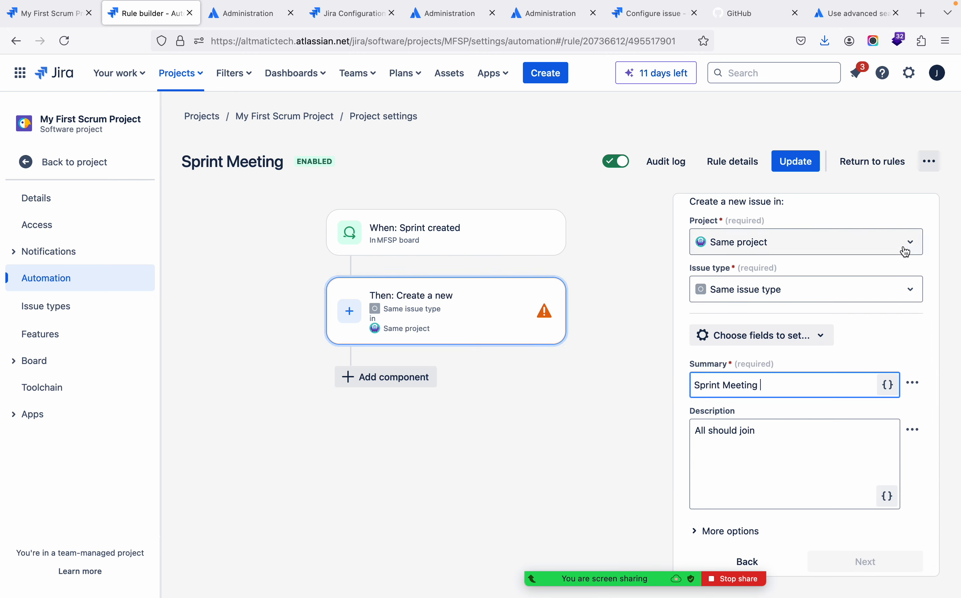
scroll(847, 380, down, 1)
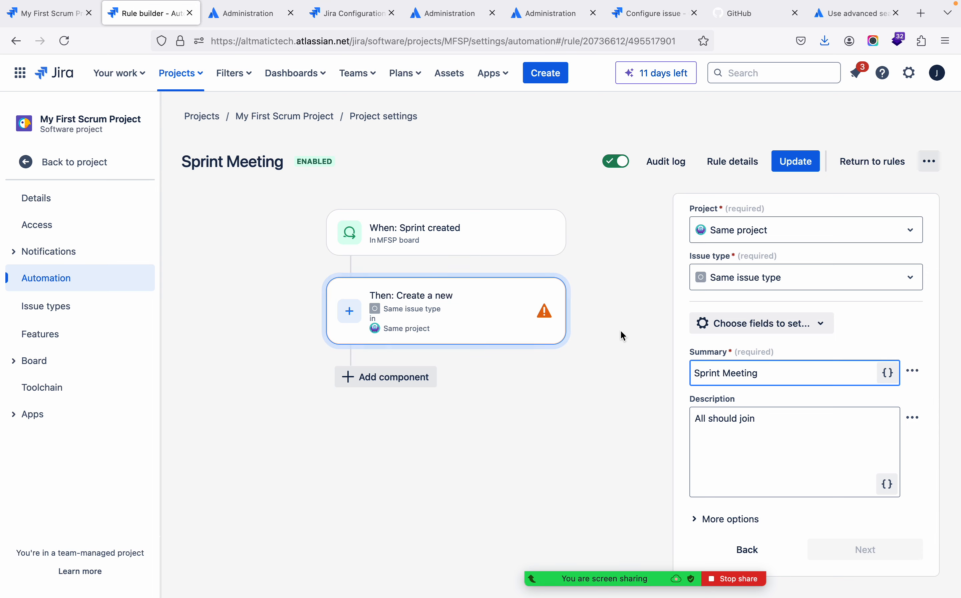
click(650, 308)
Create a new sprint in the My First Scrum Project backlog
click(46, 16)
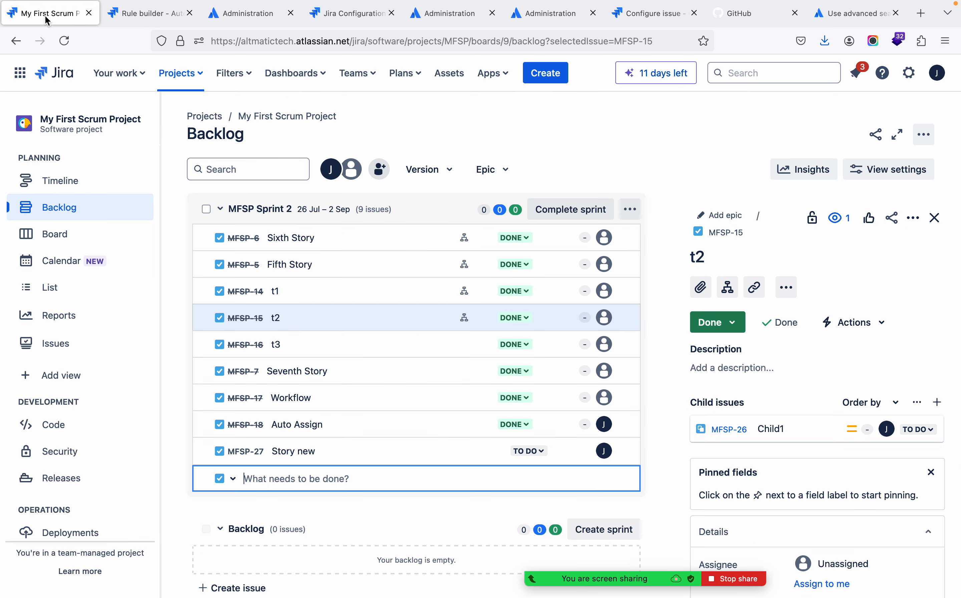
click(601, 529)
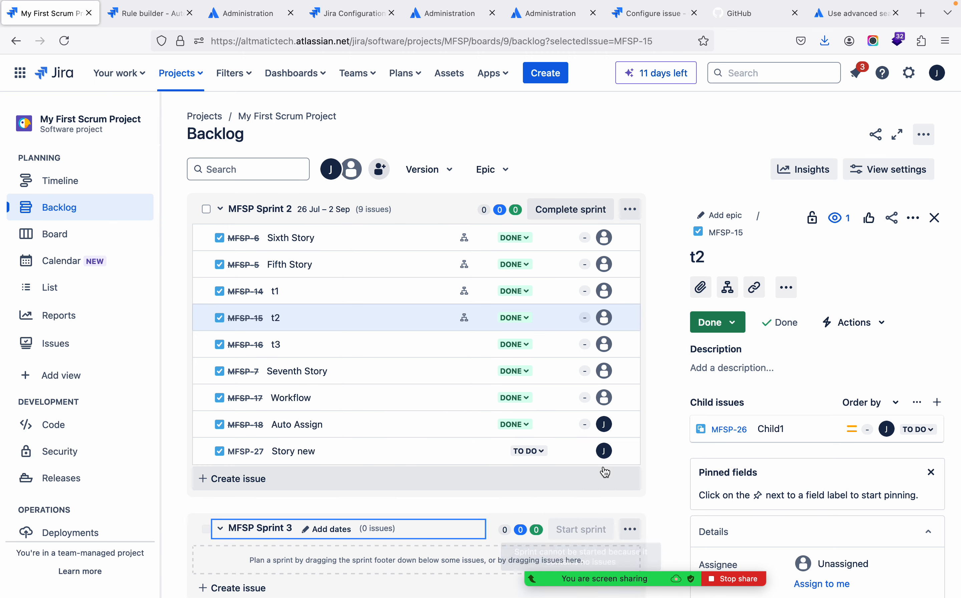
scroll(603, 467, down, 5)
click(237, 543)
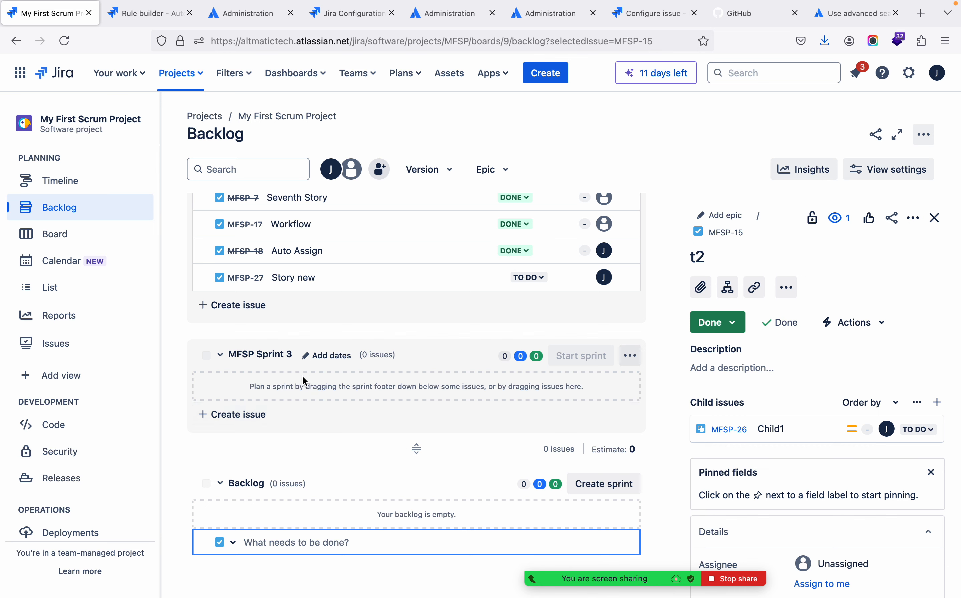
Check the project's board for the meeting issue and create another sprint in the backlog
click(57, 236)
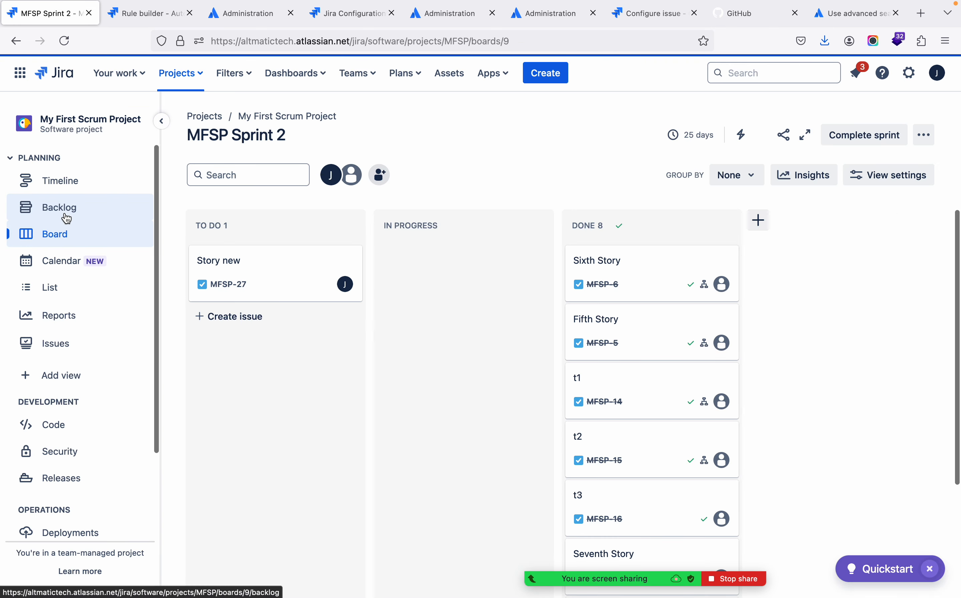
click(84, 213)
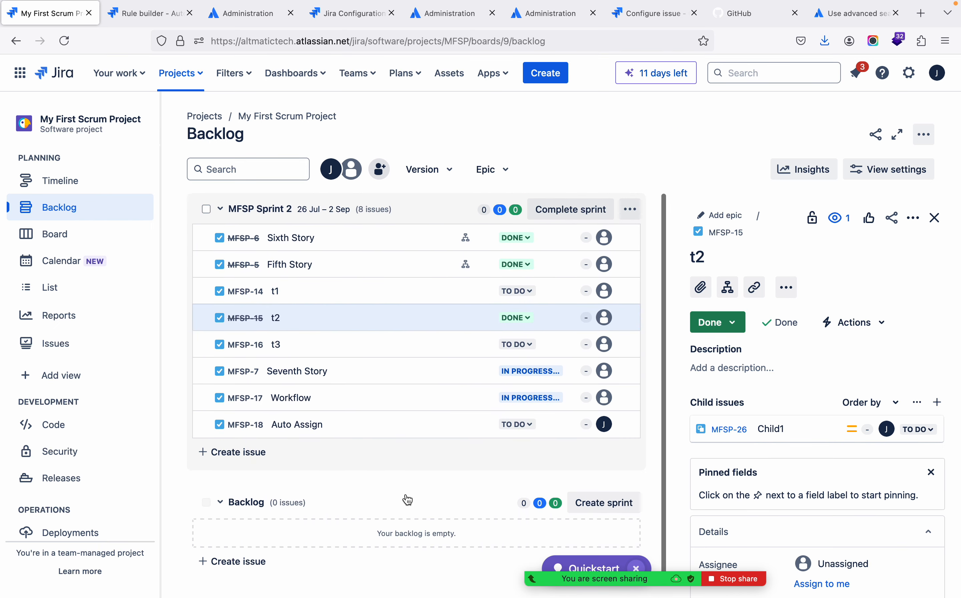
scroll(408, 500, down, 1)
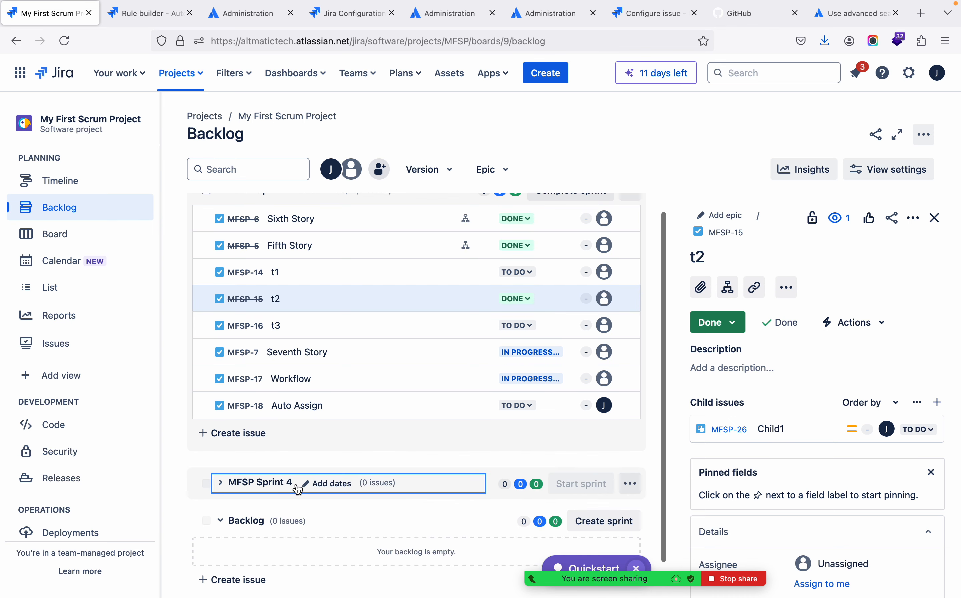
Set MFSP Sprint 4's duration to 2 weeks and its start time to 12:30 AM, and save the sprint
click(310, 486)
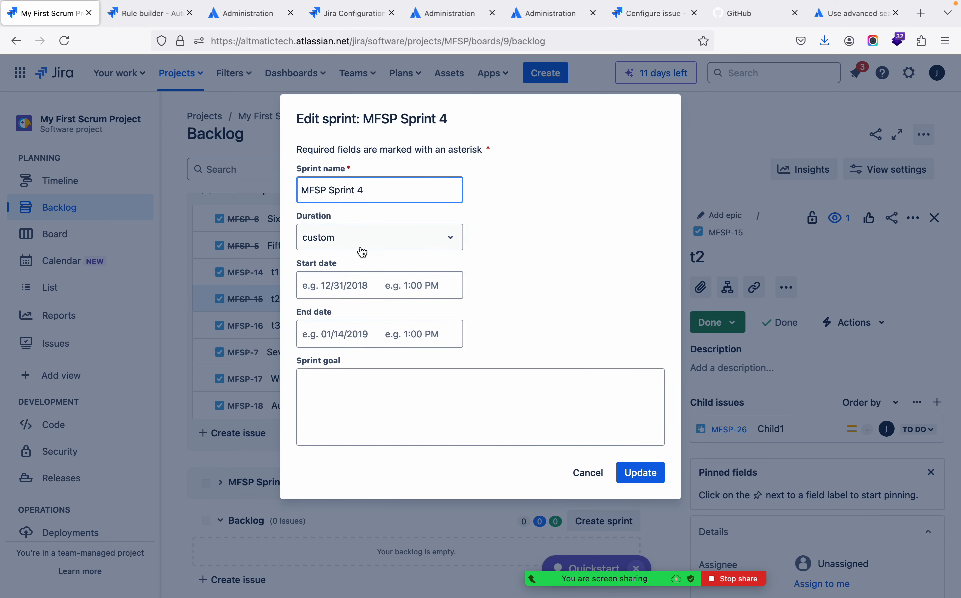
click(407, 241)
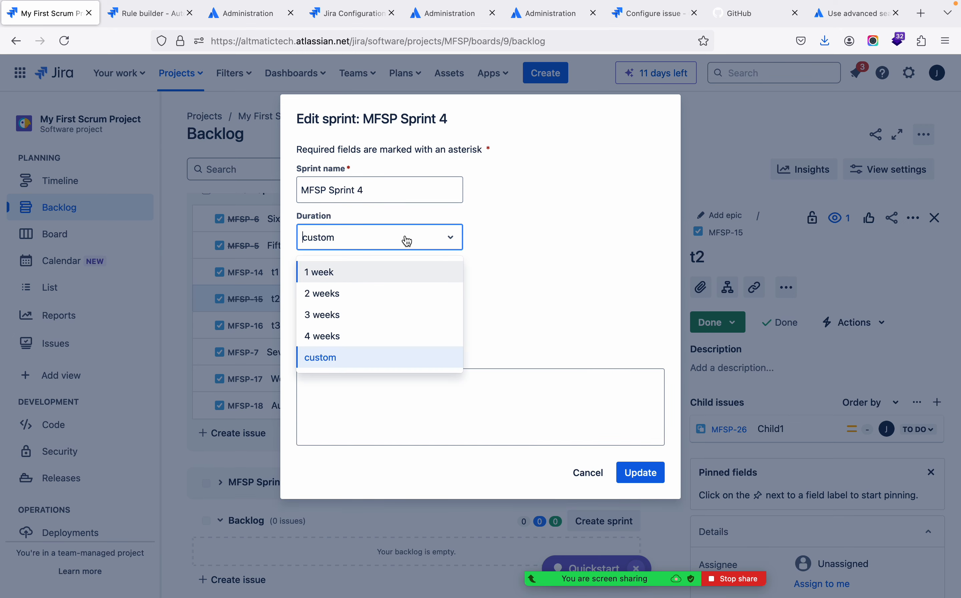
click(365, 304)
click(410, 291)
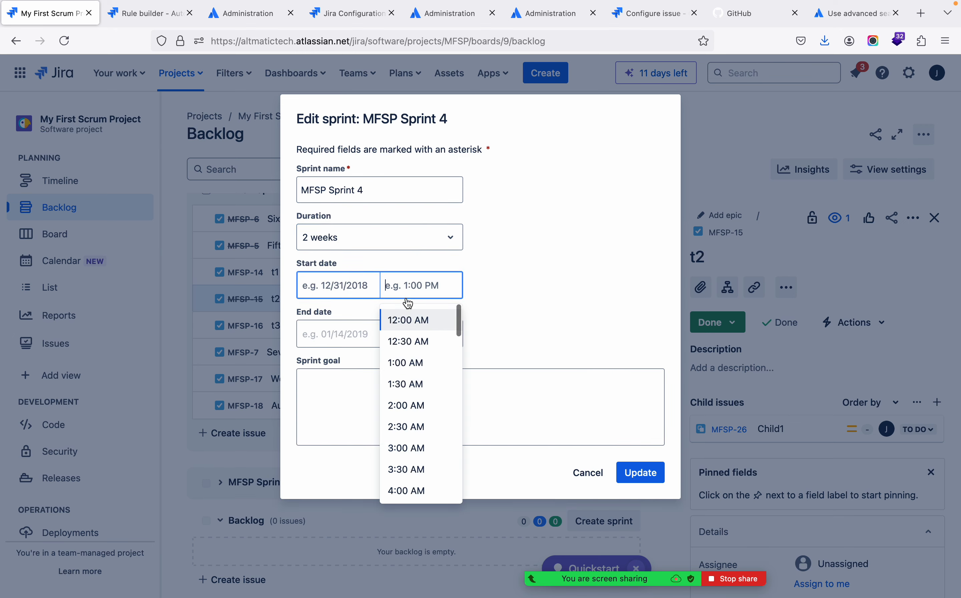
click(414, 347)
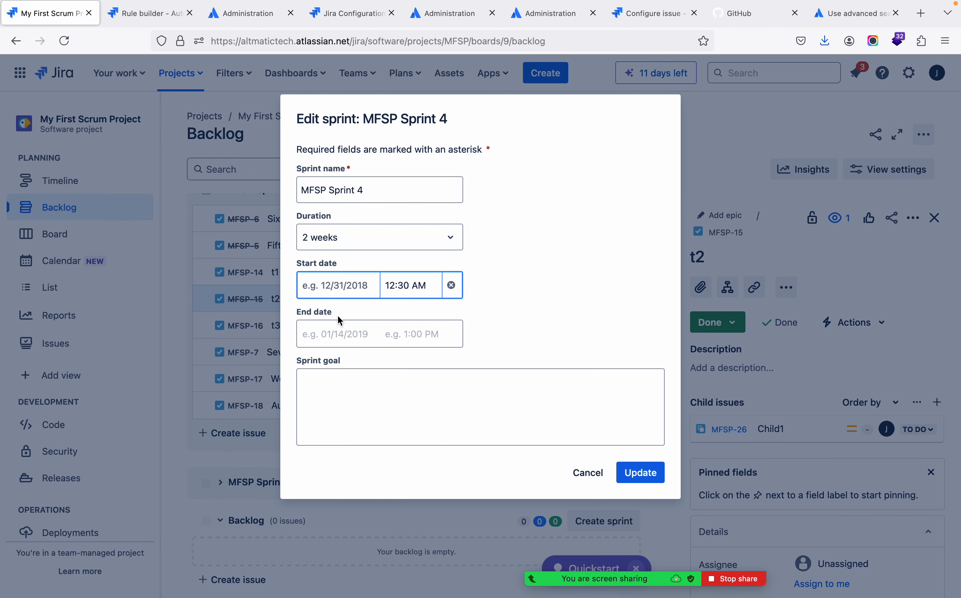
click(652, 478)
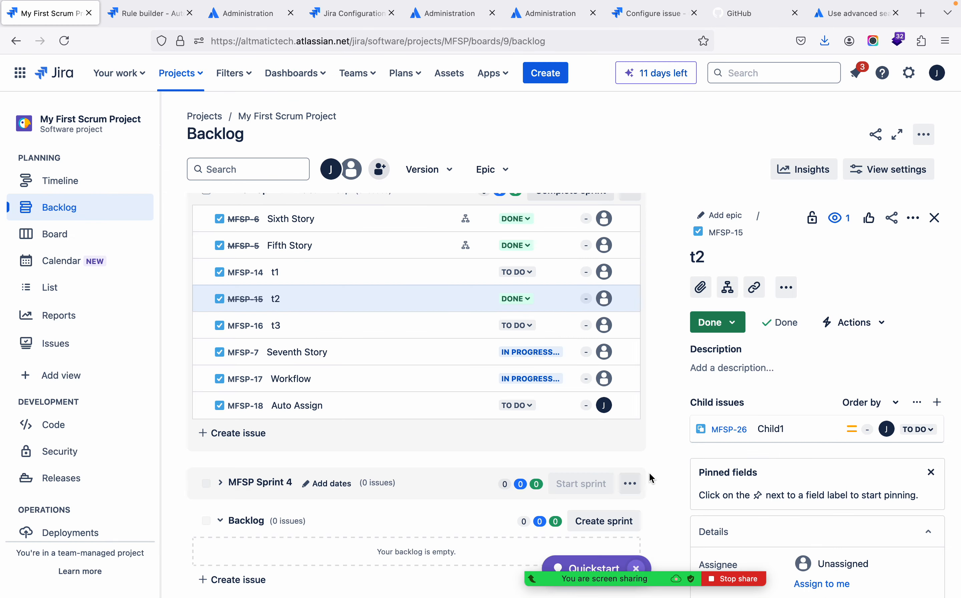
scroll(649, 473, down, 1)
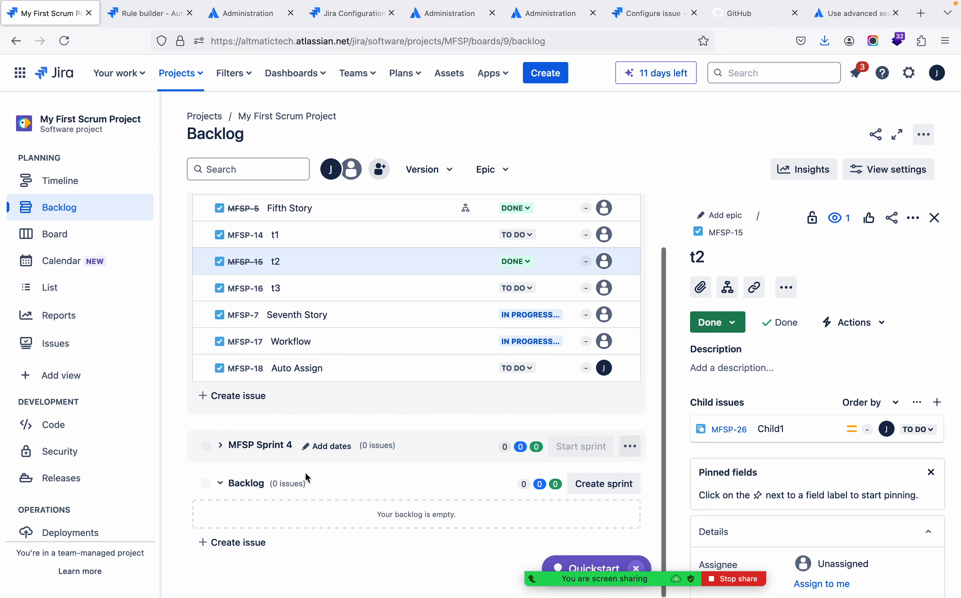
Leave the Sprint Meeting rule and return to the project's list of automation rules
click(162, 15)
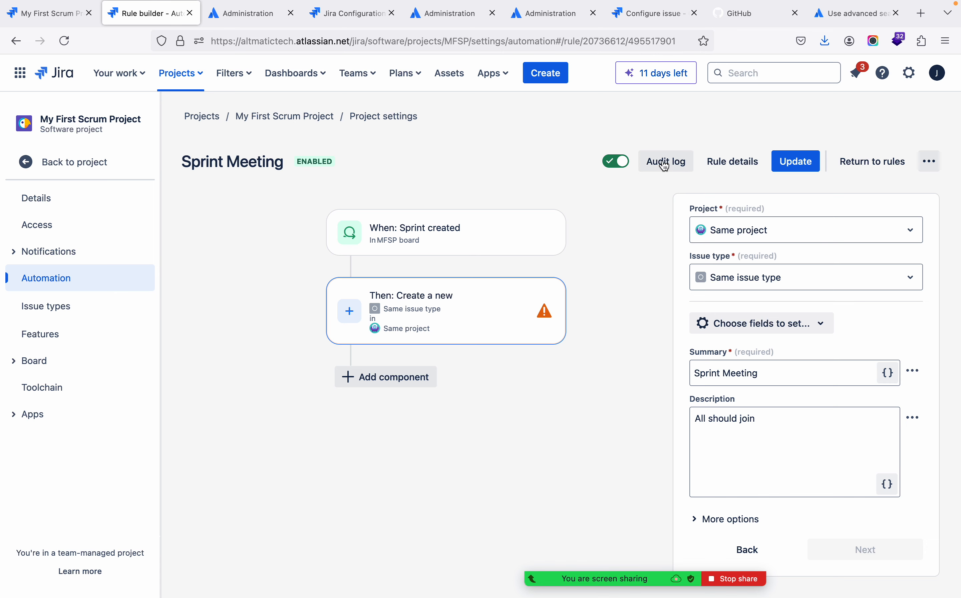
click(68, 283)
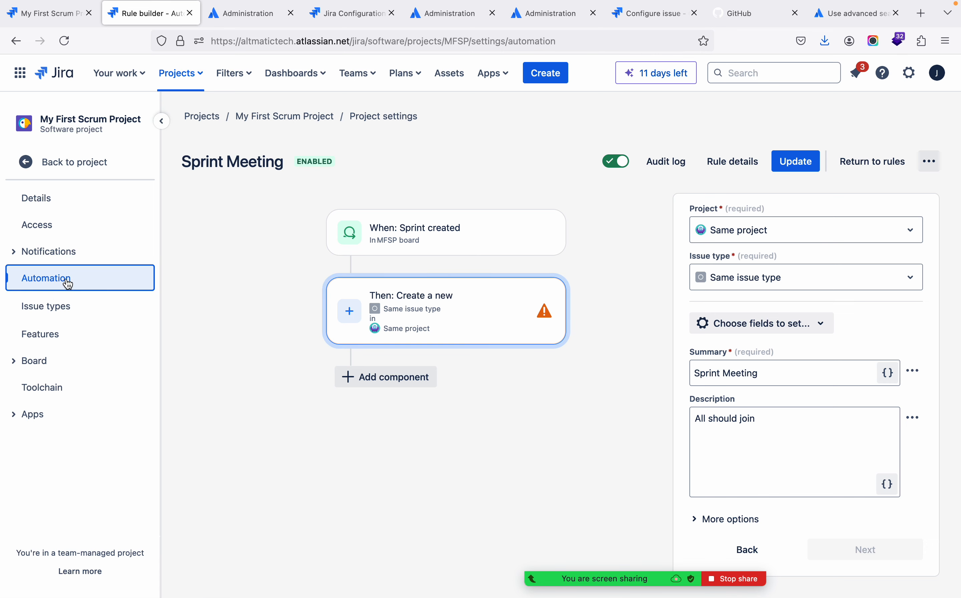
click(861, 170)
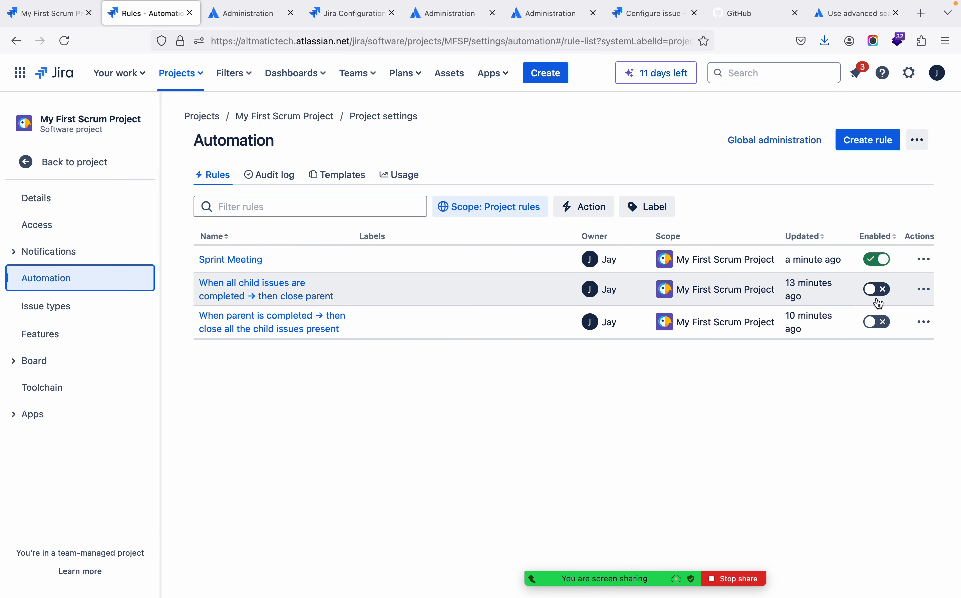
Create a new automation rule with the Issue created trigger
click(874, 148)
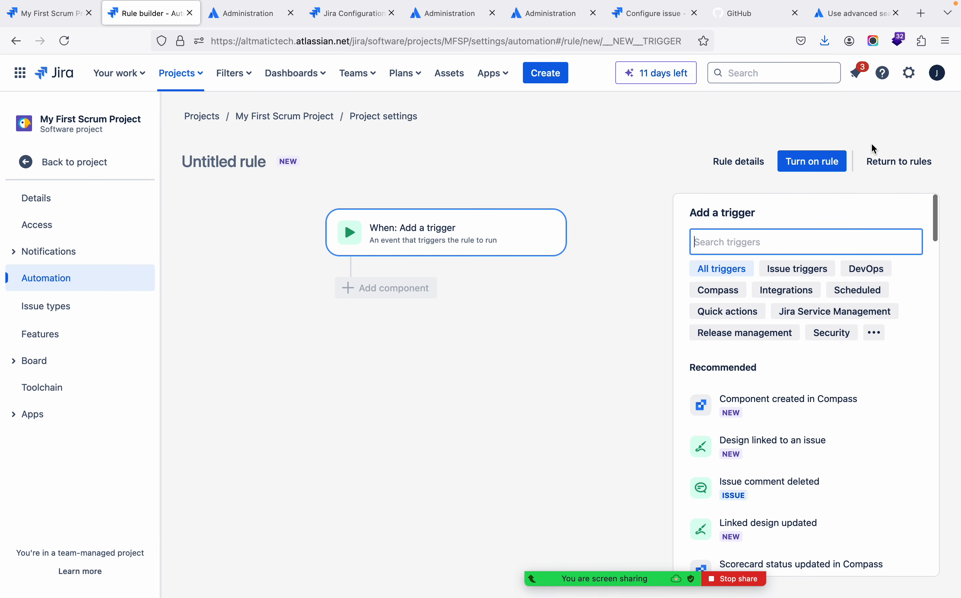
scroll(838, 357, down, 6)
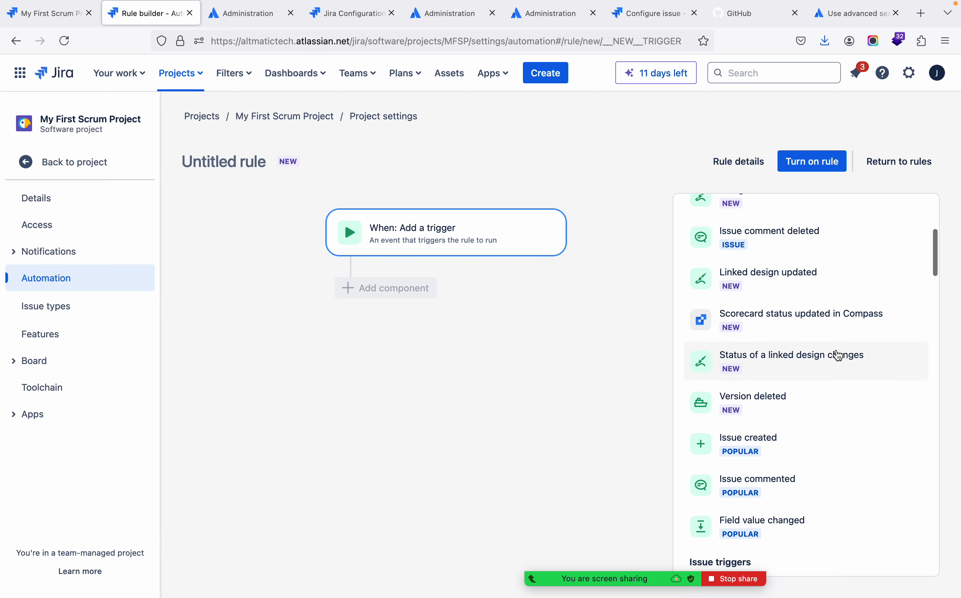
scroll(837, 354, down, 3)
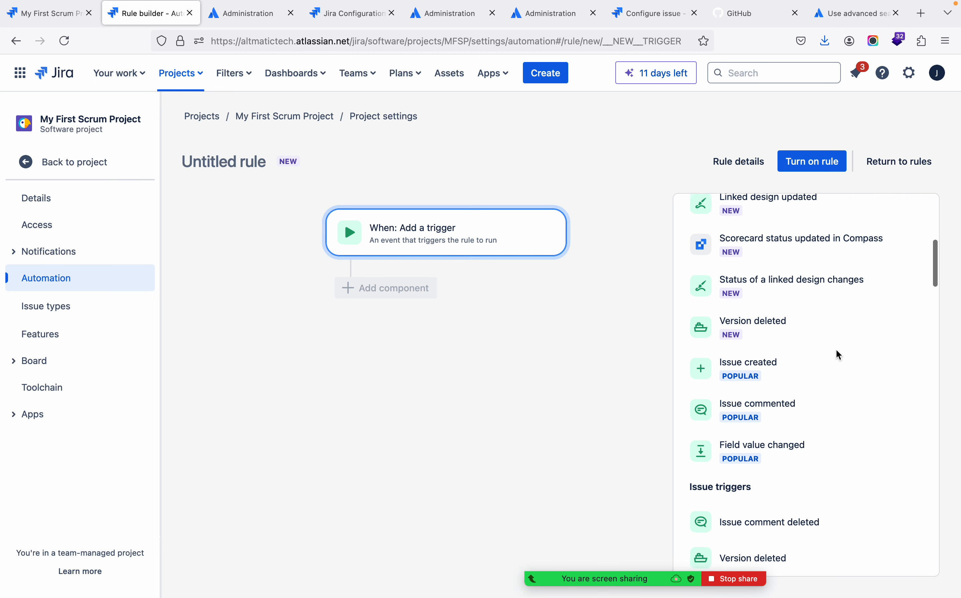
click(748, 358)
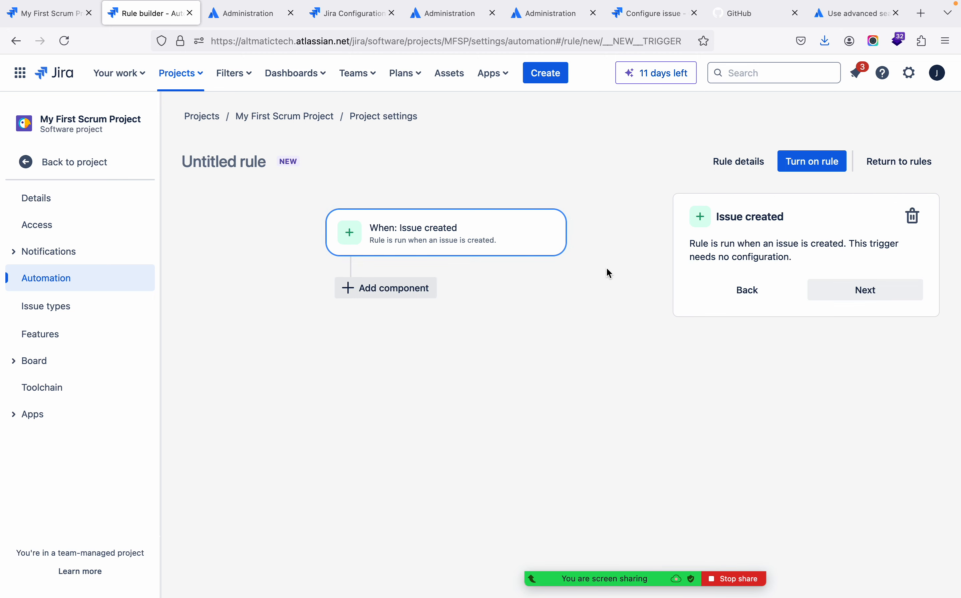
click(871, 291)
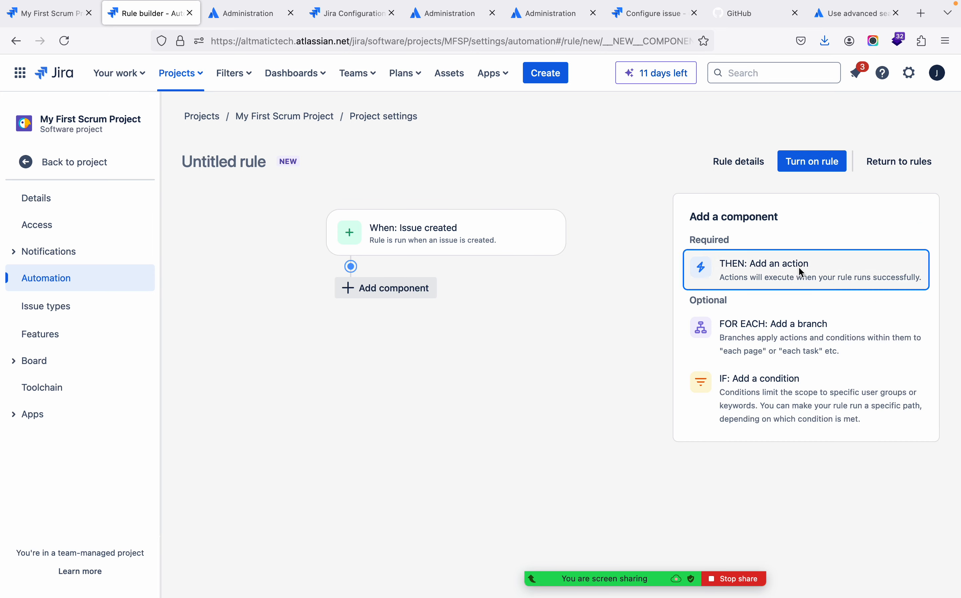
Add a Comment on issue action to the rule after the Issue created trigger
click(801, 273)
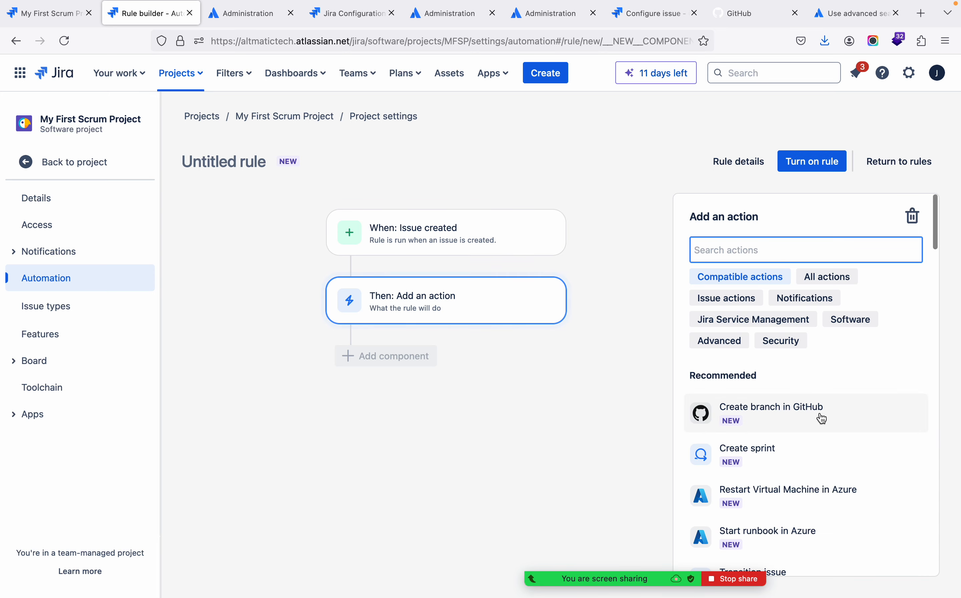
scroll(821, 418, down, 10)
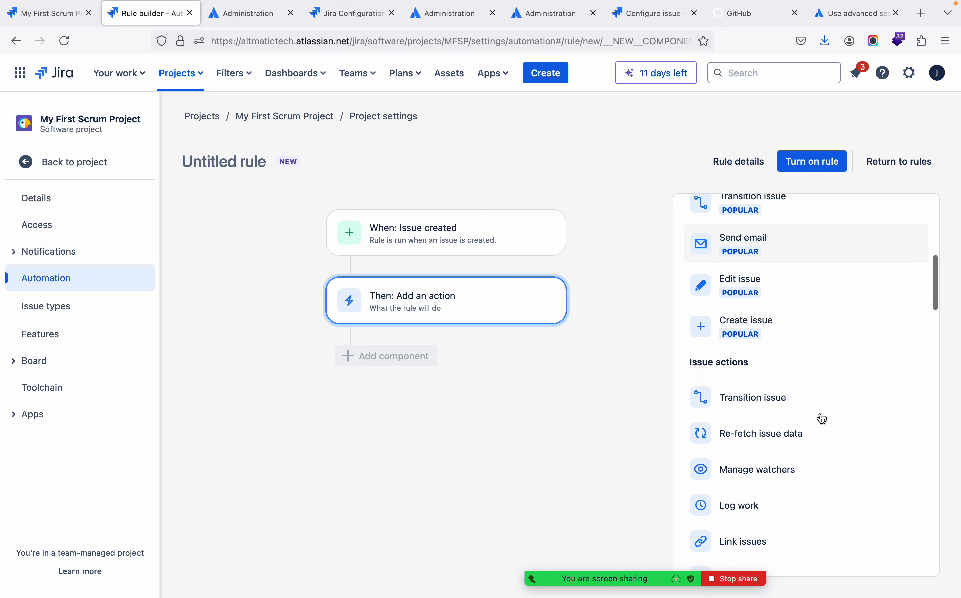
scroll(821, 419, down, 5)
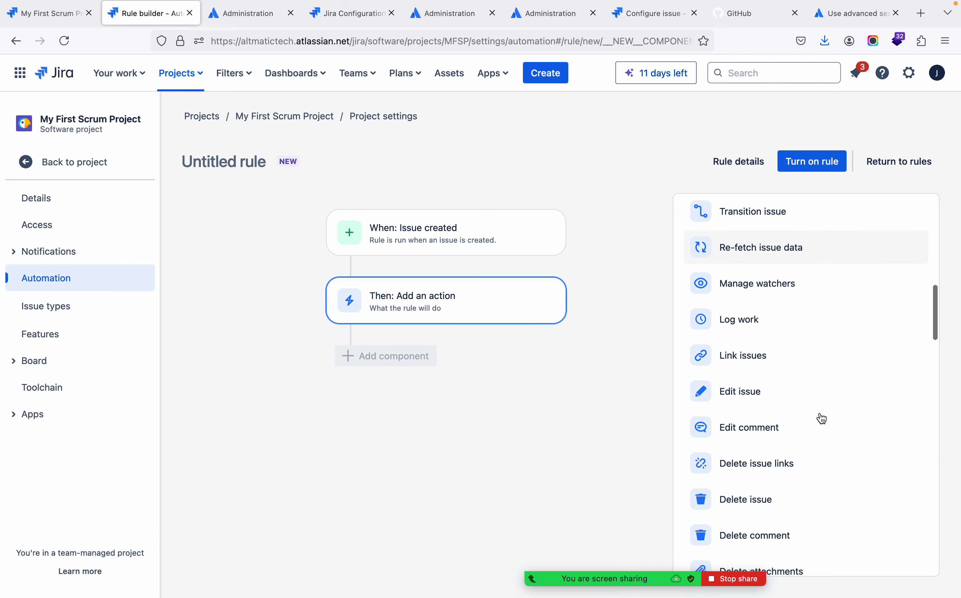
scroll(822, 419, down, 6)
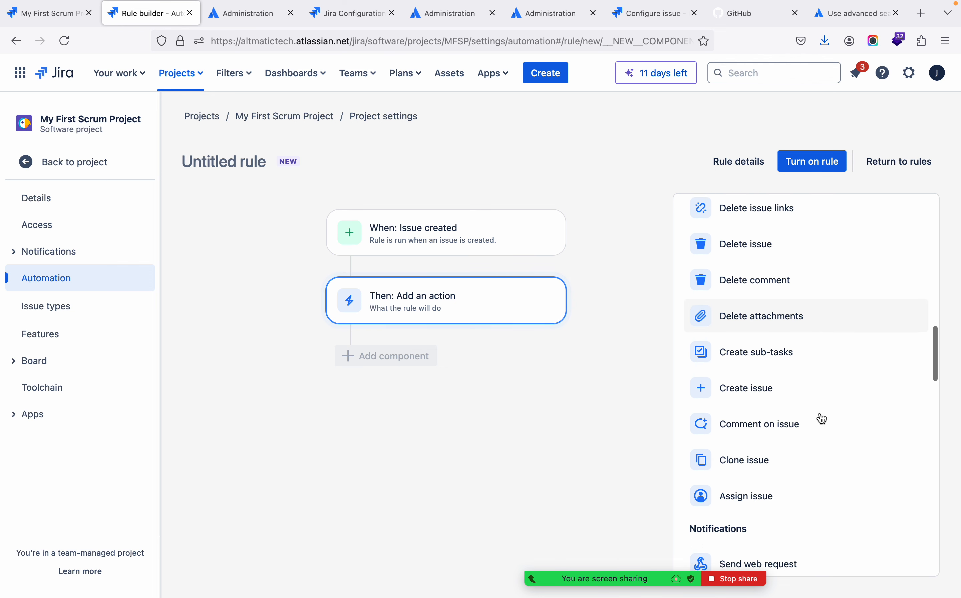
scroll(821, 419, down, 1)
click(805, 418)
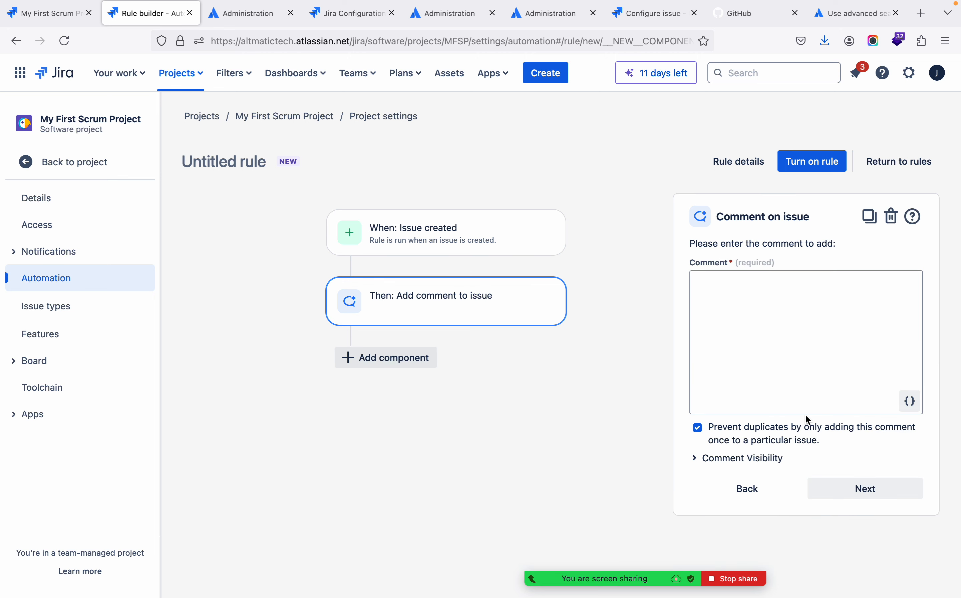
Set the action's comment to "Please Look into" and accept the action
click(740, 331)
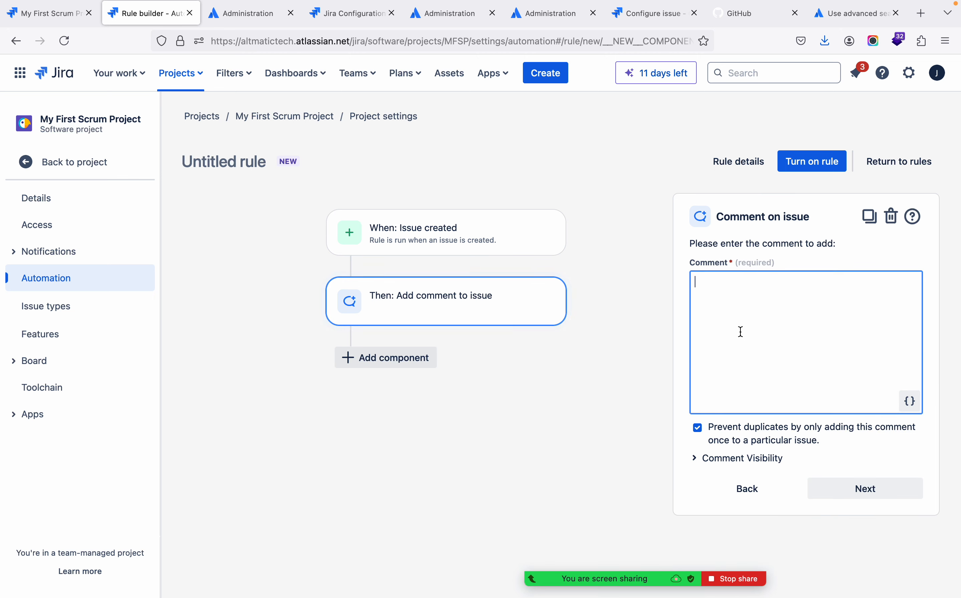
text(Please Look into)
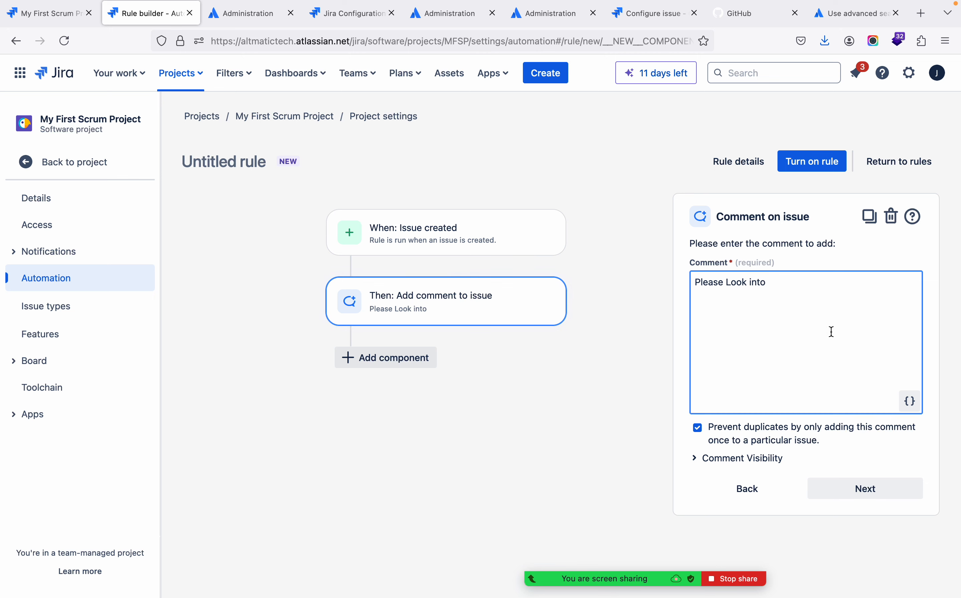
click(862, 489)
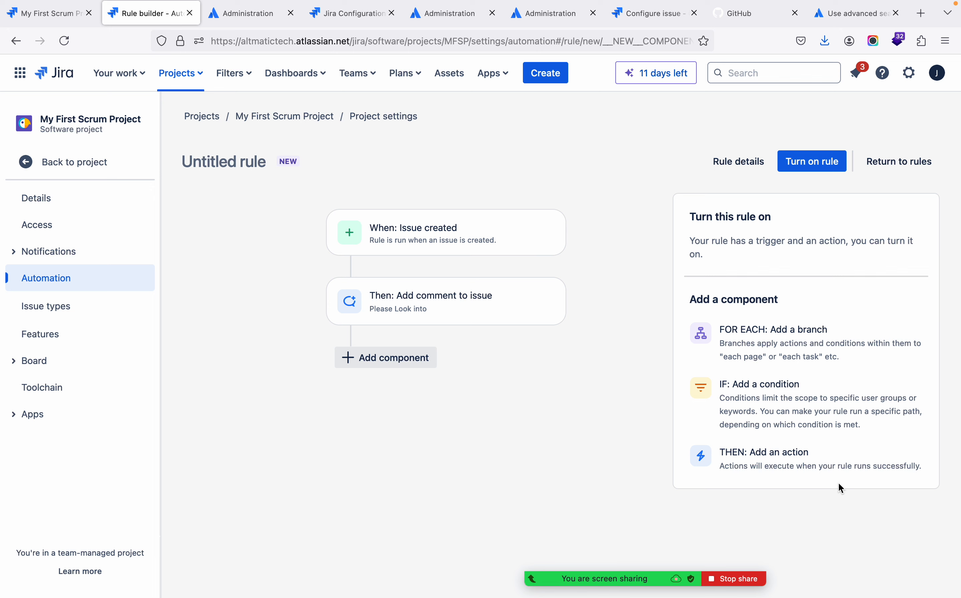
Name the new automation rule "Comment" and turn it on
click(813, 162)
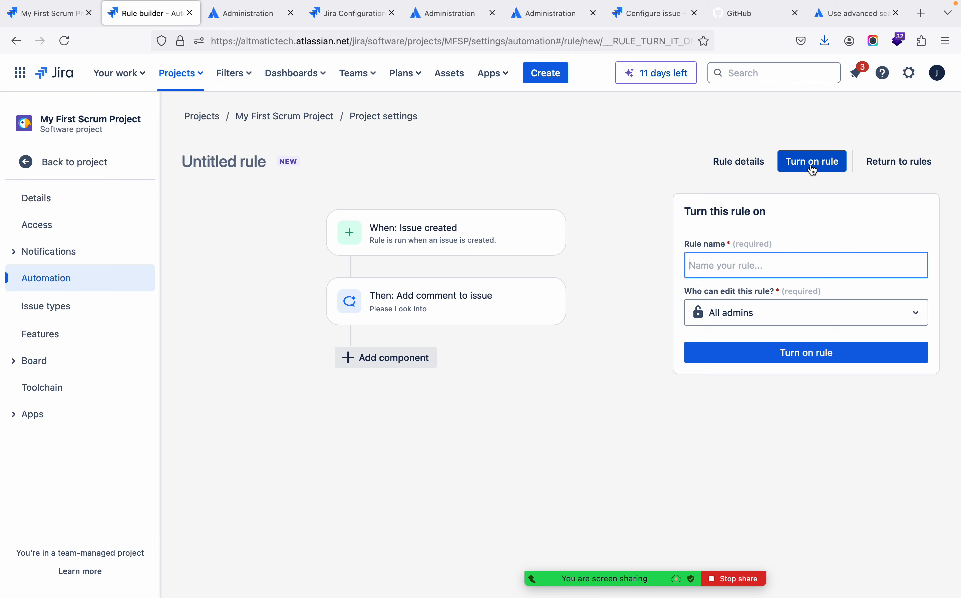
text(Comment)
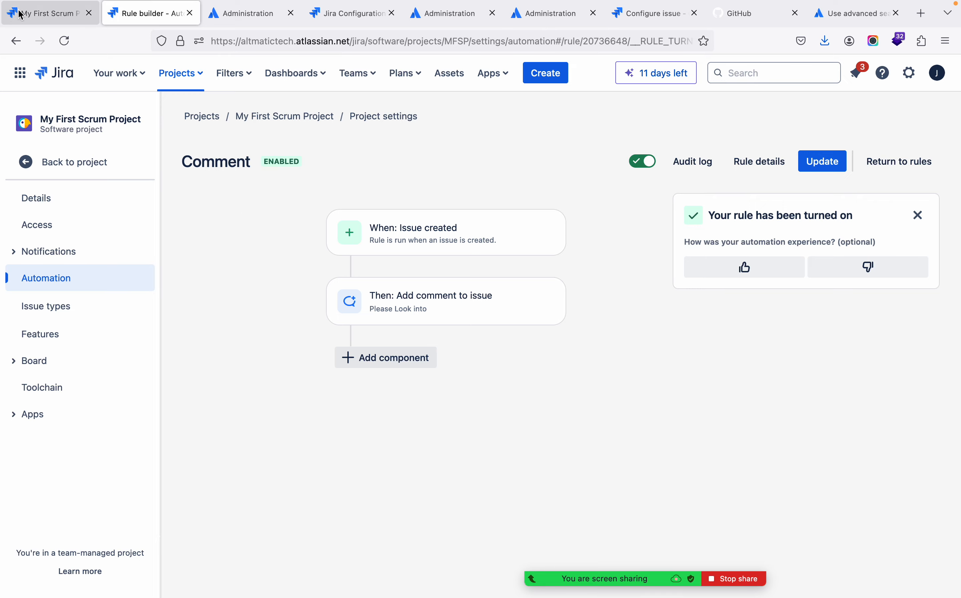
Create a task named "new issue" in the Backlog section of My First Scrum Project
click(46, 18)
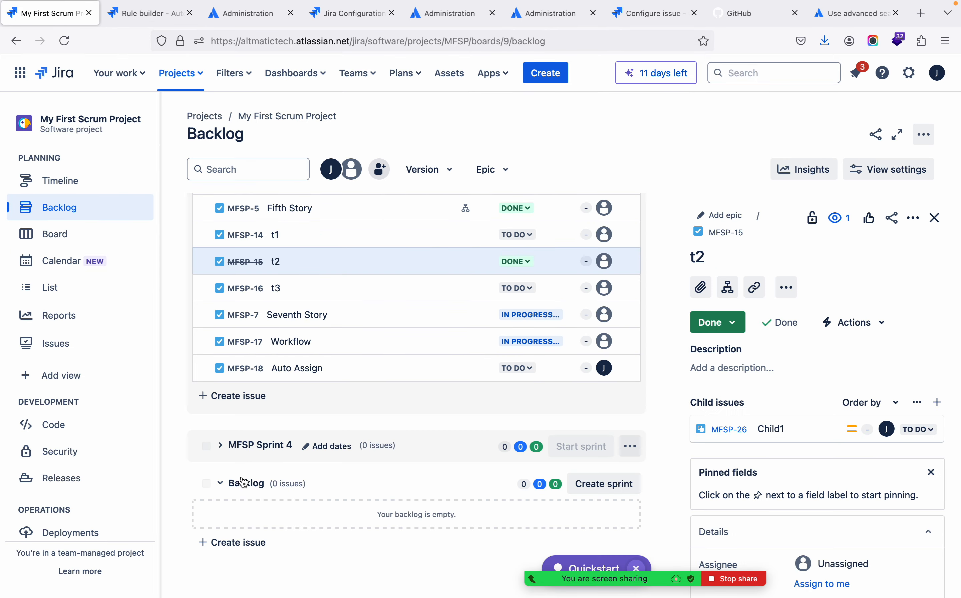
click(224, 543)
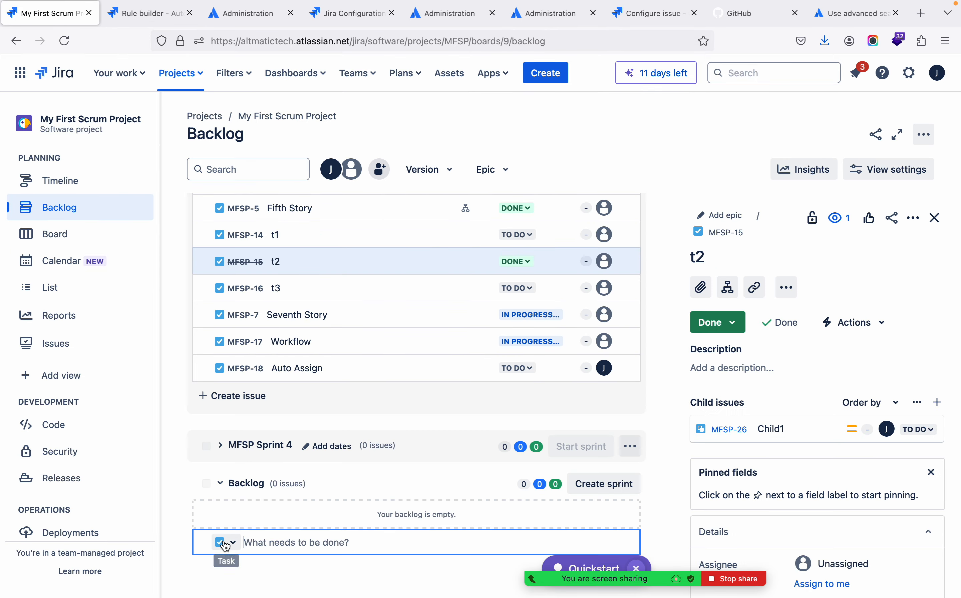
text(new )
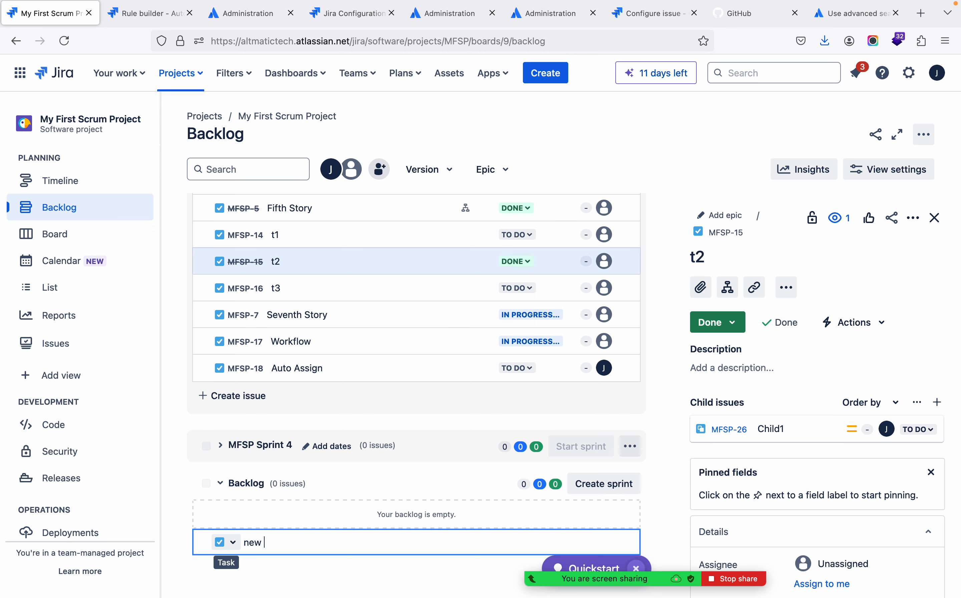
text(issue)
key(Return)
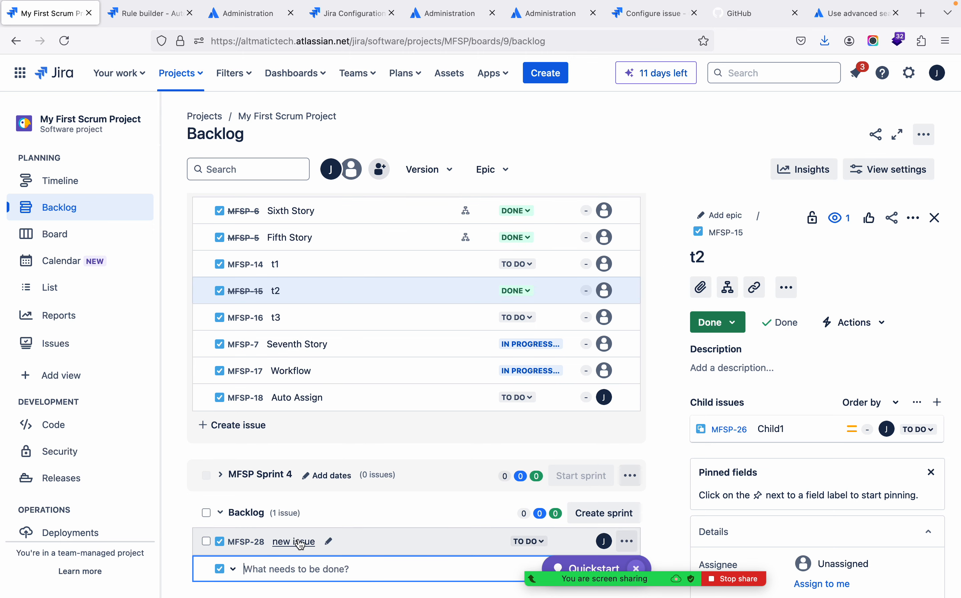
Open the "new issue" task and check its activity comments for the one added by the automation rule
click(301, 544)
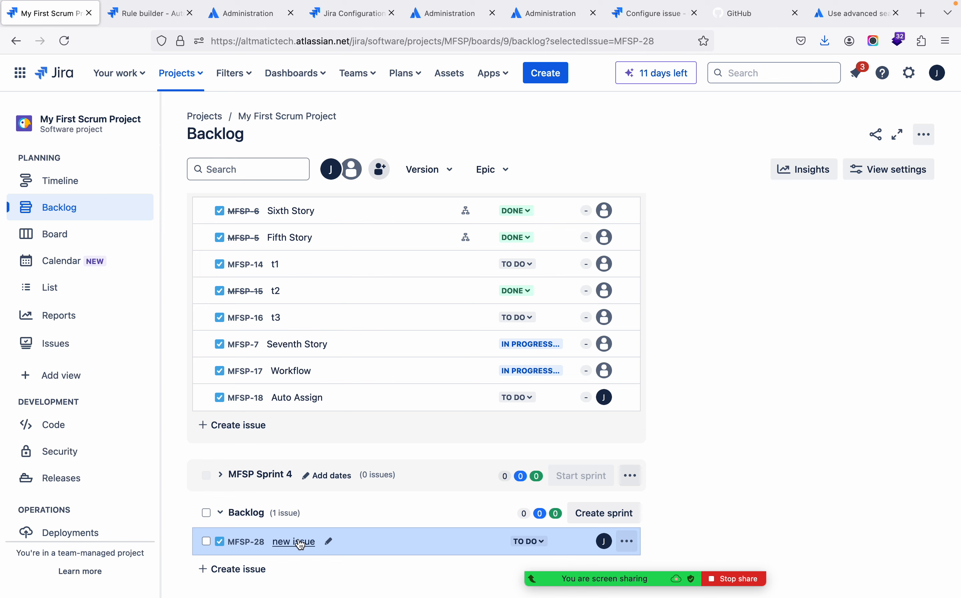
scroll(776, 427, down, 5)
scroll(776, 428, down, 6)
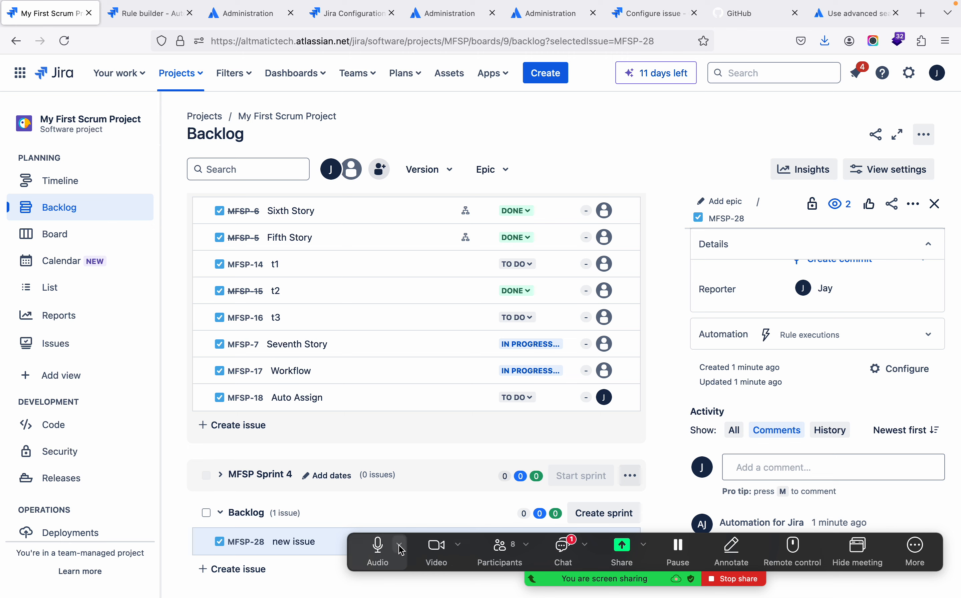
drag(351, 546, 297, 558)
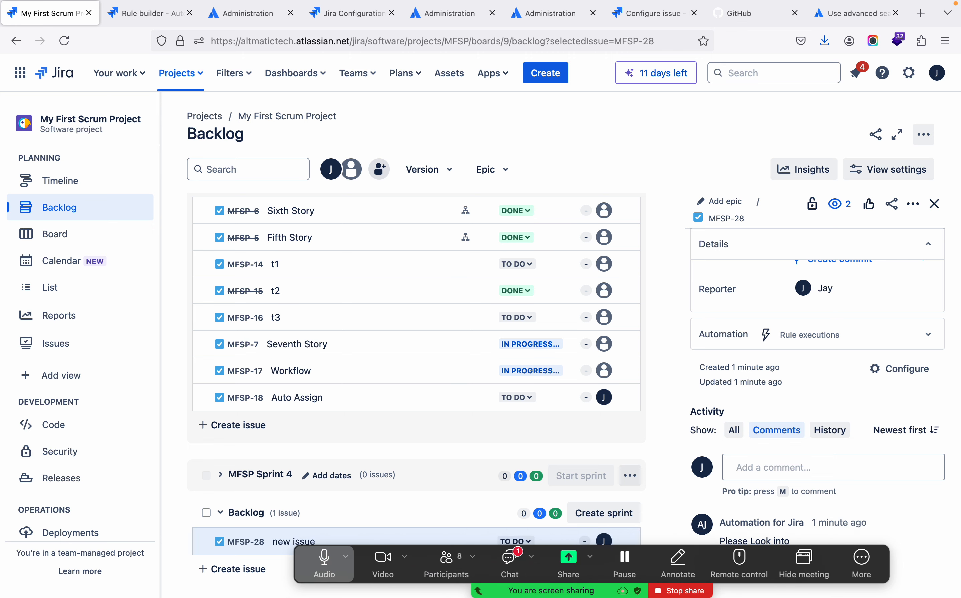
scroll(680, 351, down, 2)
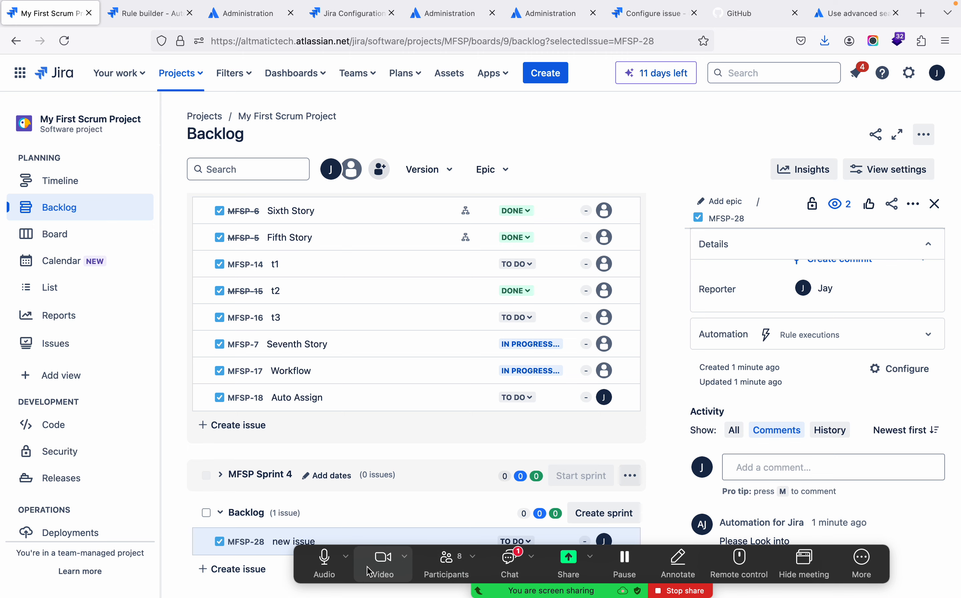
drag(361, 567, 278, 123)
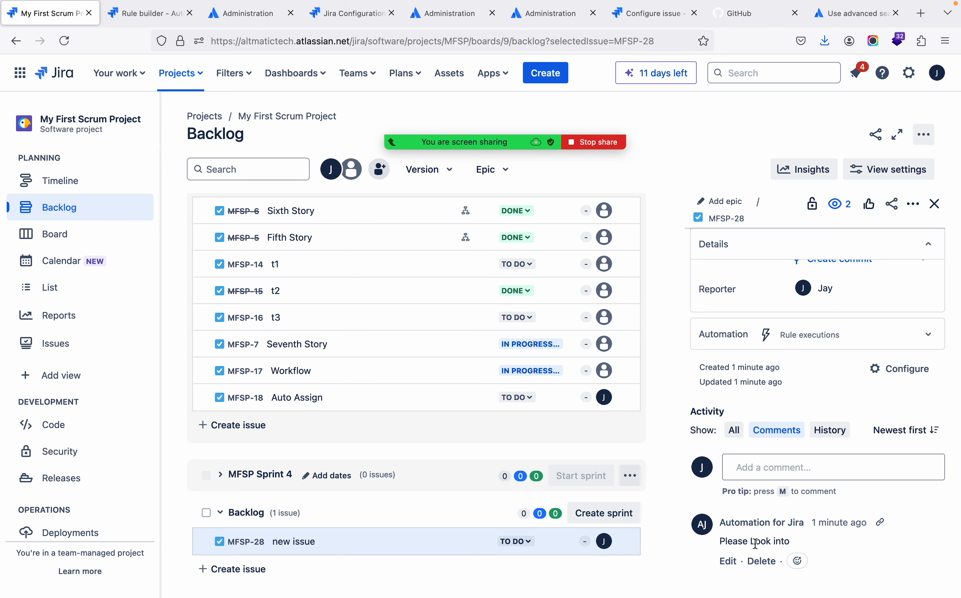
Leave the Comment rule and look through the project's automation templates across all categories
click(155, 16)
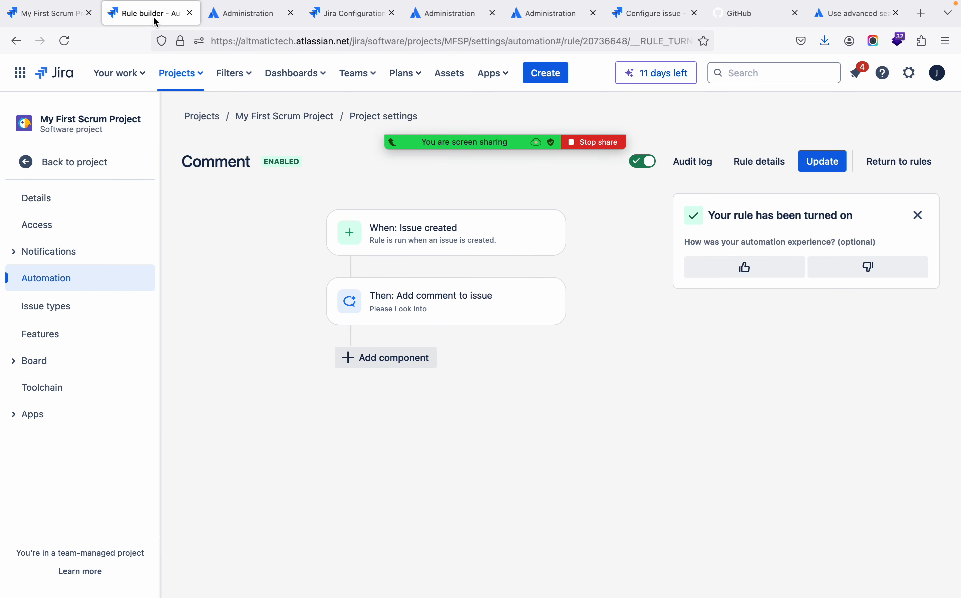
click(871, 166)
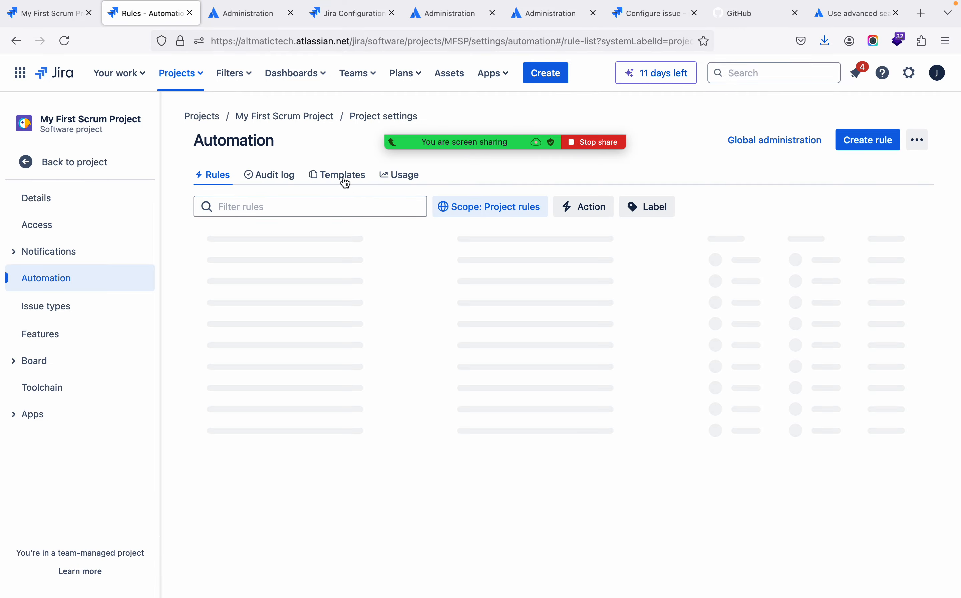
click(342, 176)
scroll(501, 545, down, 10)
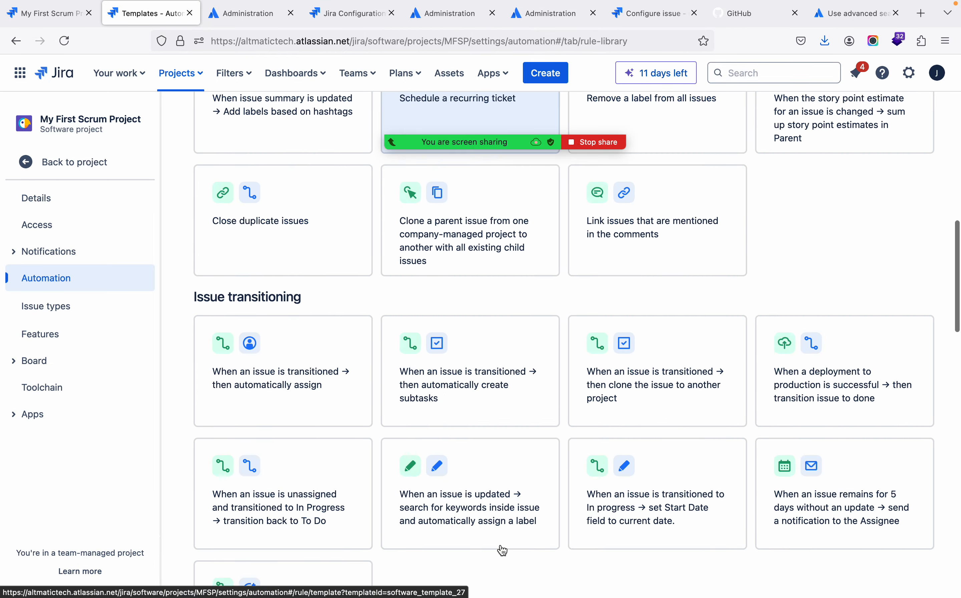
scroll(502, 550, down, 5)
scroll(501, 550, up, 20)
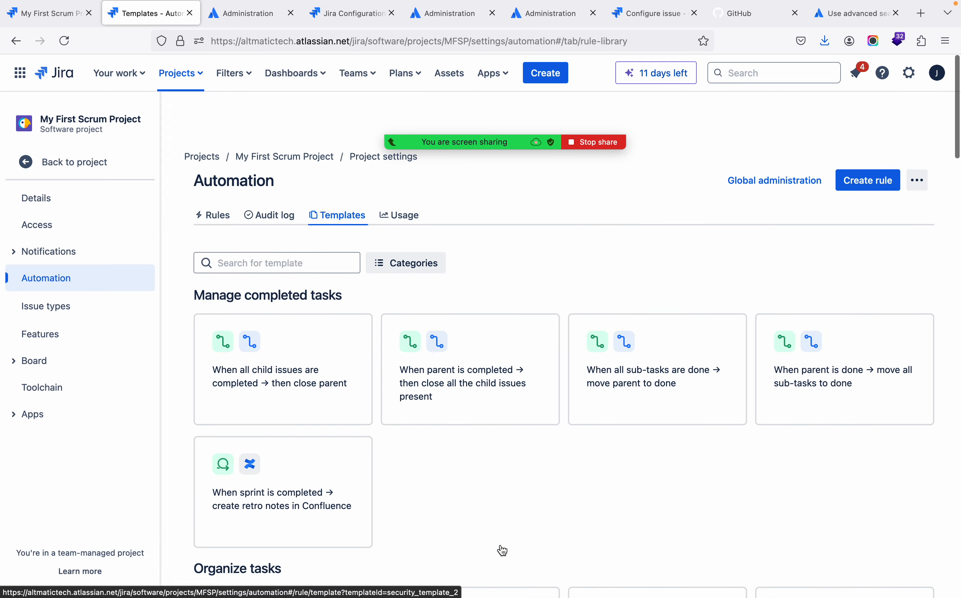
scroll(554, 494, down, 15)
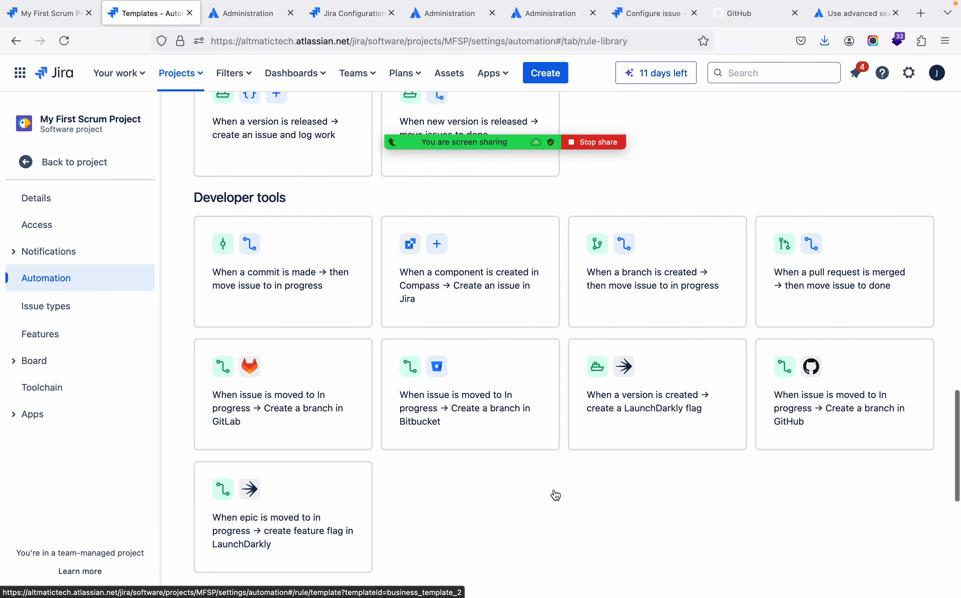
scroll(555, 496, down, 4)
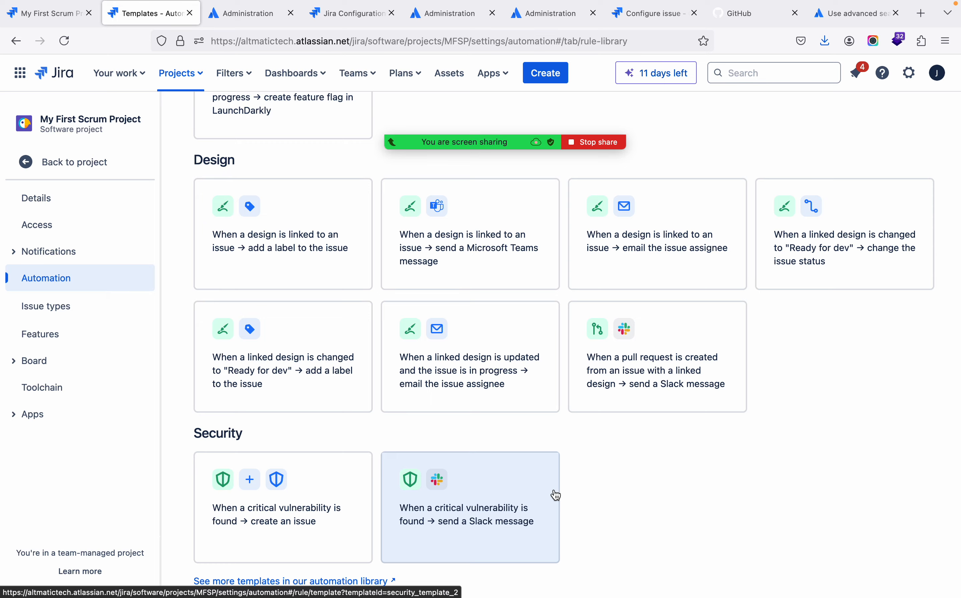
scroll(555, 496, up, 15)
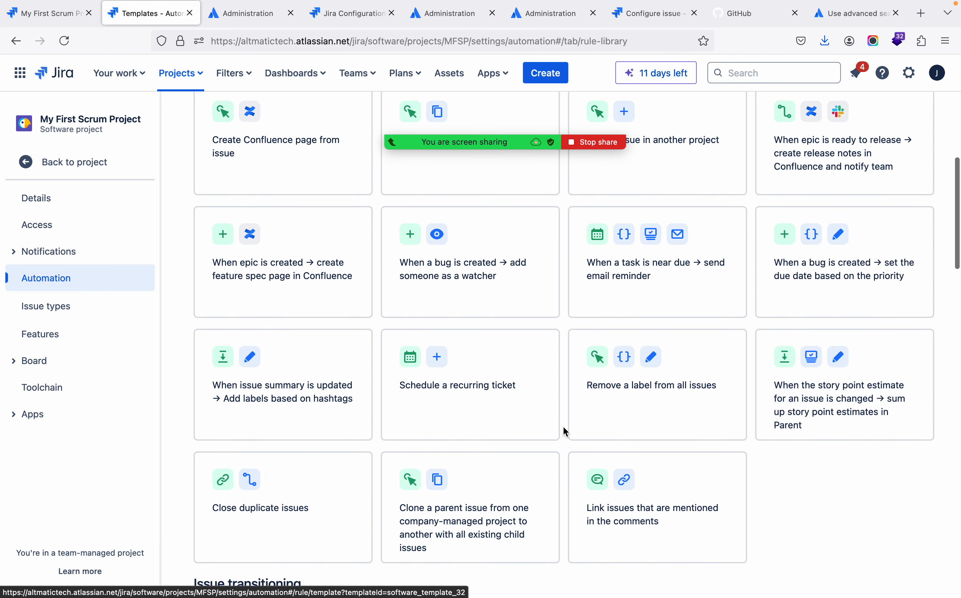
scroll(565, 434, up, 10)
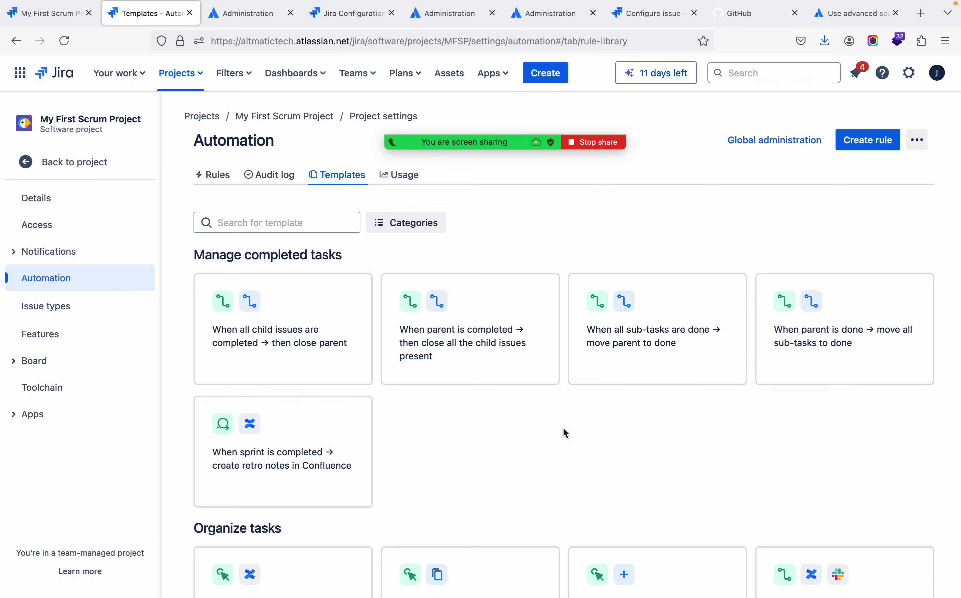
key(ctrl+Left)
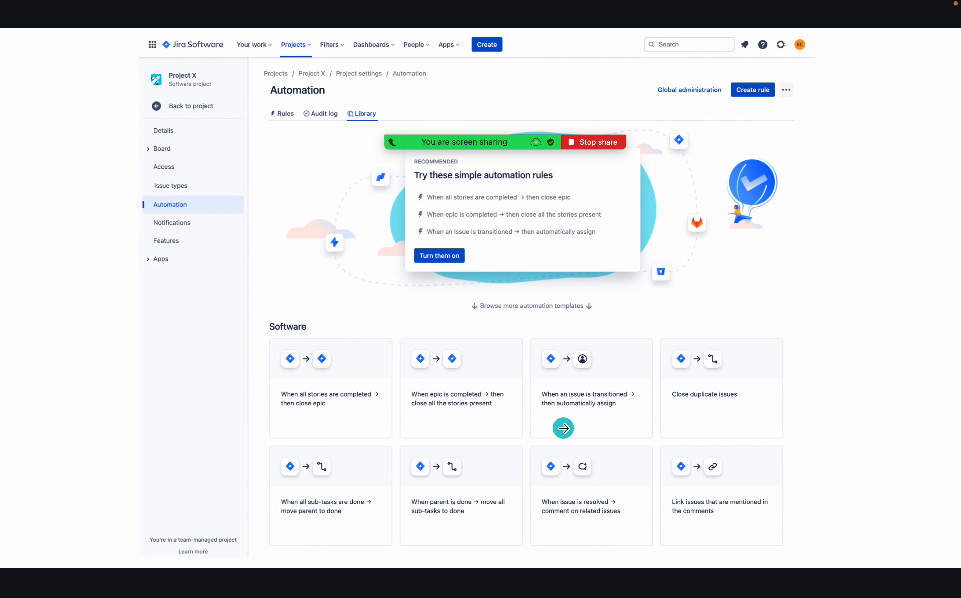
click(563, 428)
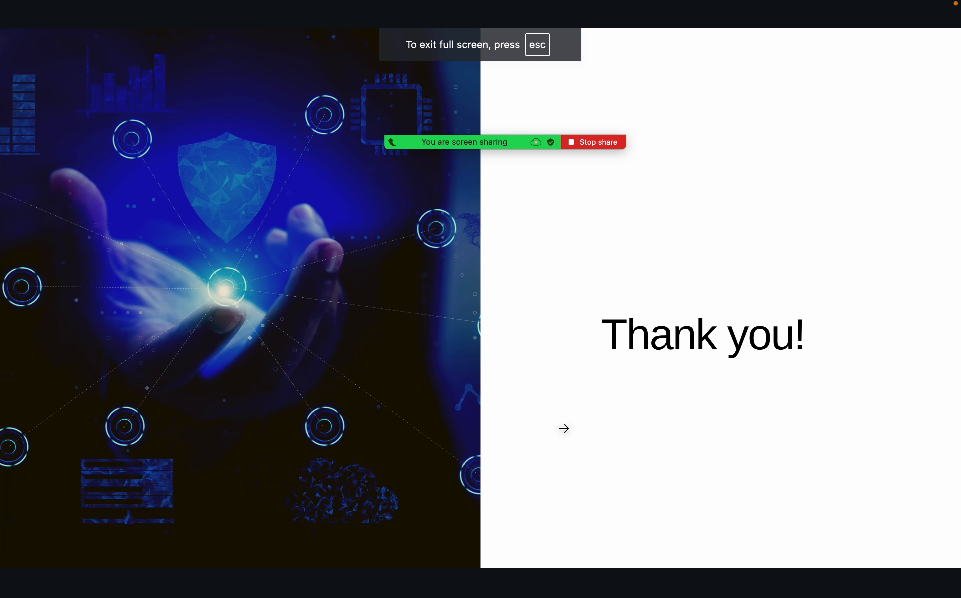